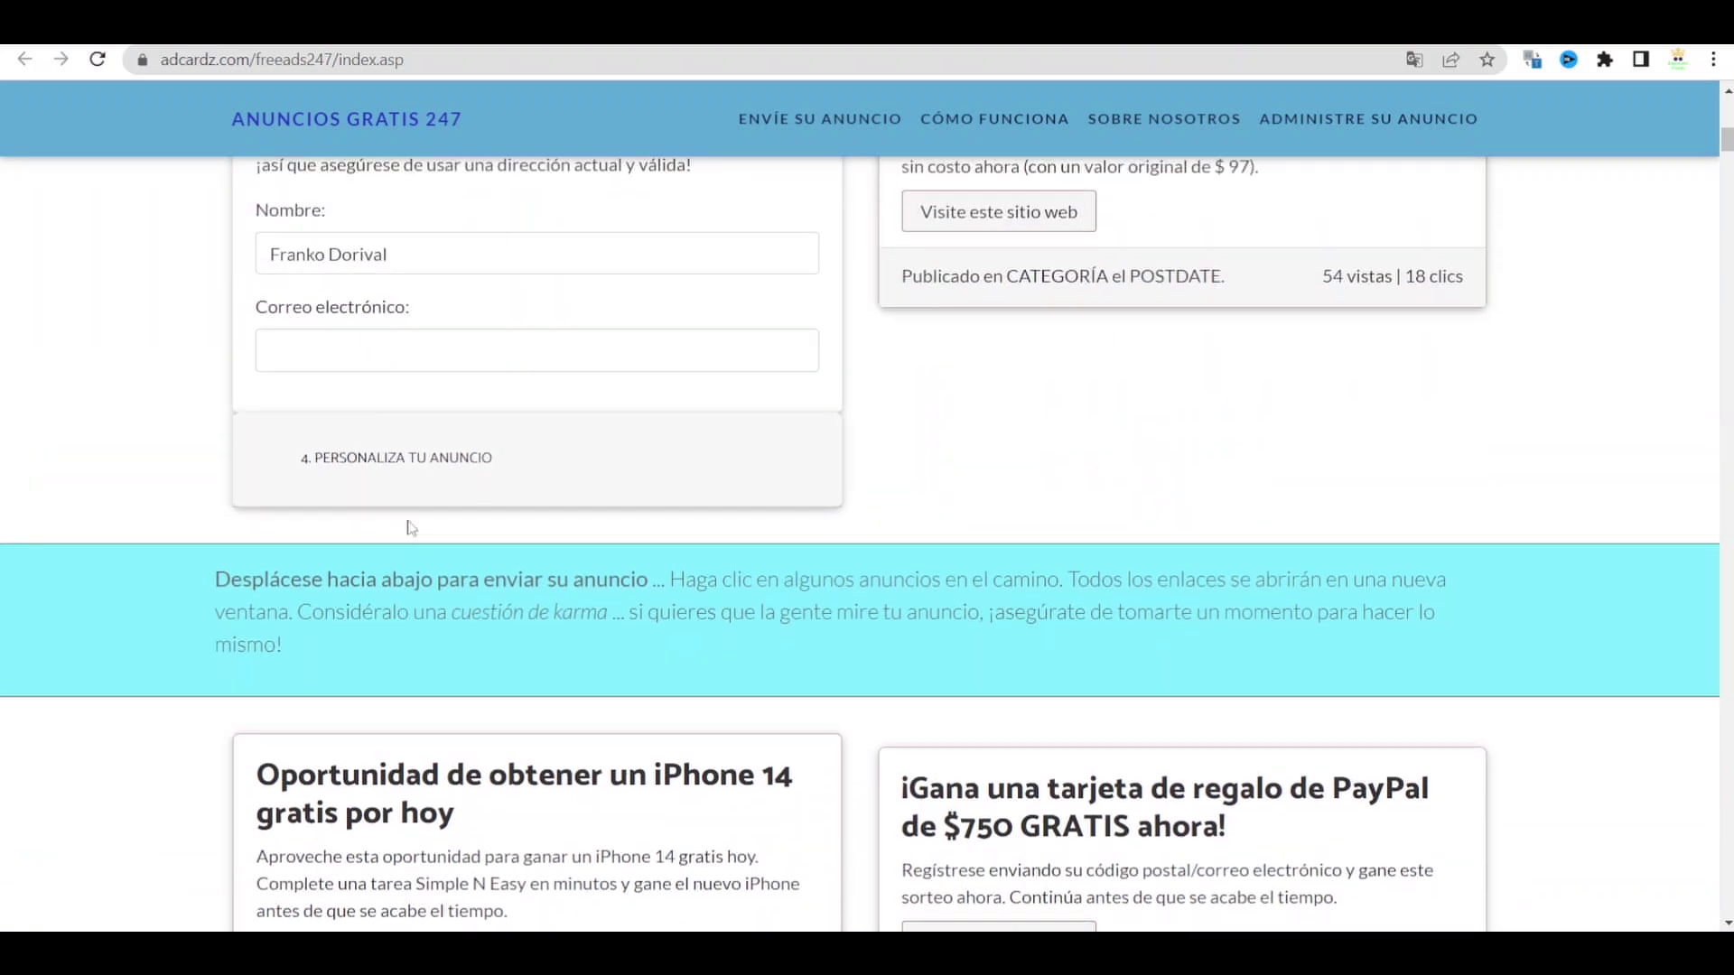
Open the ad customization section, preview the ad in blue and light blue, and set its colour back to white
click(417, 465)
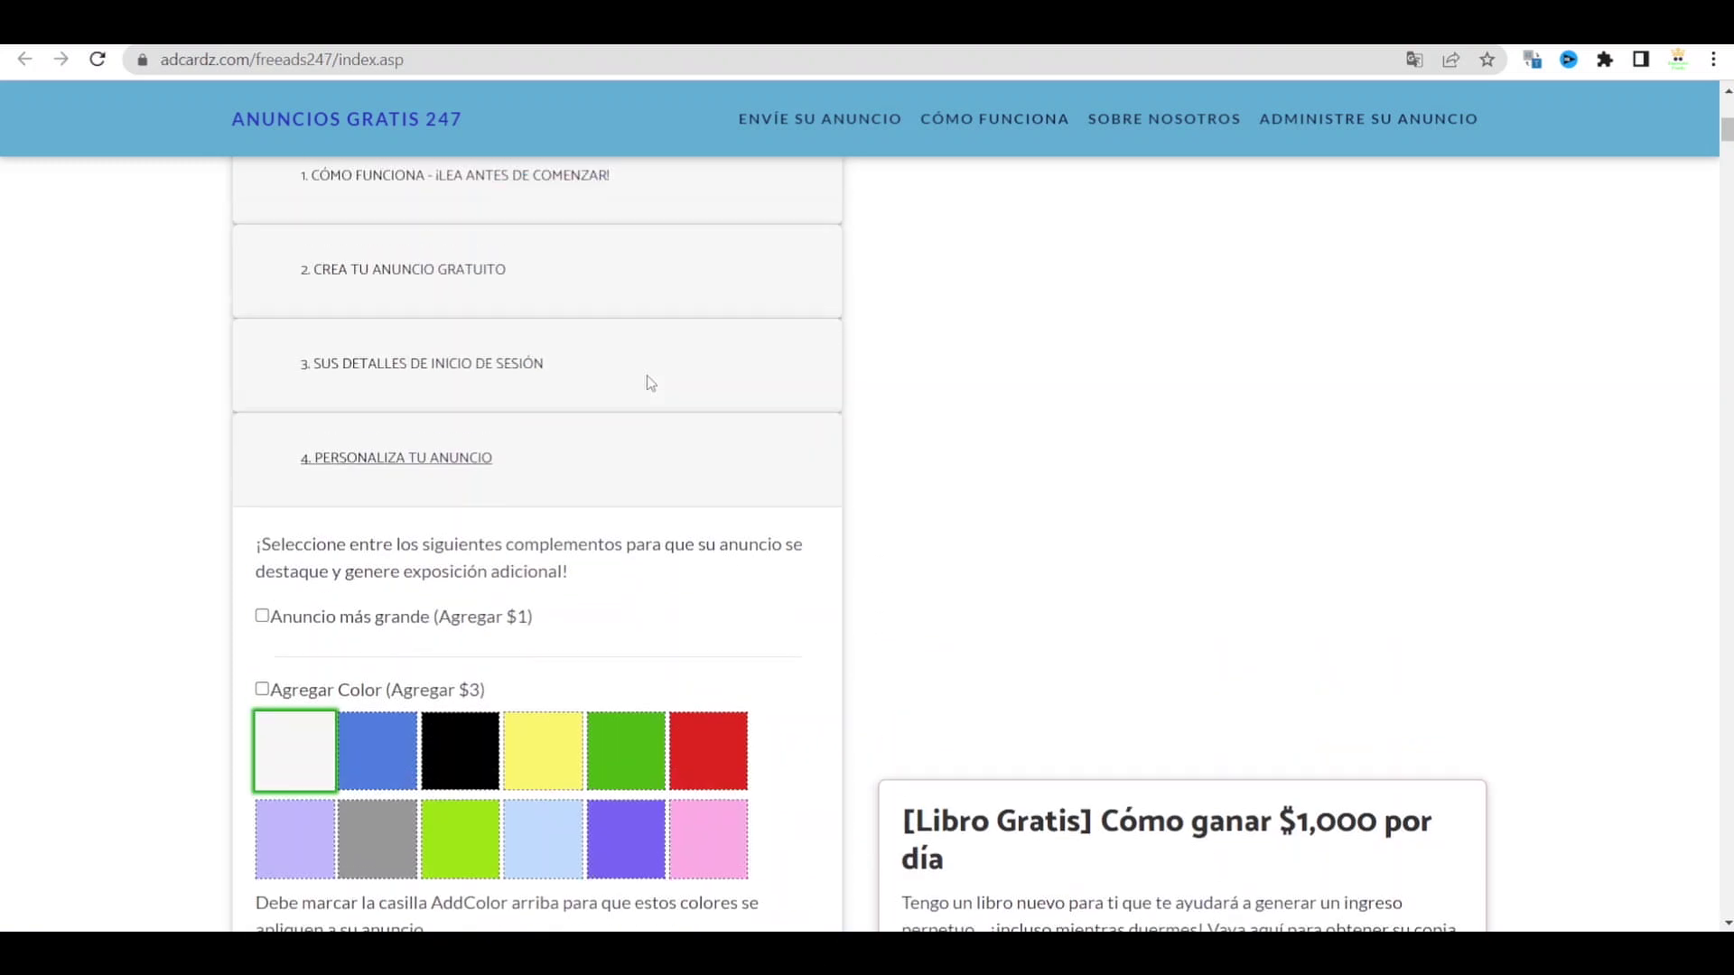
click(334, 381)
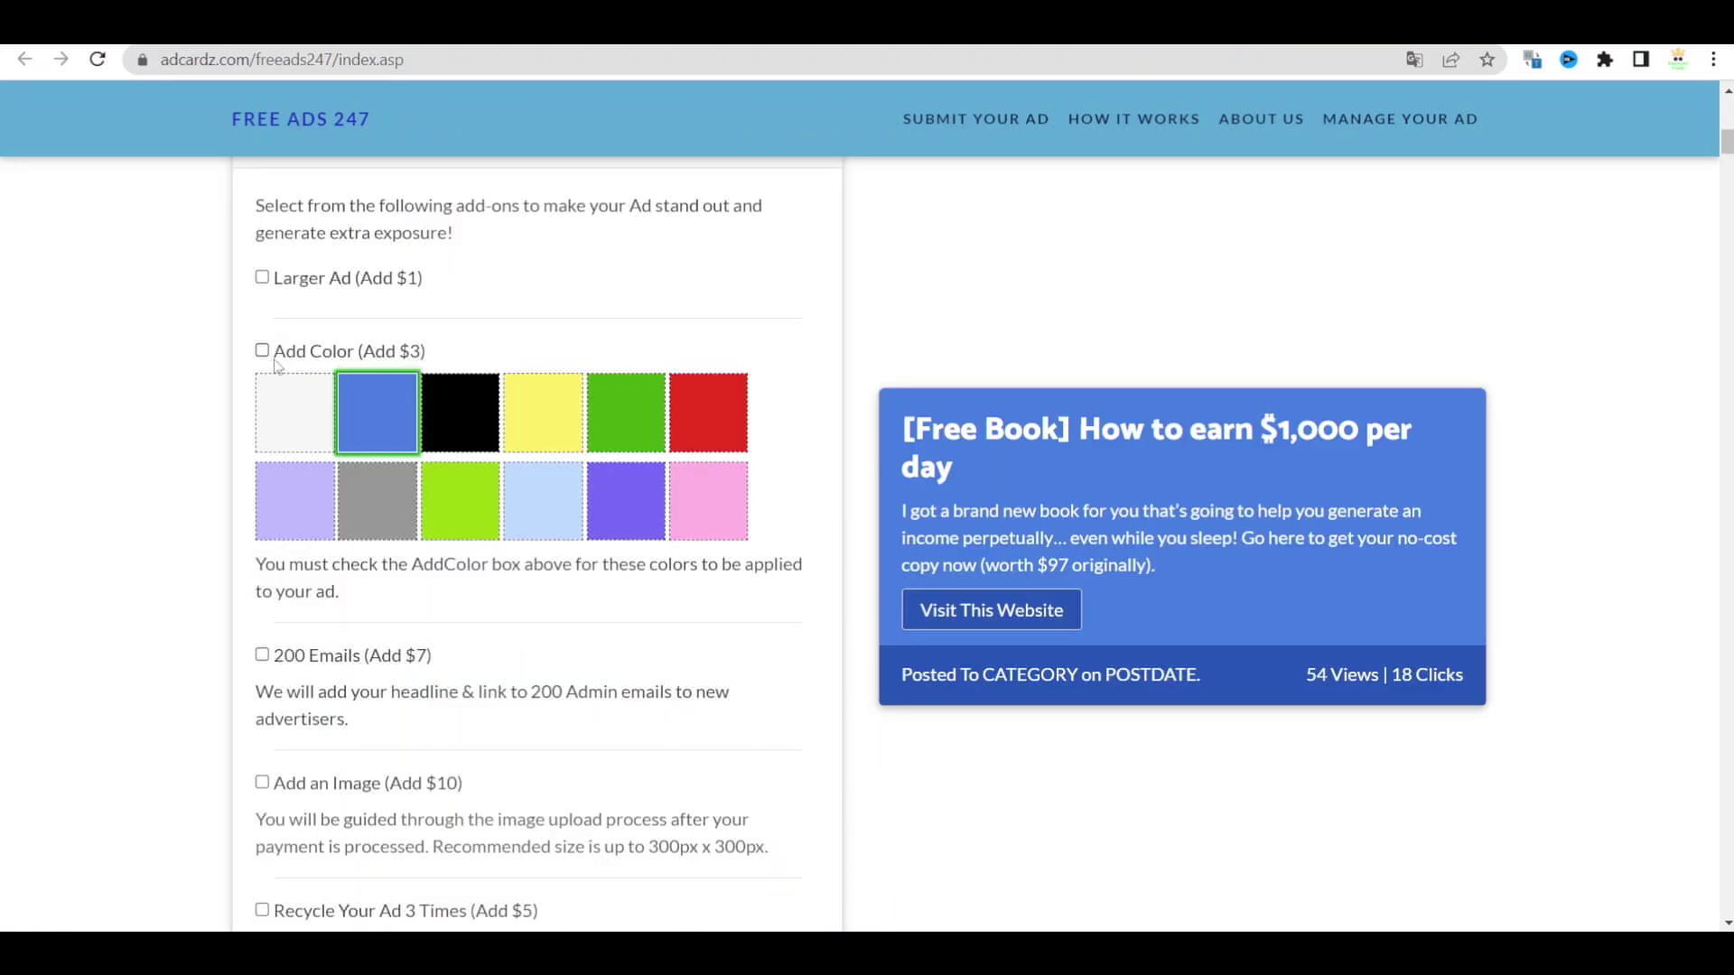
click(541, 492)
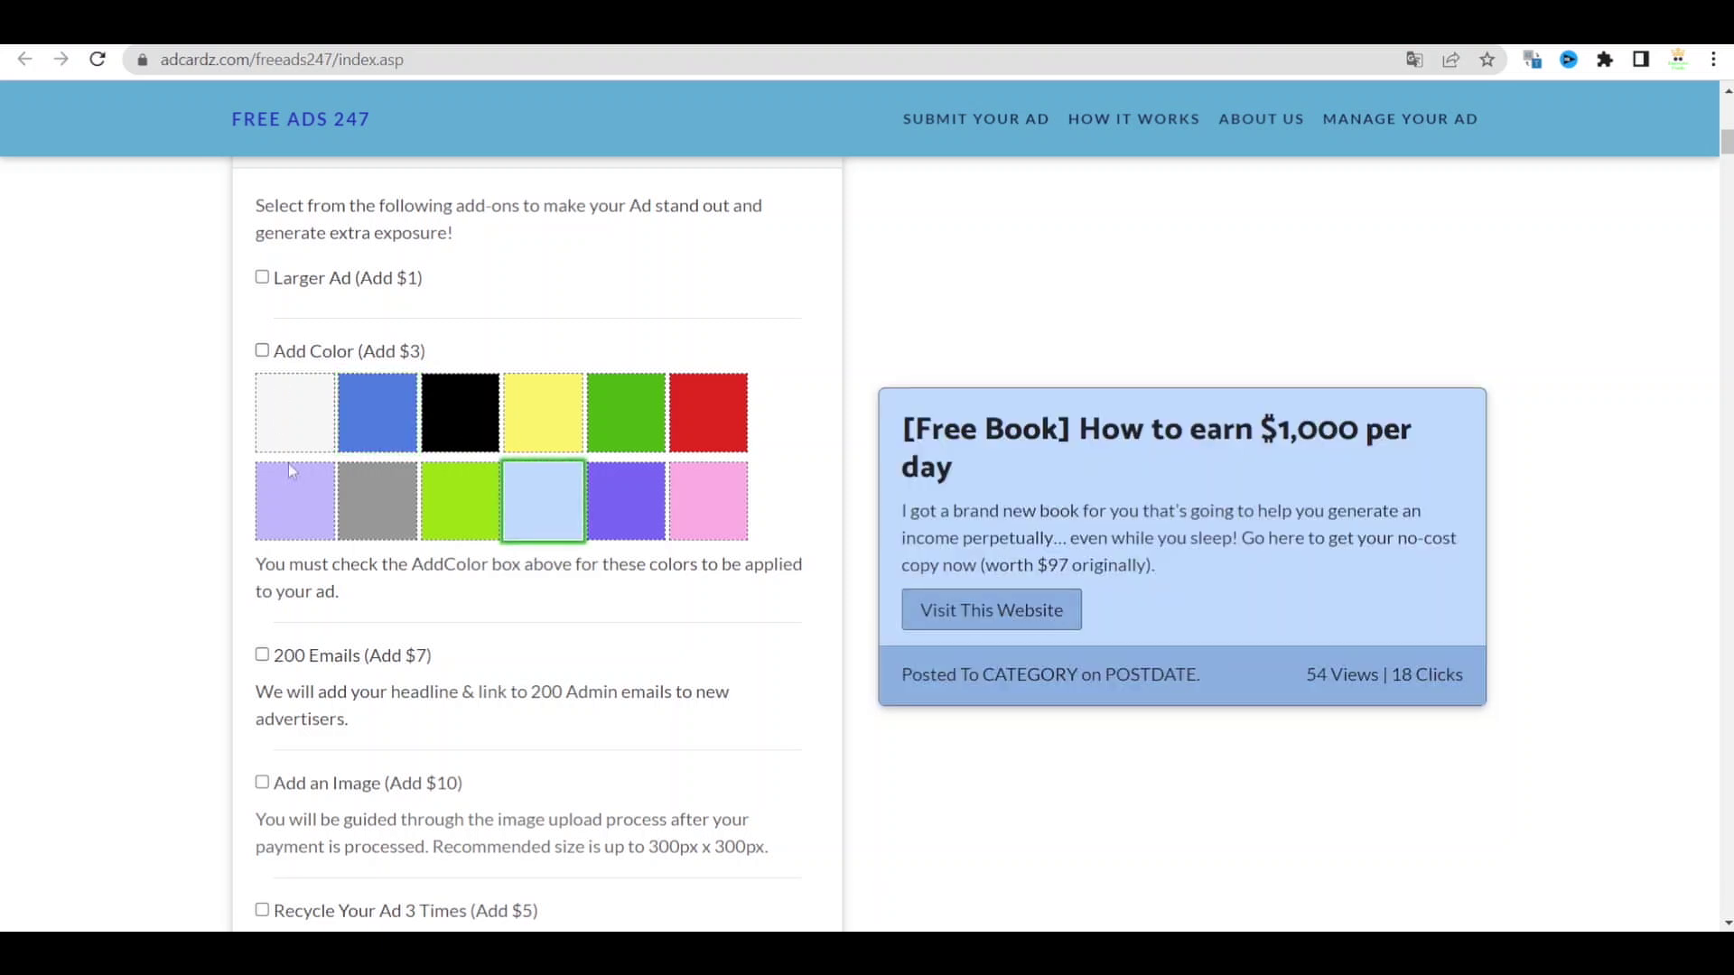
scroll(311, 640, down, 3)
scroll(308, 623, down, 3)
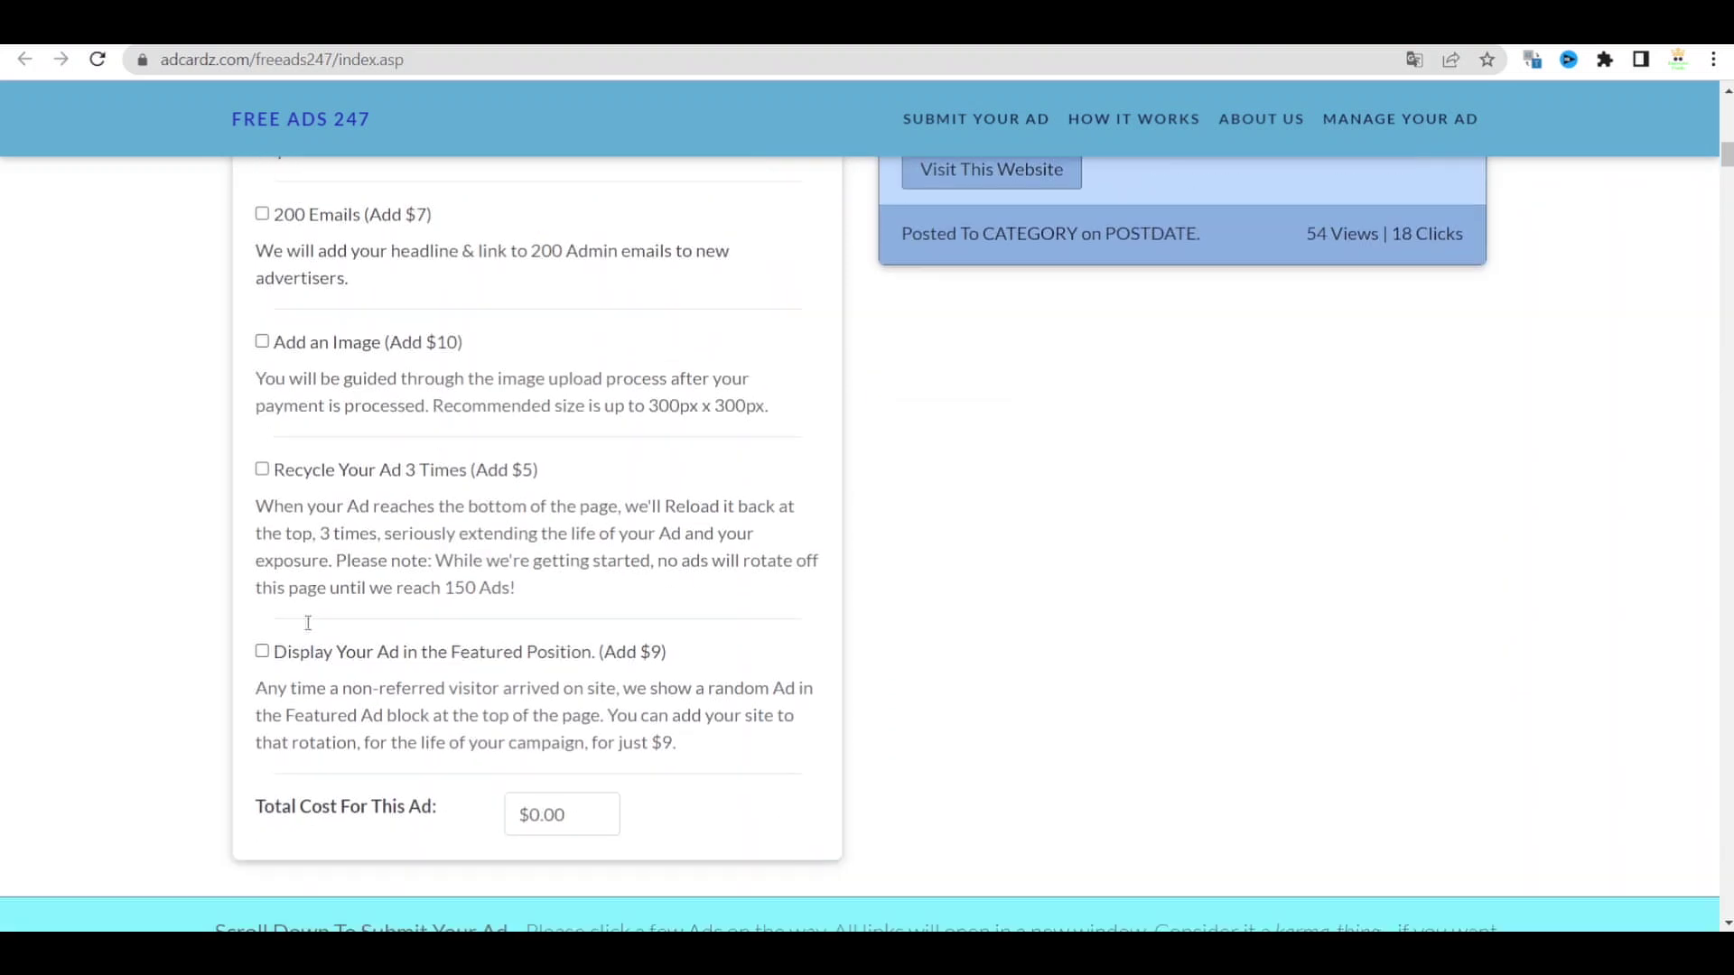
scroll(308, 623, up, 6)
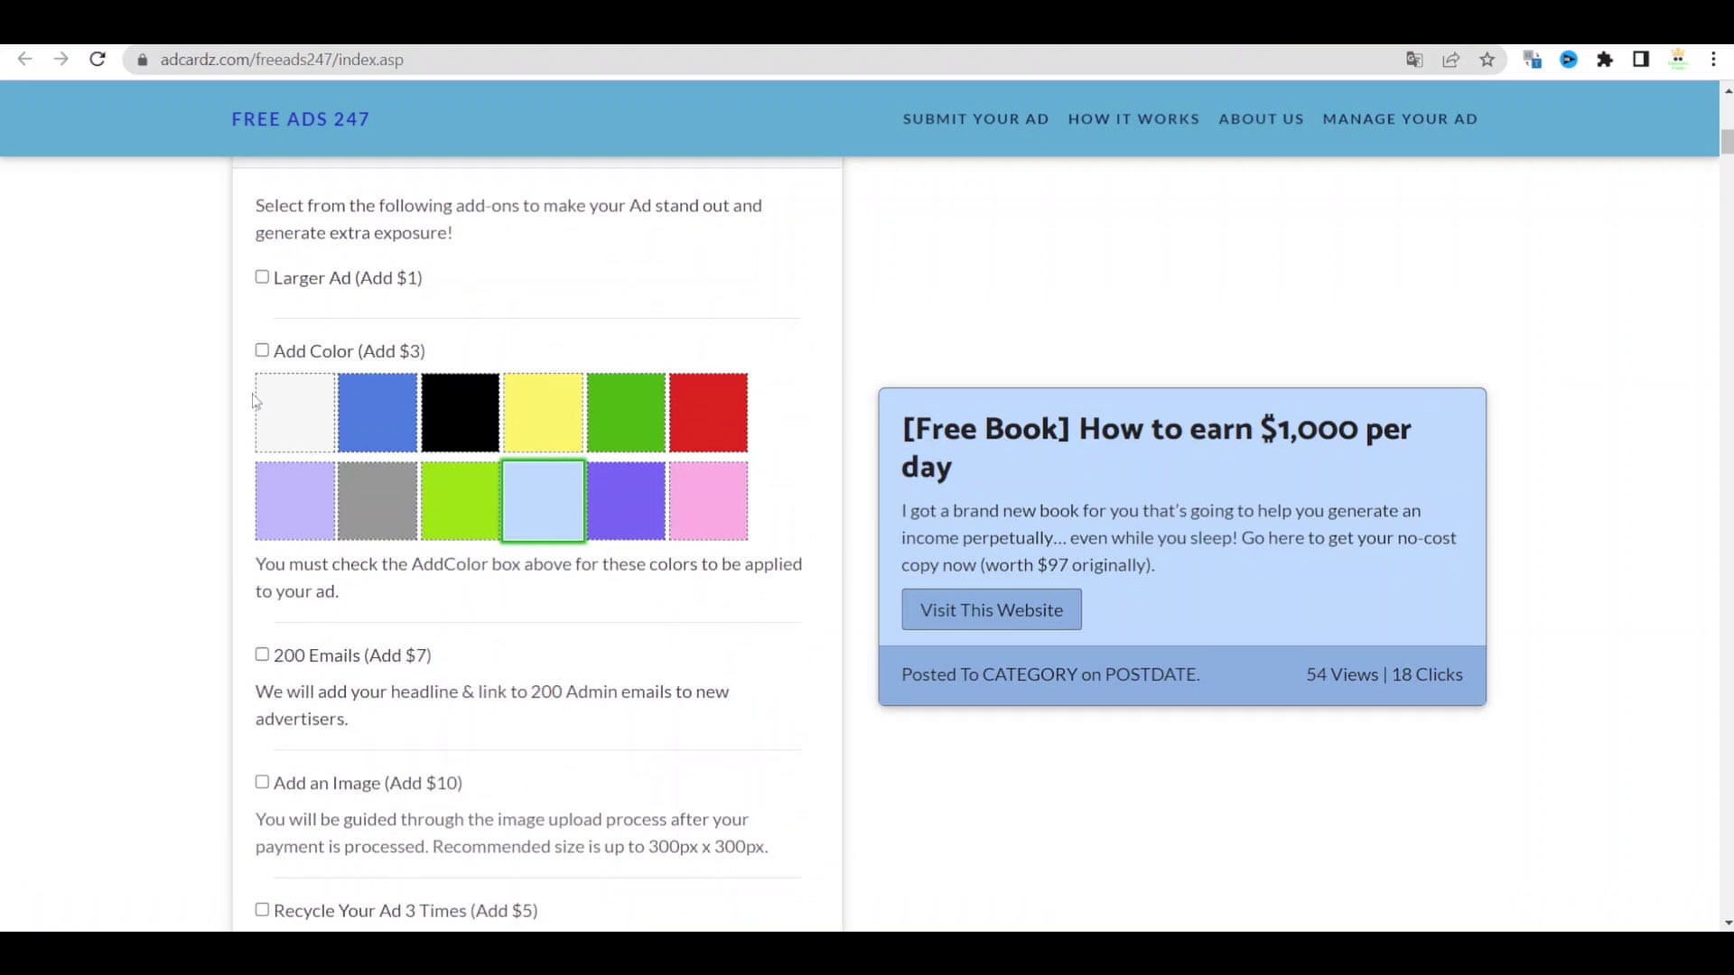
click(280, 408)
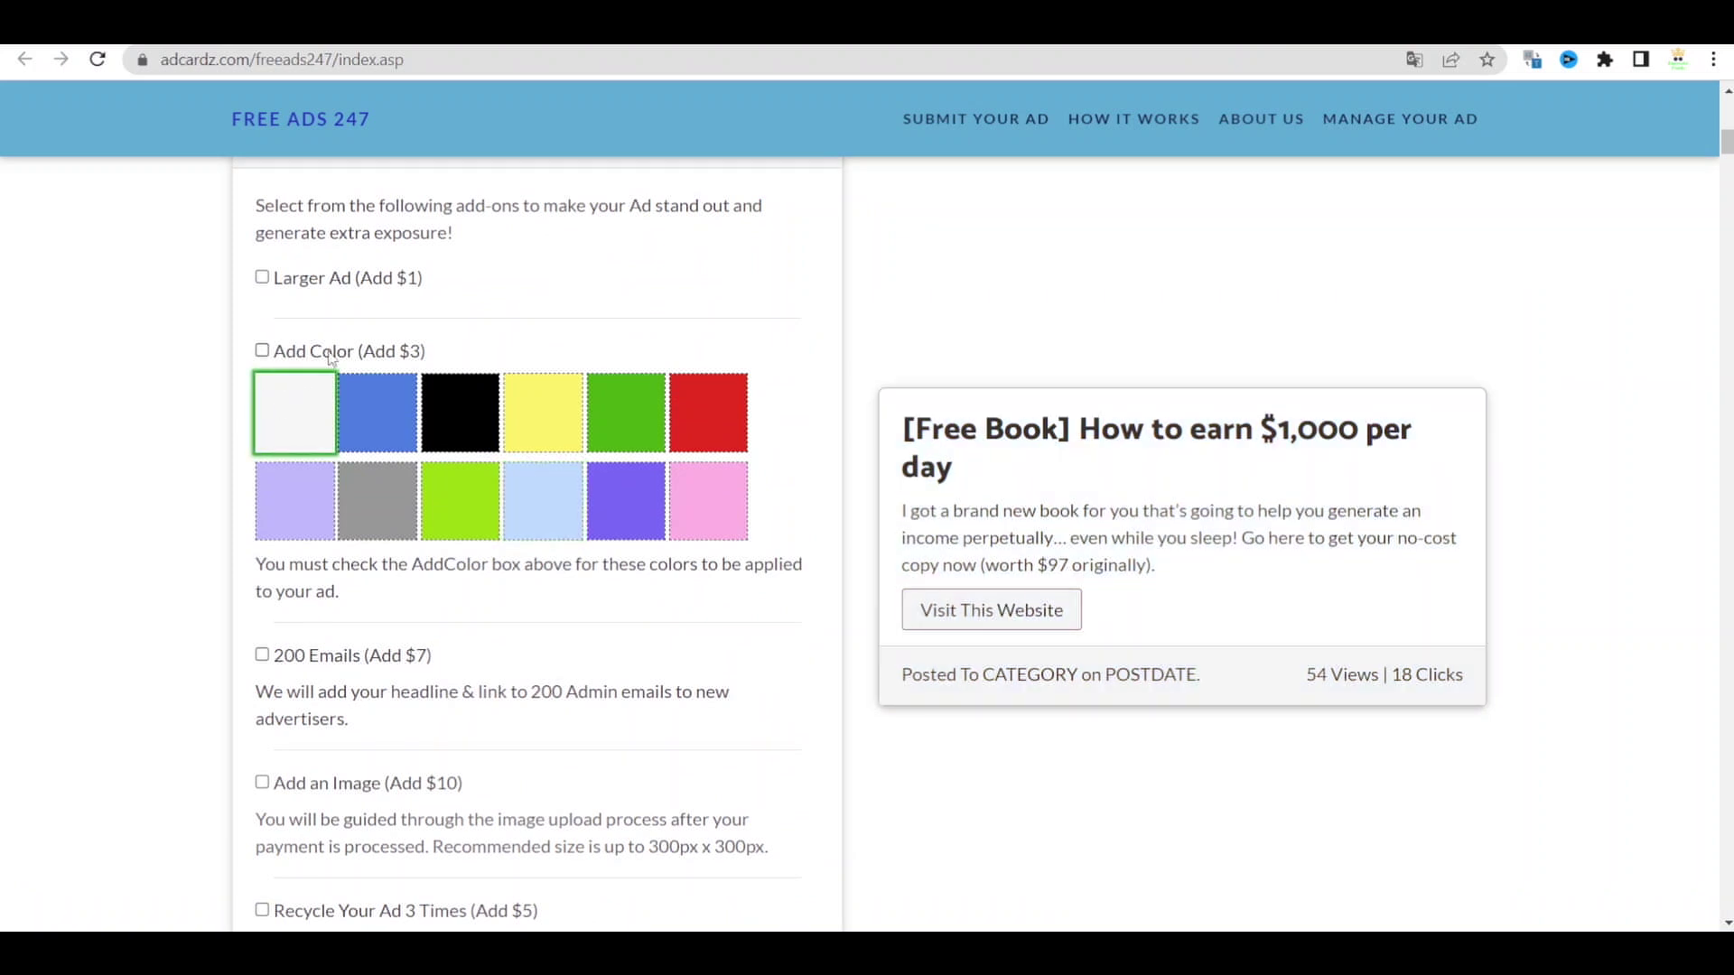
Check the ad's total cost and the captcha question next to its answer at the end of the page
scroll(331, 357, down, 6)
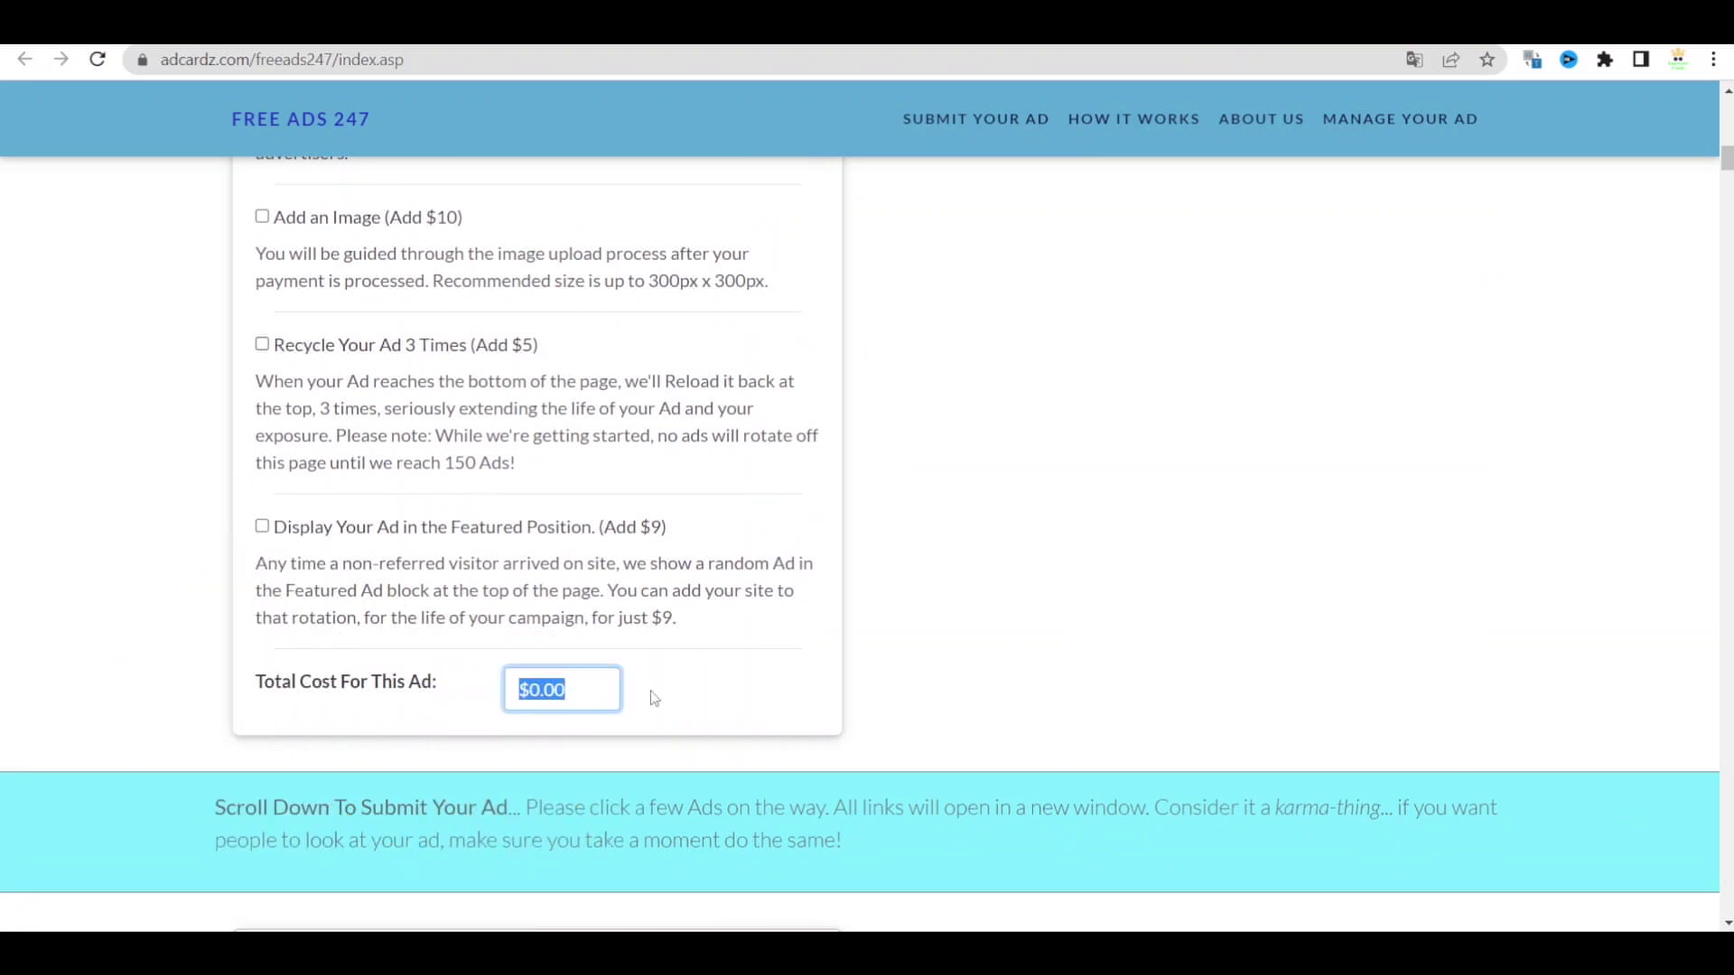
scroll(740, 682, down, 1)
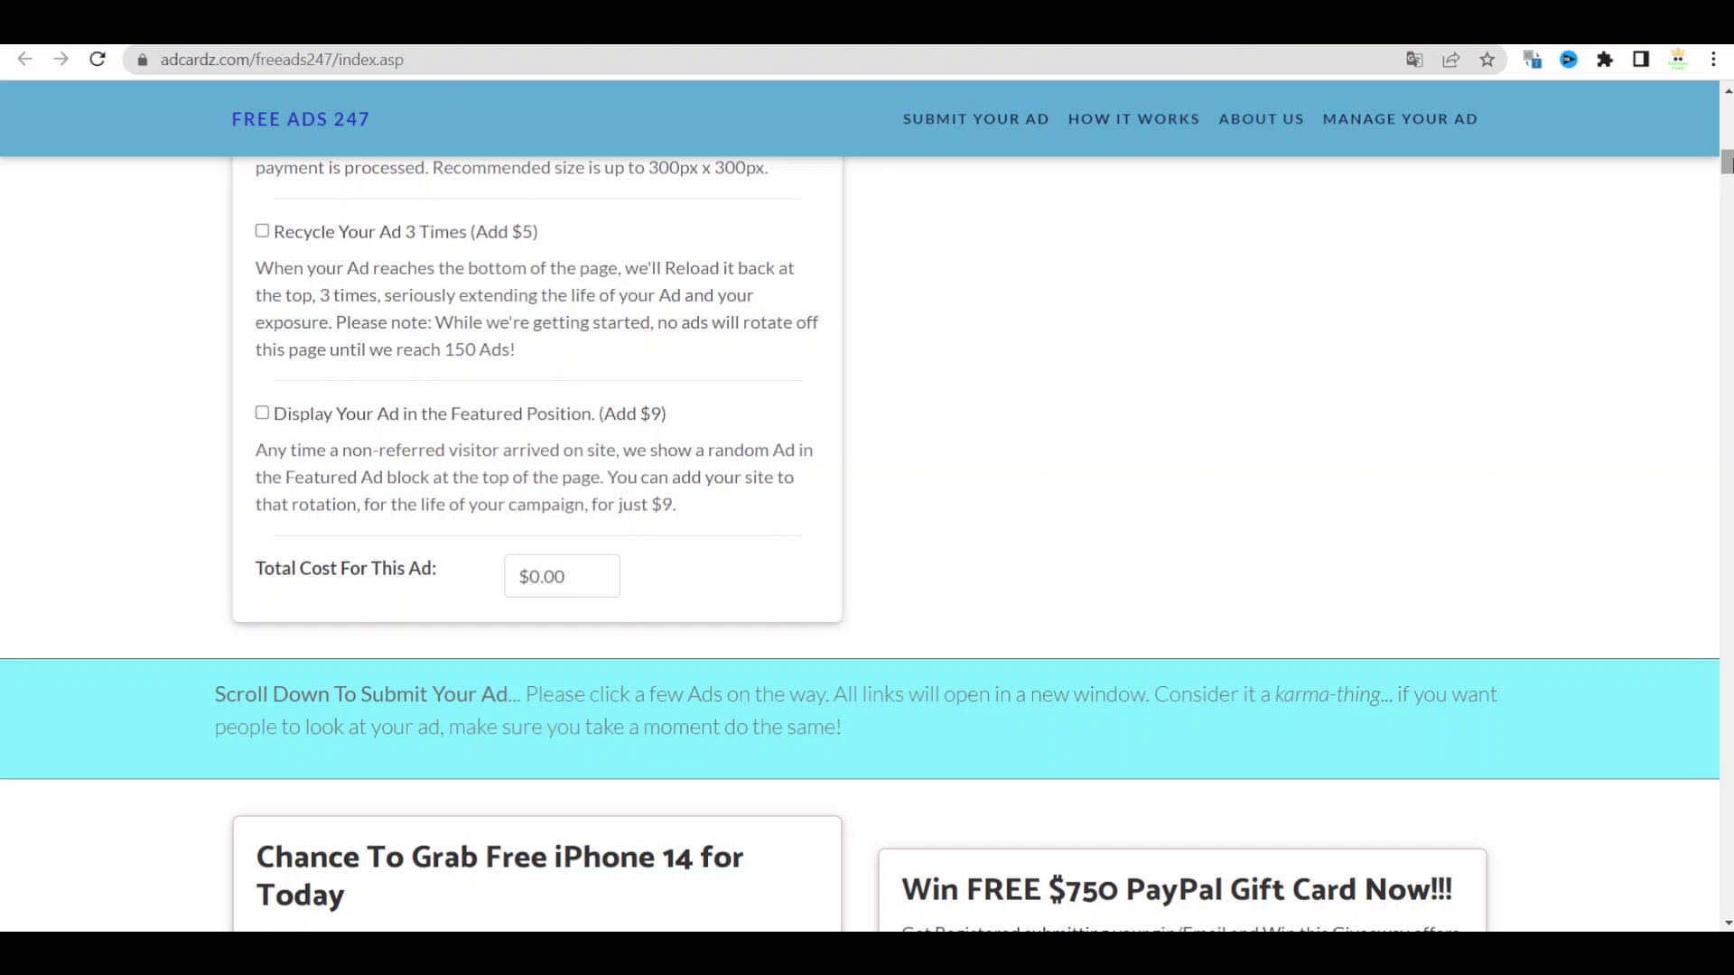
drag(1727, 161, 1656, 918)
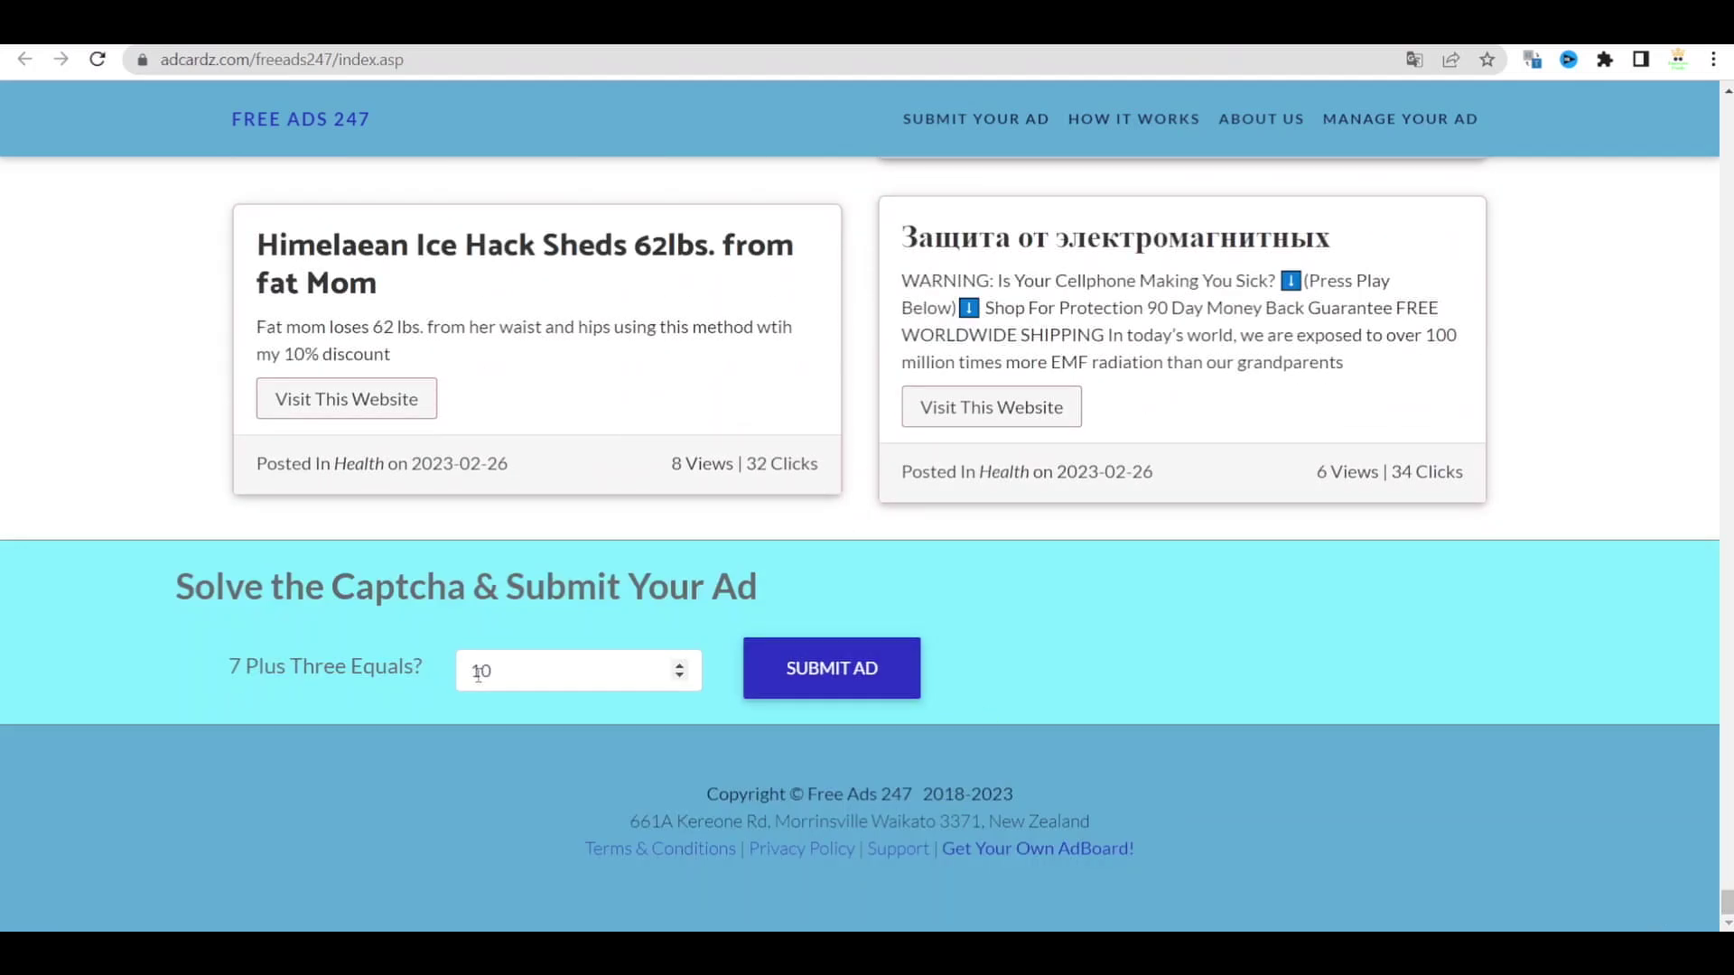
drag(233, 668, 425, 670)
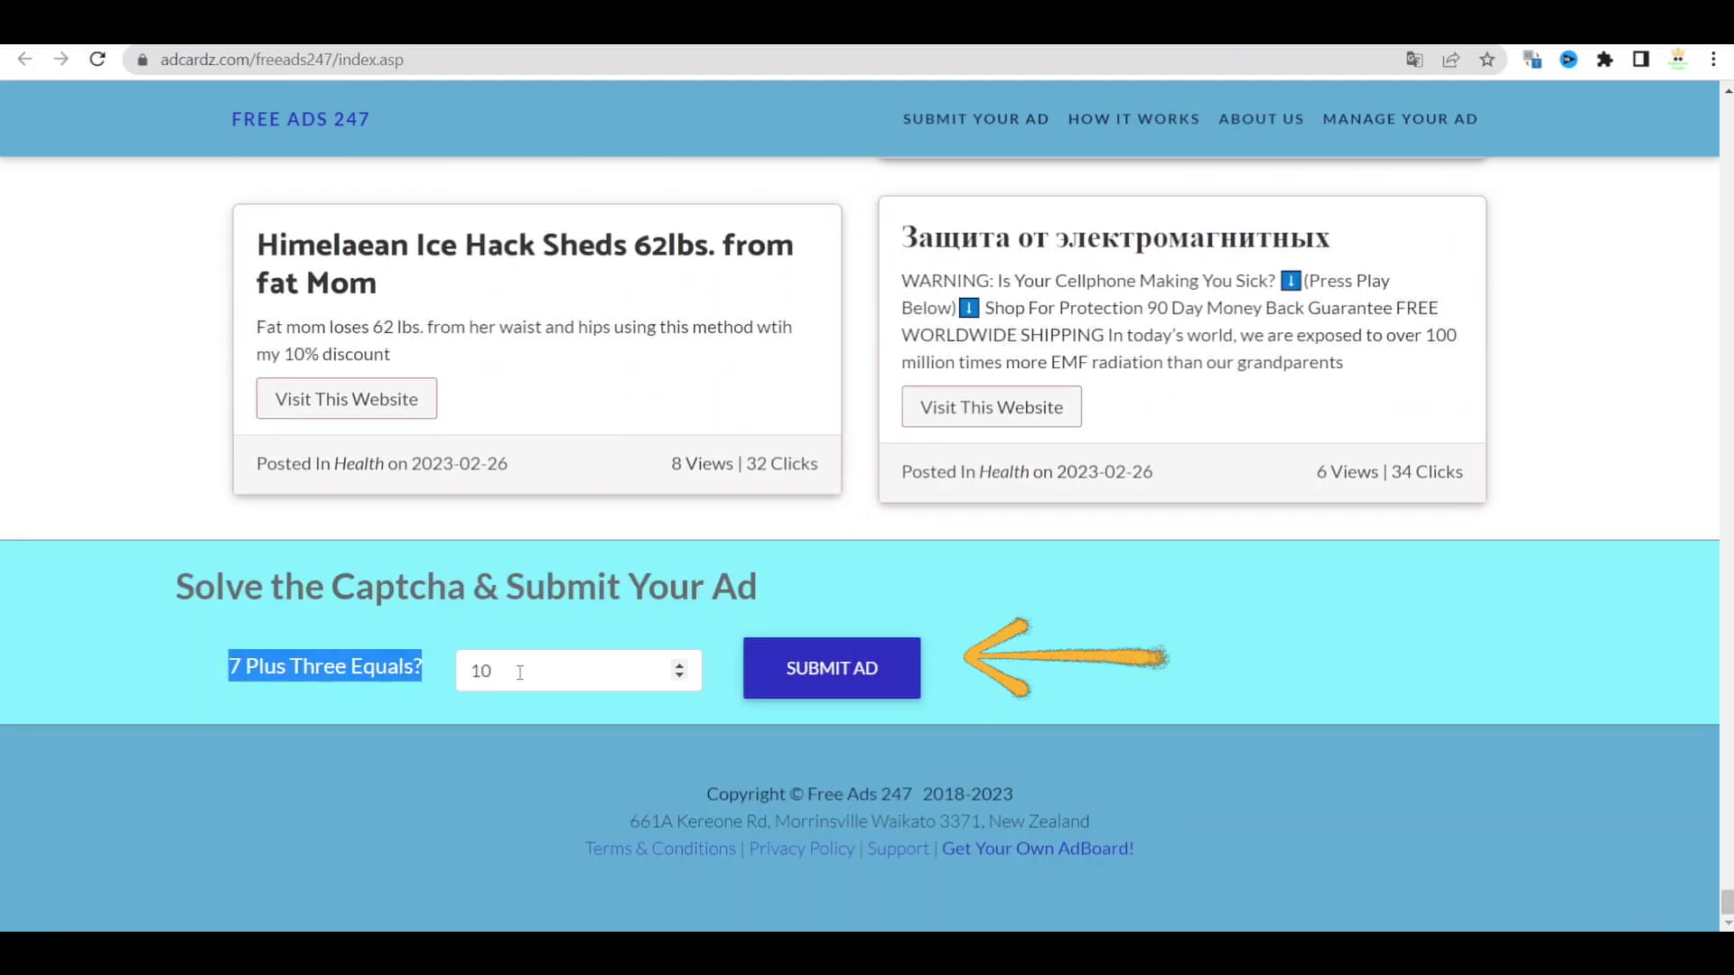
click(391, 628)
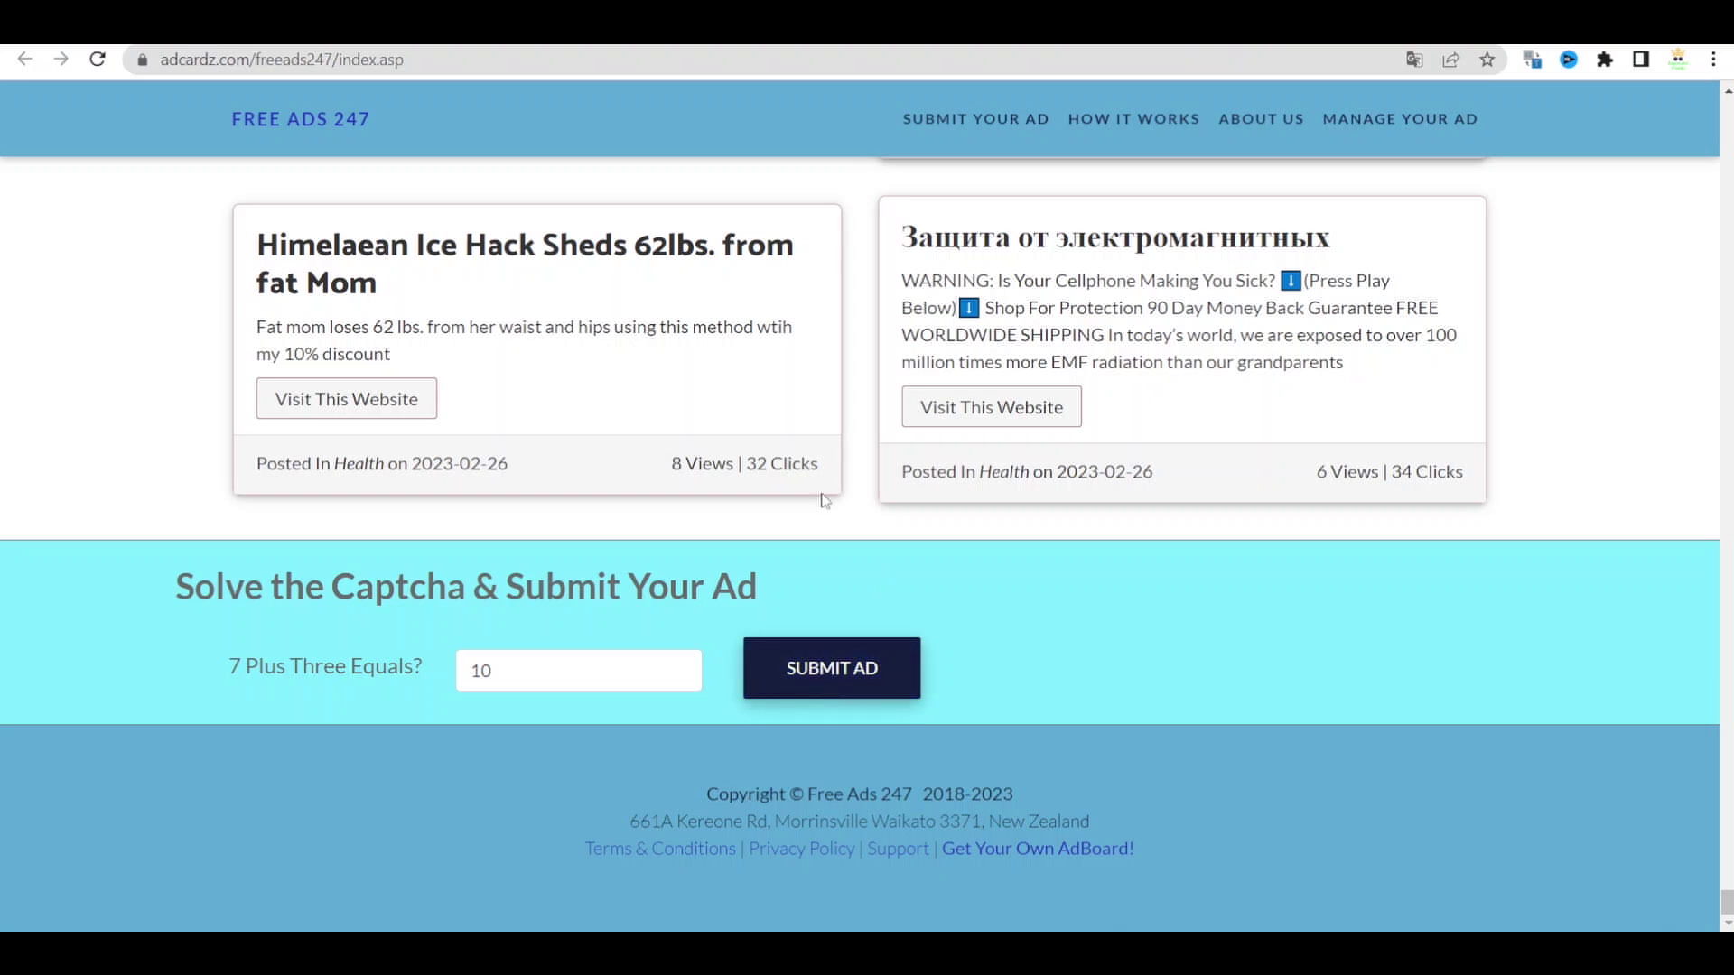
Reopen the section for creating the free ad and clear its URL field
scroll(867, 542, up, 20)
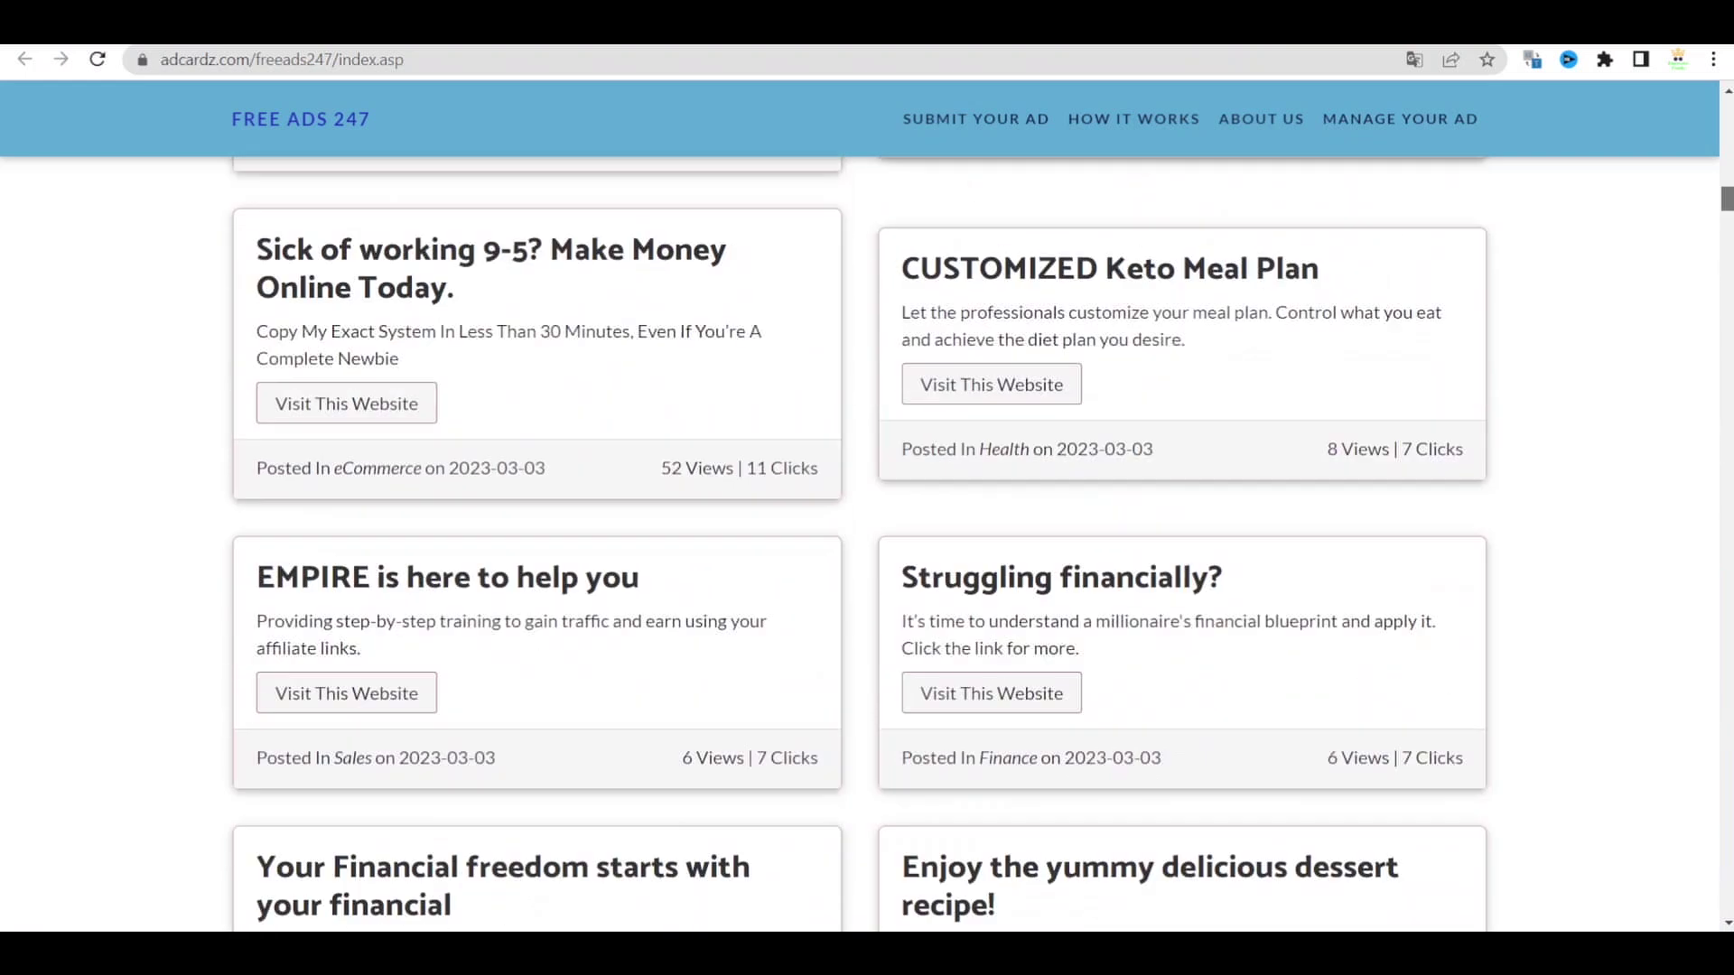
scroll(505, 379, up, 5)
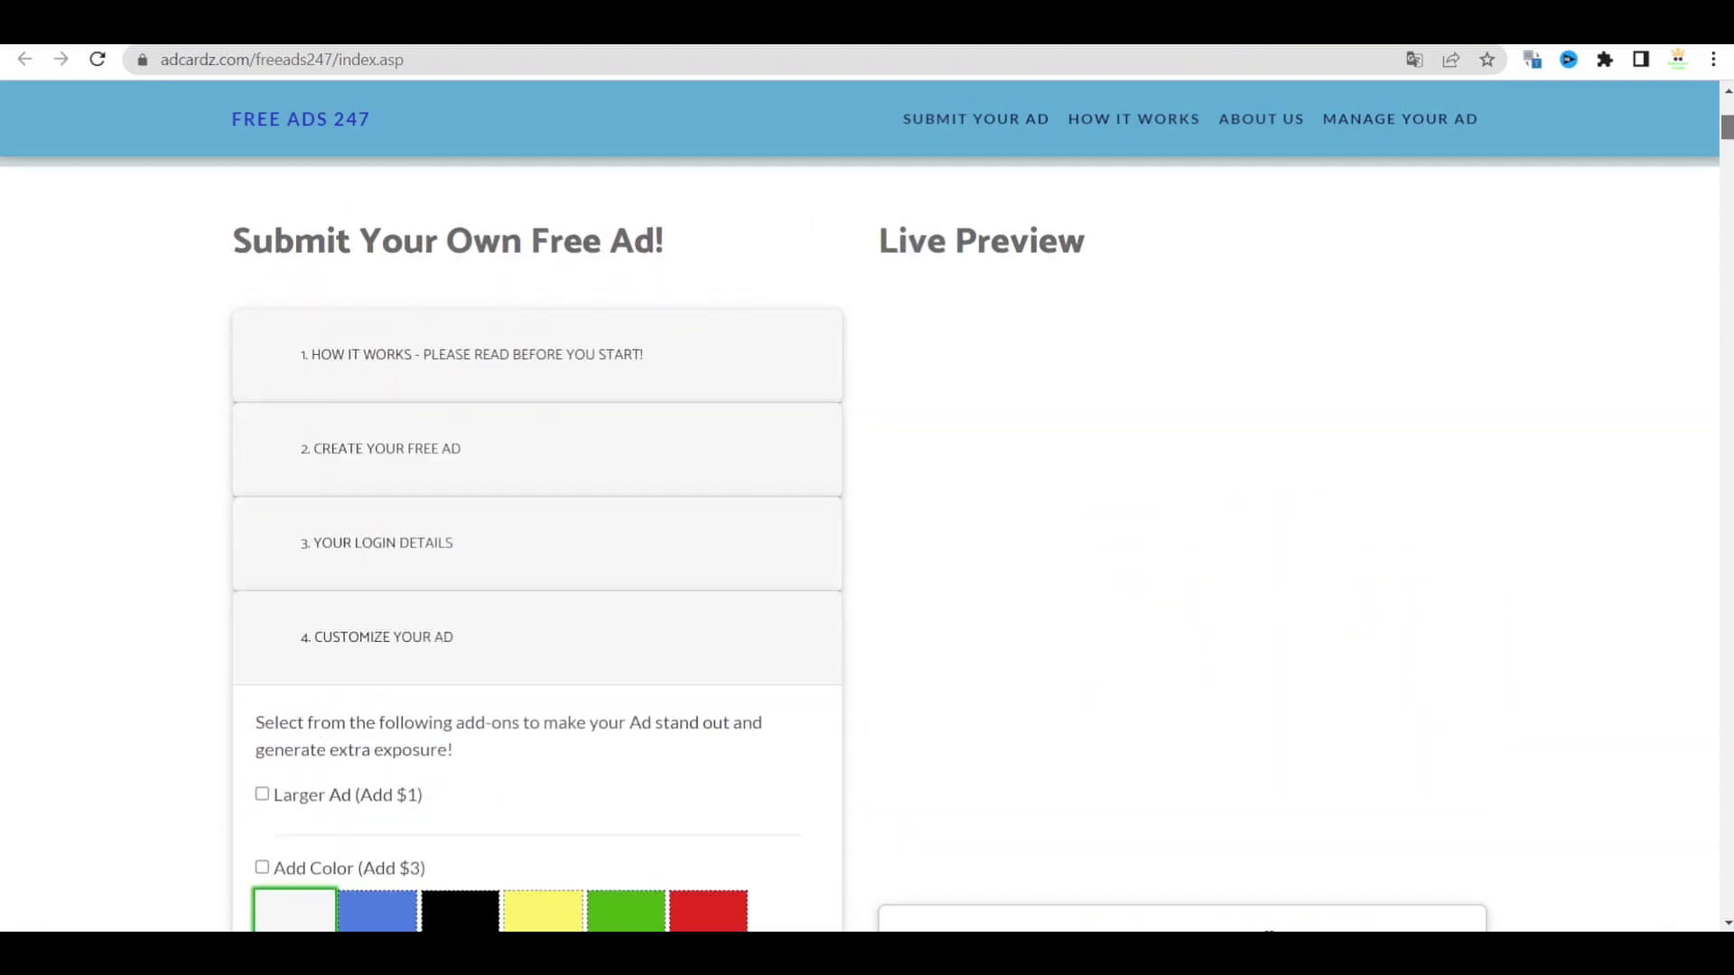
click(393, 451)
scroll(394, 497, down, 3)
triple_click(397, 545)
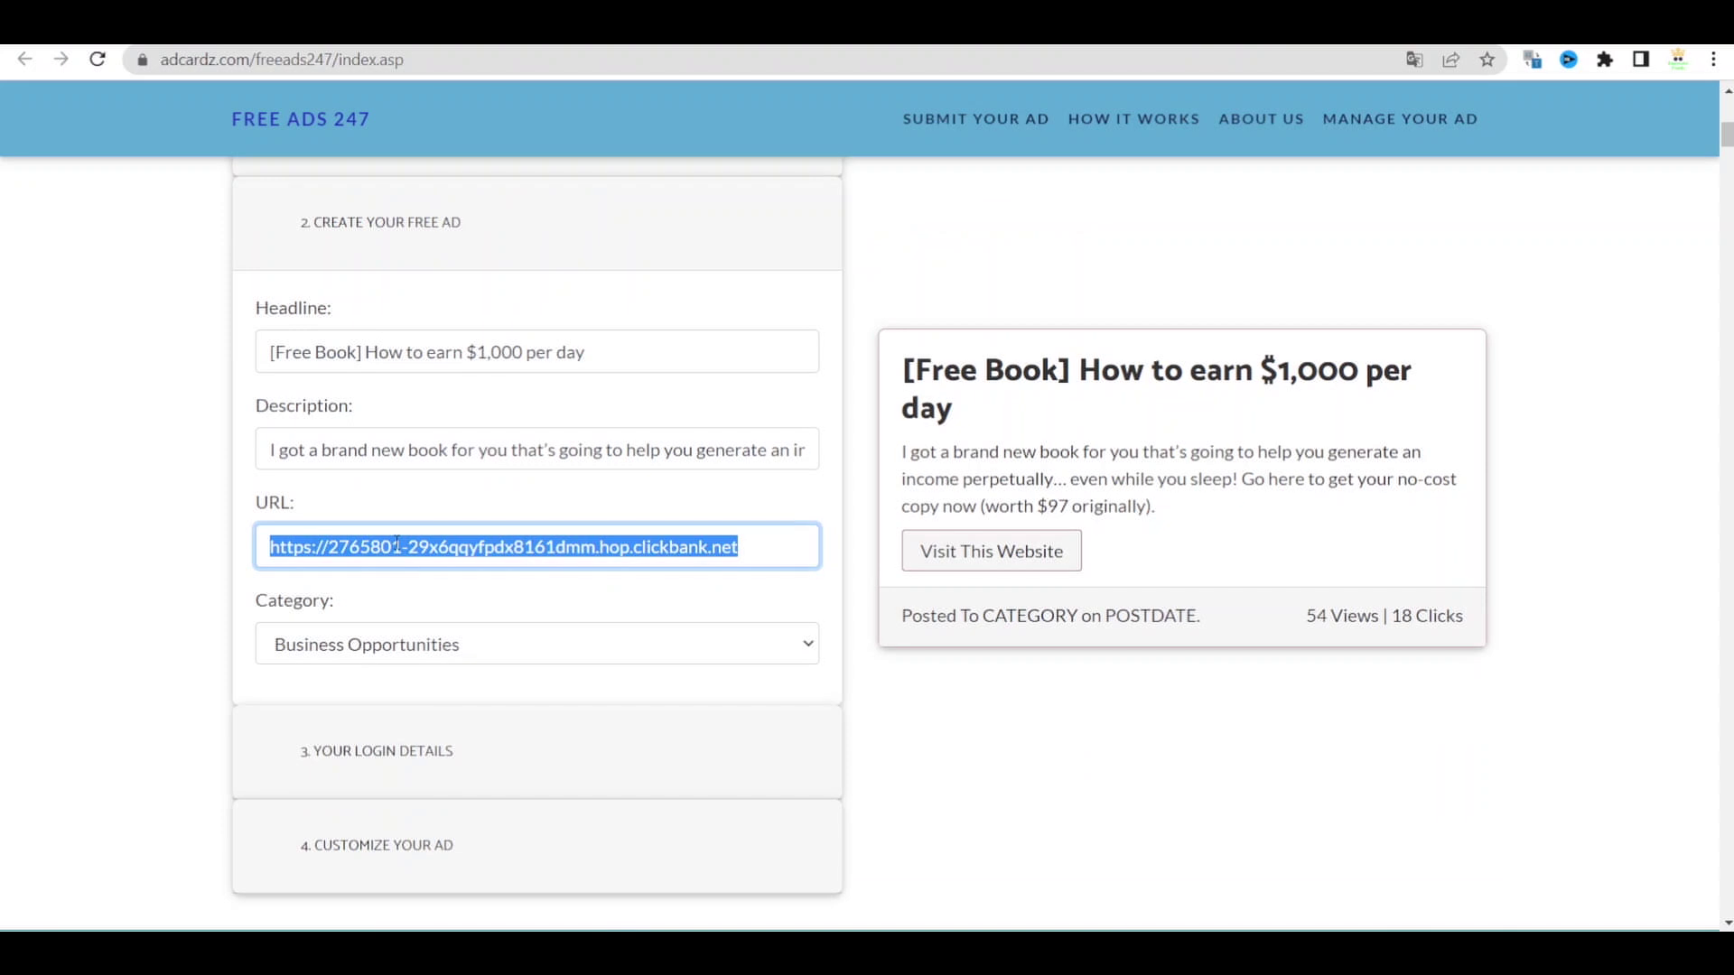
key(BackSpace)
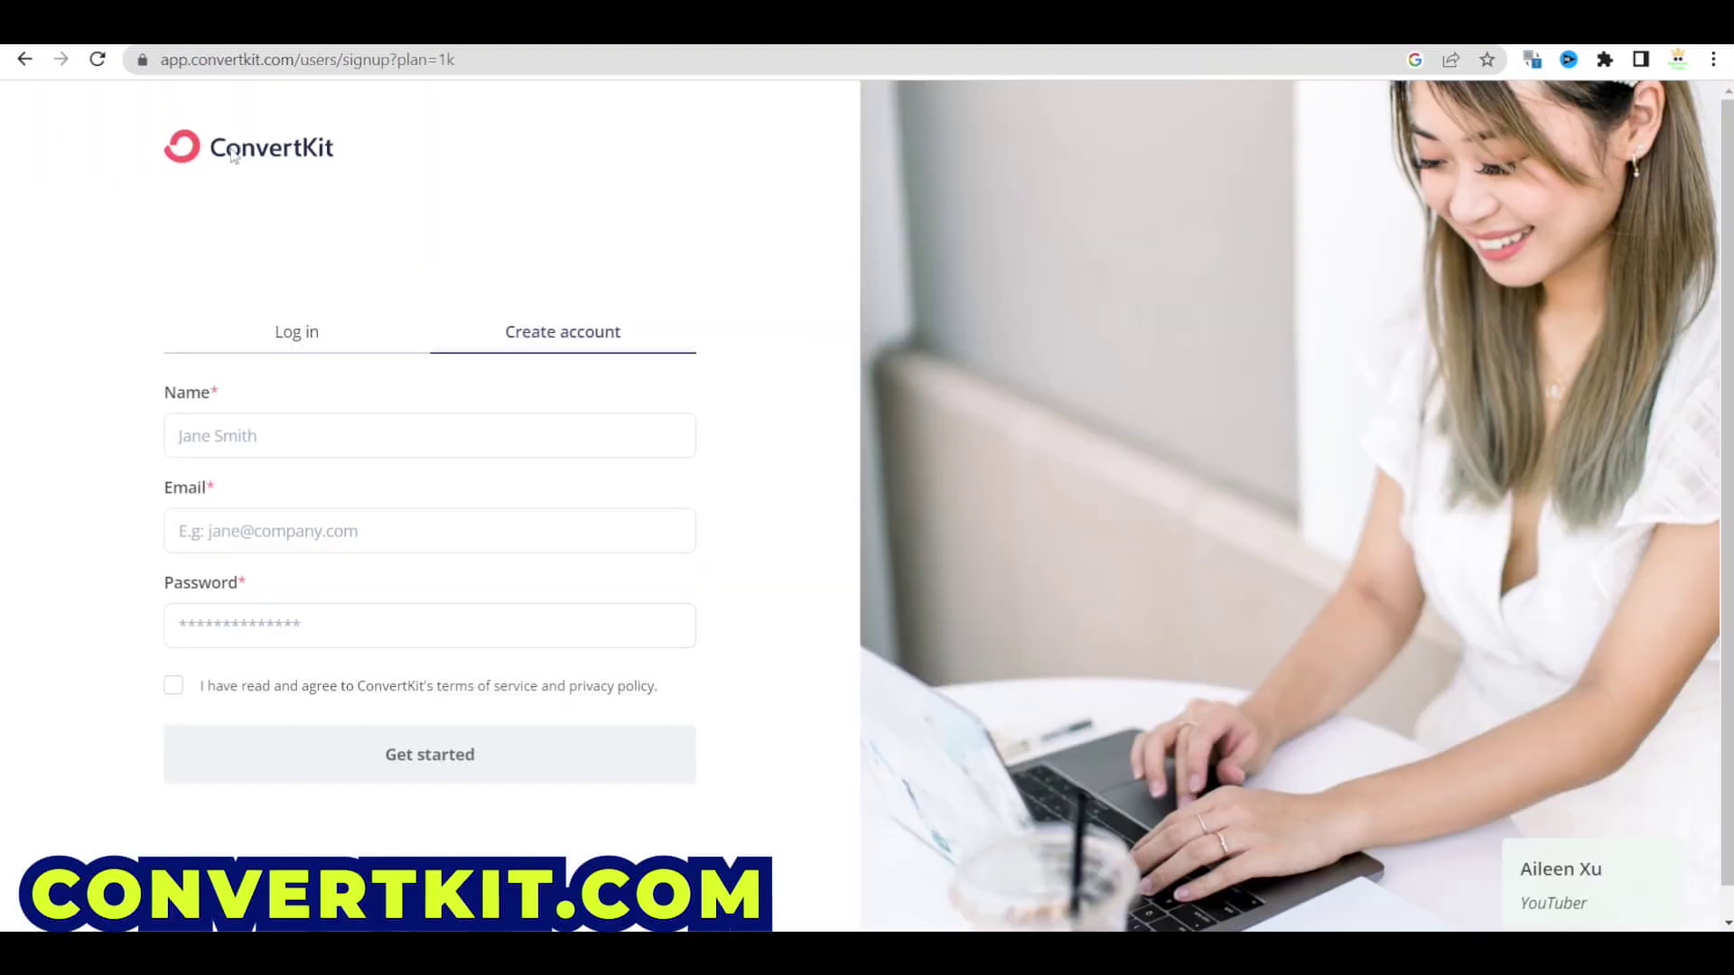
Leave ConvertKit's account creation page for the pricing page and open the ConvertKit home page
click(26, 60)
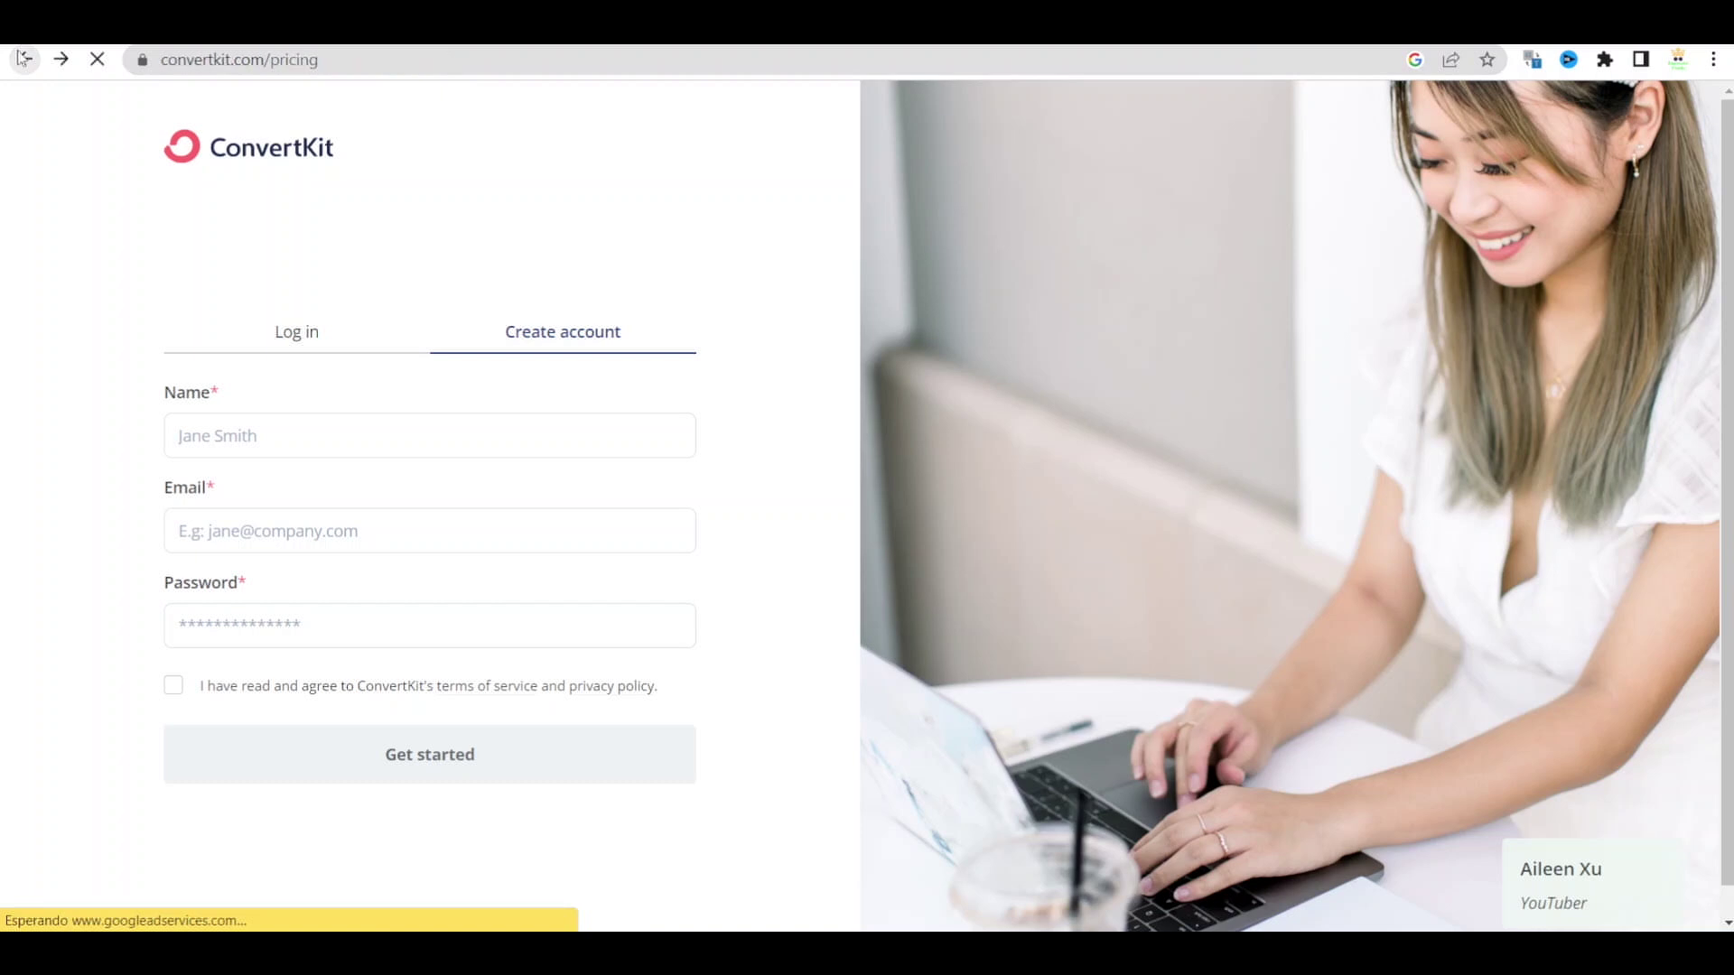
scroll(542, 271, up, 2)
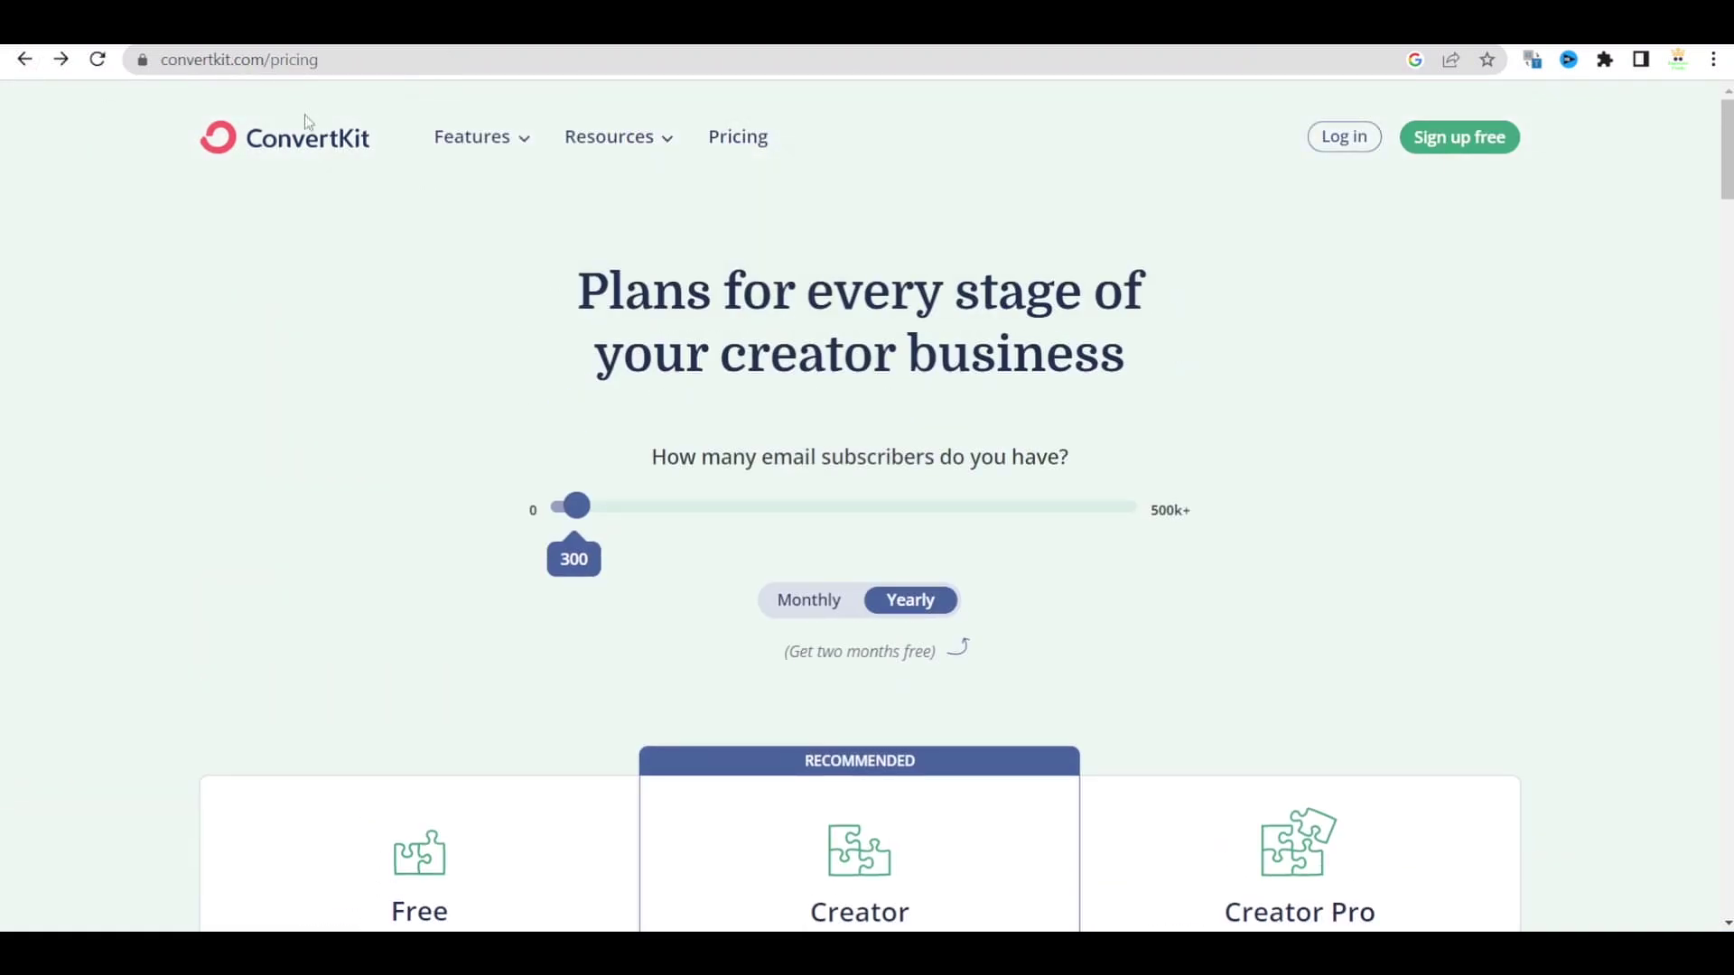
click(291, 143)
scroll(544, 436, down, 1)
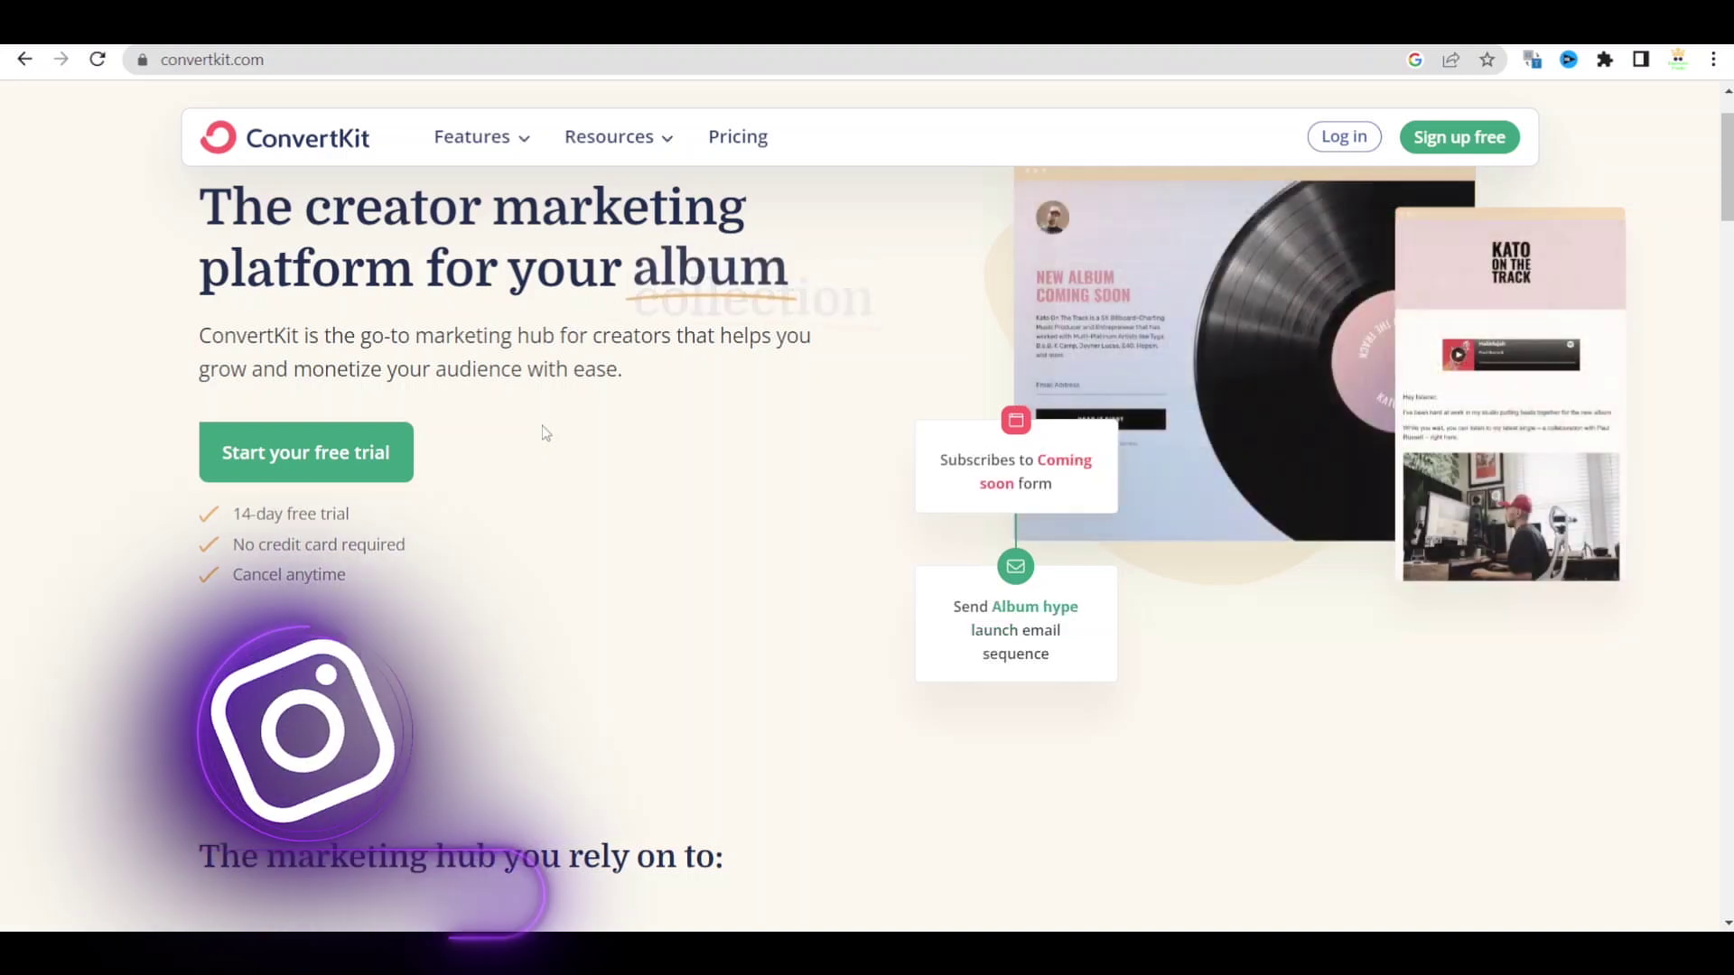
Return to ConvertKit's pricing page, set the email subscriber count to 1,000 and review the Free plan's price and features
key(alt+Left)
scroll(776, 505, down, 4)
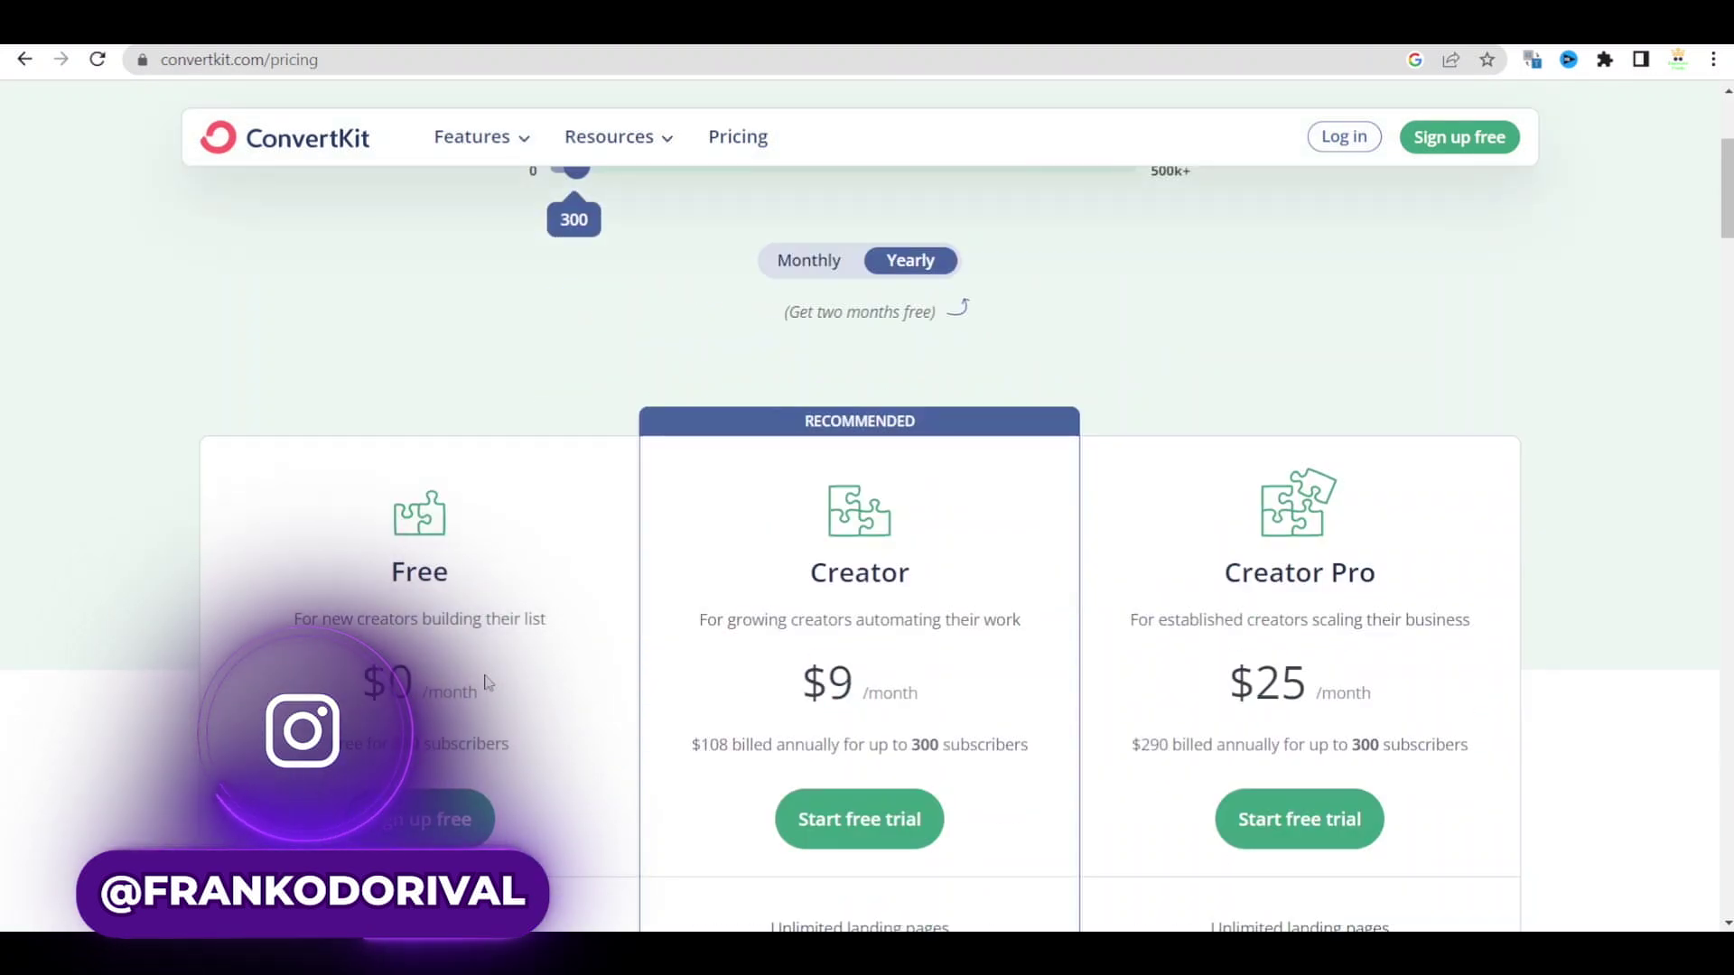
scroll(488, 683, up, 1)
scroll(488, 683, up, 1)
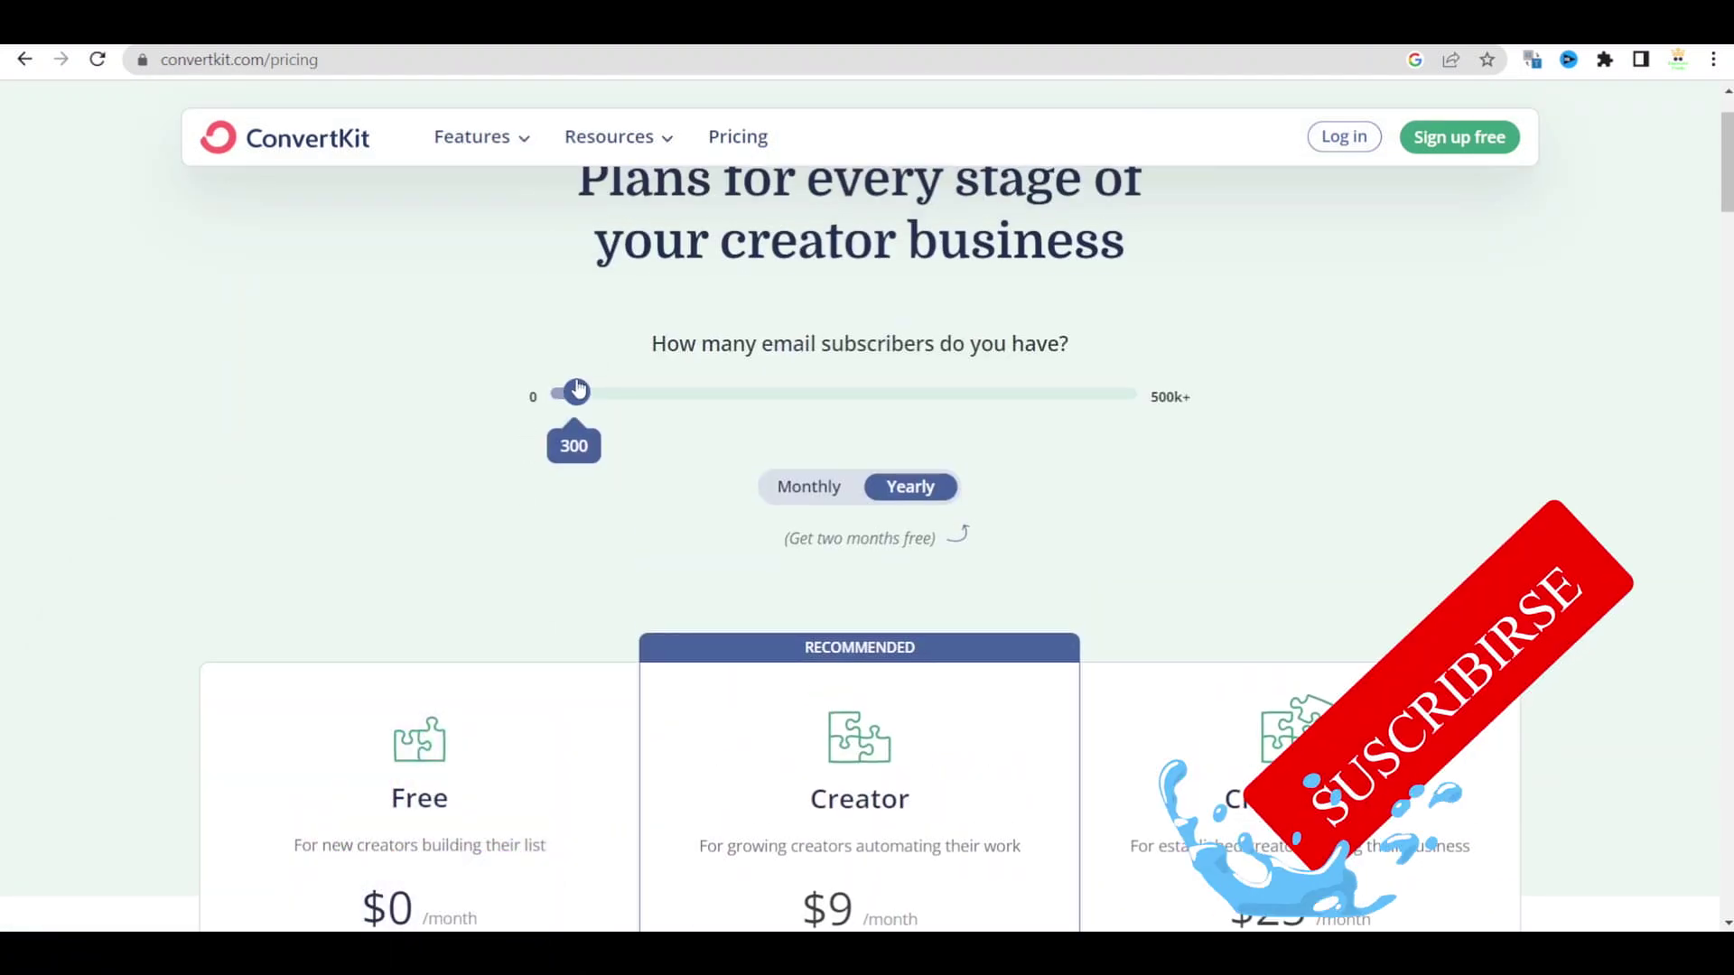
mouse_move(576, 392)
mouse_down()
mouse_move(614, 392)
mouse_move(588, 392)
mouse_up()
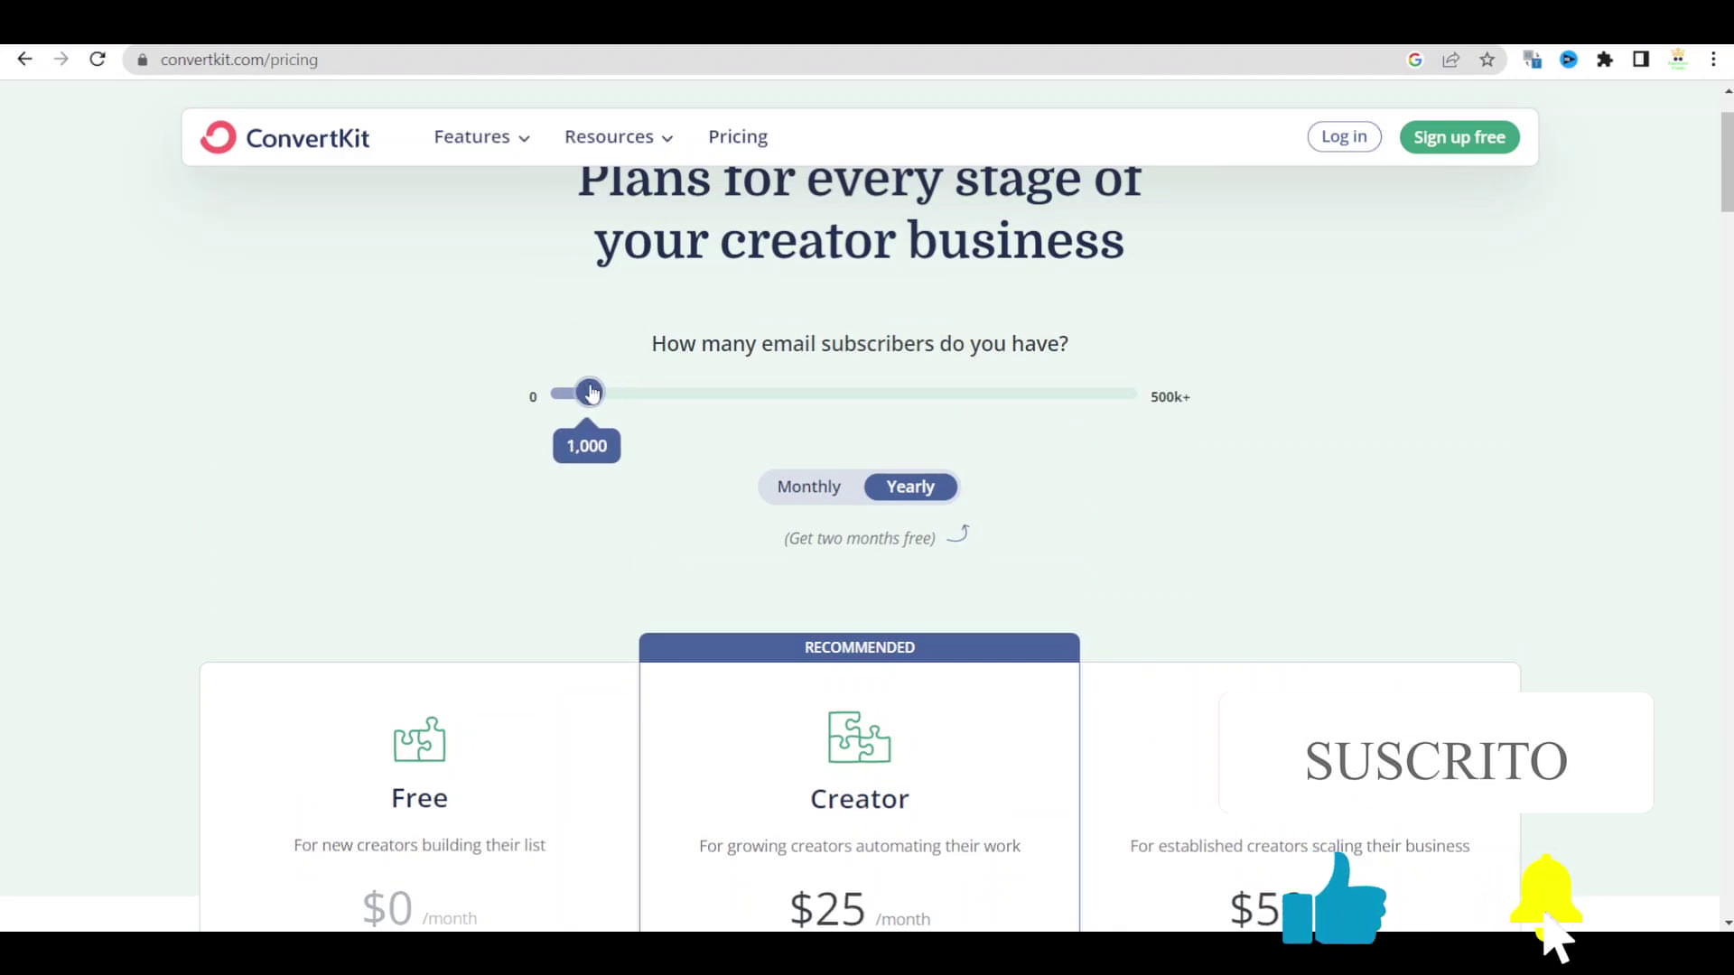
scroll(519, 596, down, 2)
scroll(519, 596, down, 1)
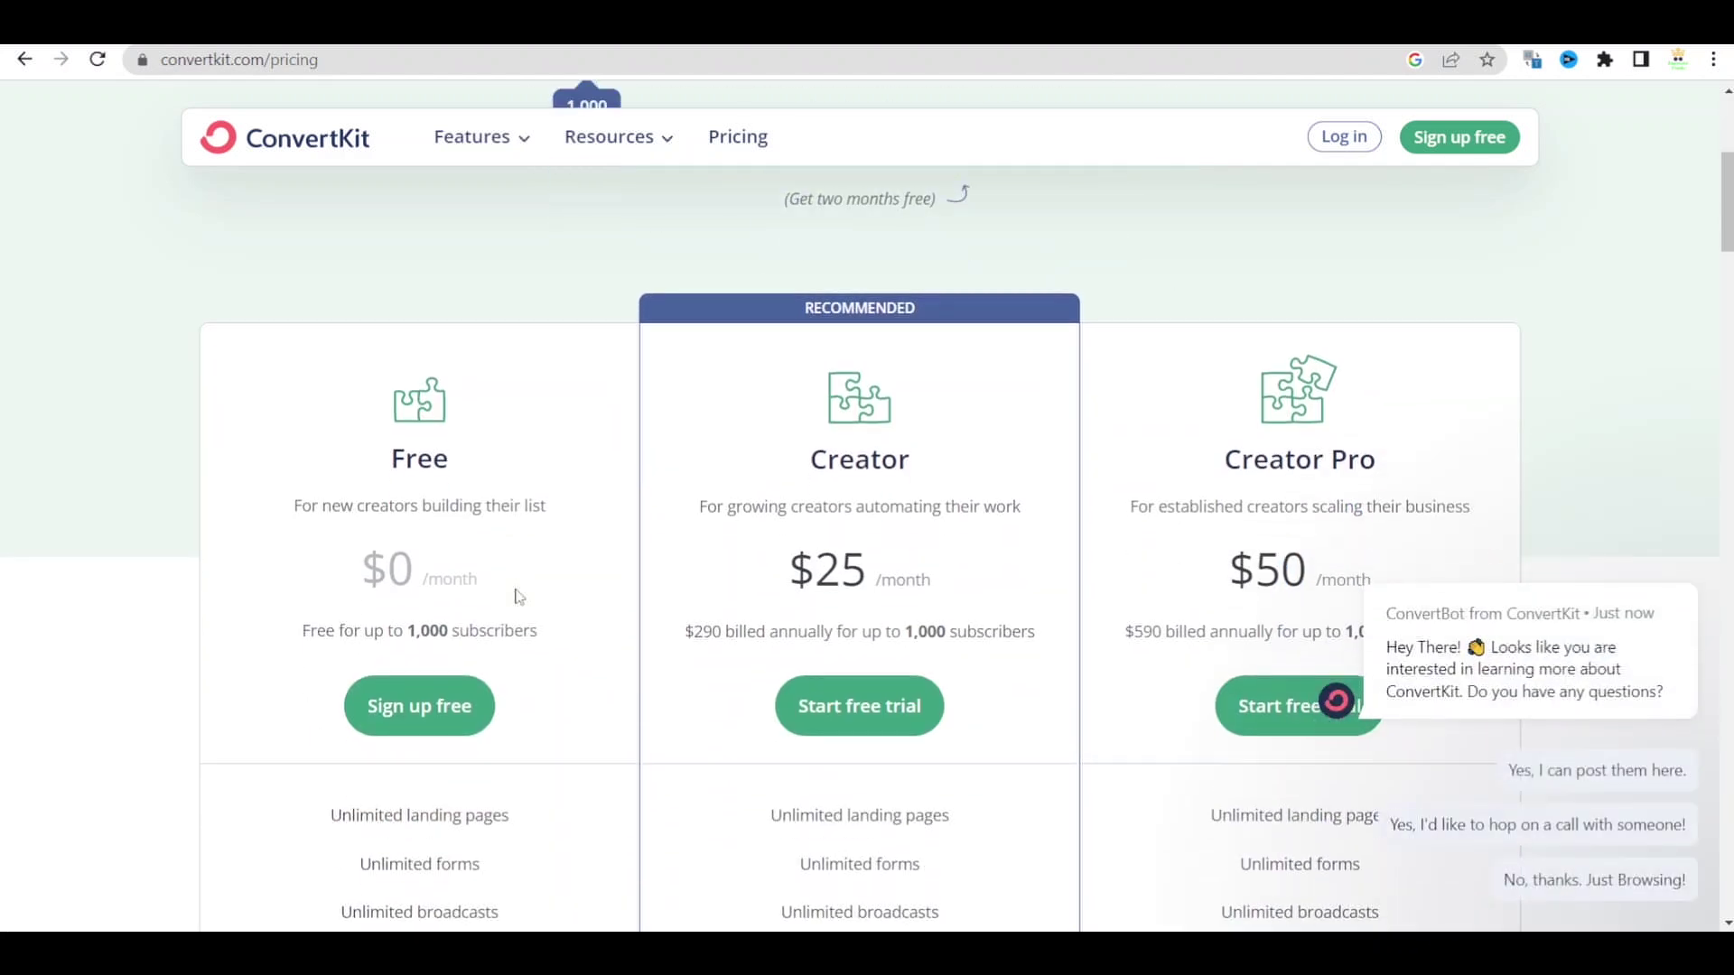
scroll(520, 597, down, 2)
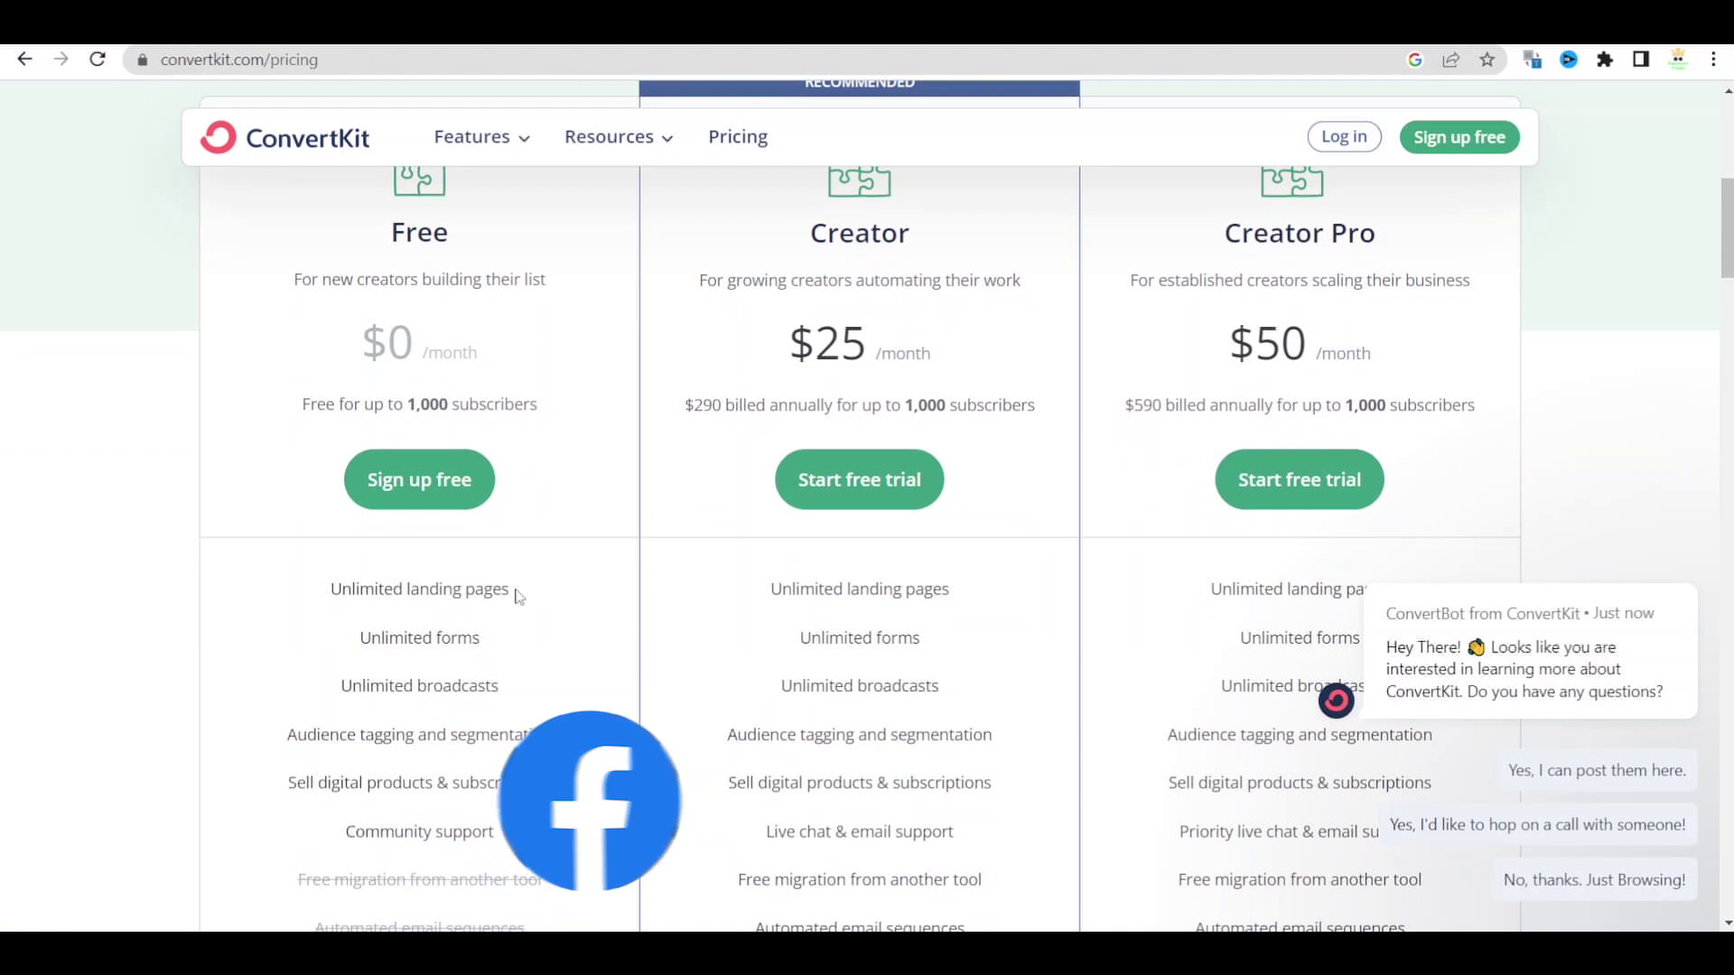
scroll(365, 505, down, 2)
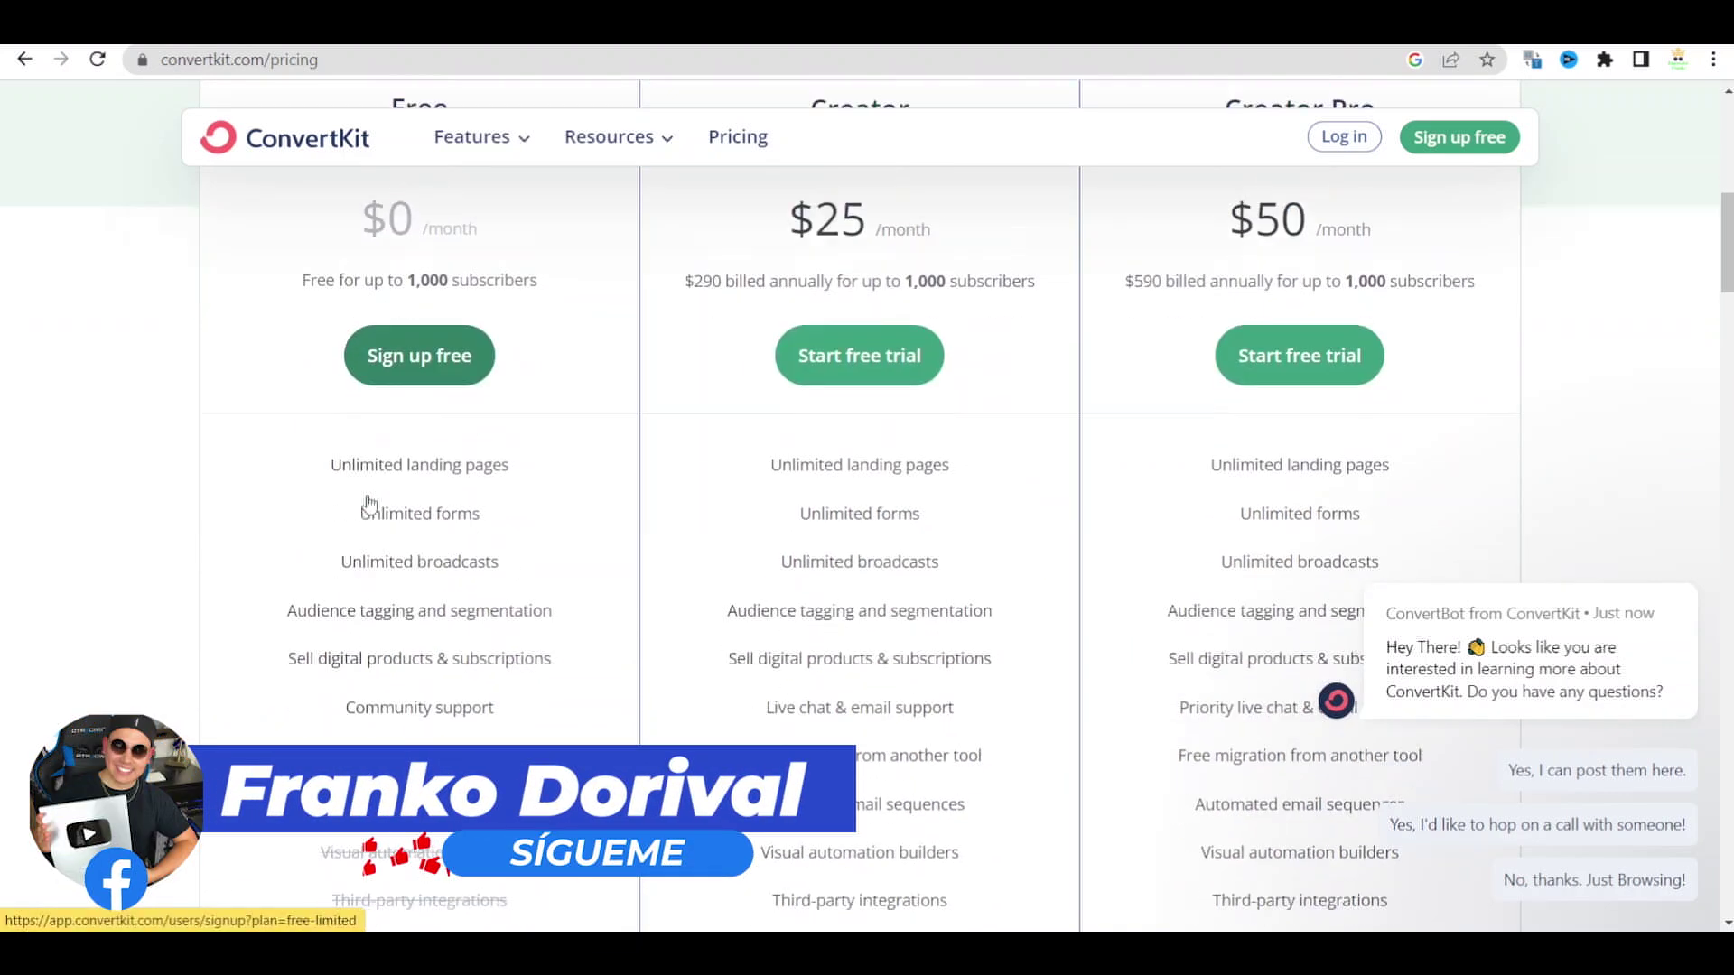
scroll(485, 499, up, 2)
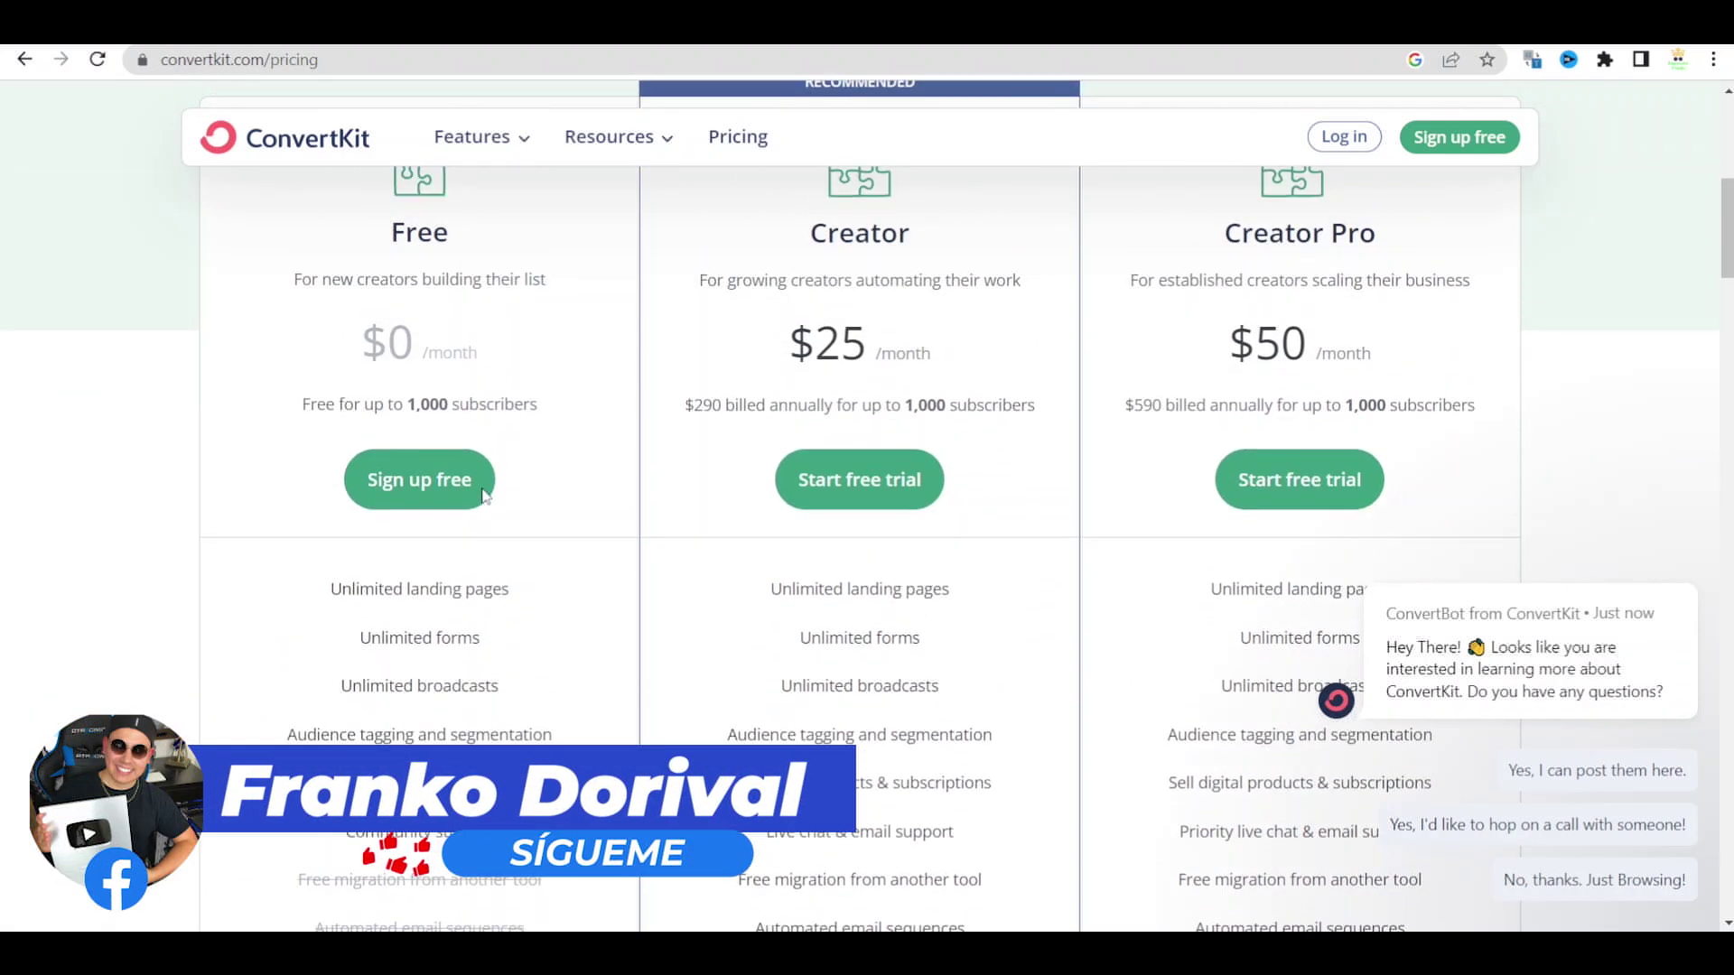
scroll(485, 499, up, 5)
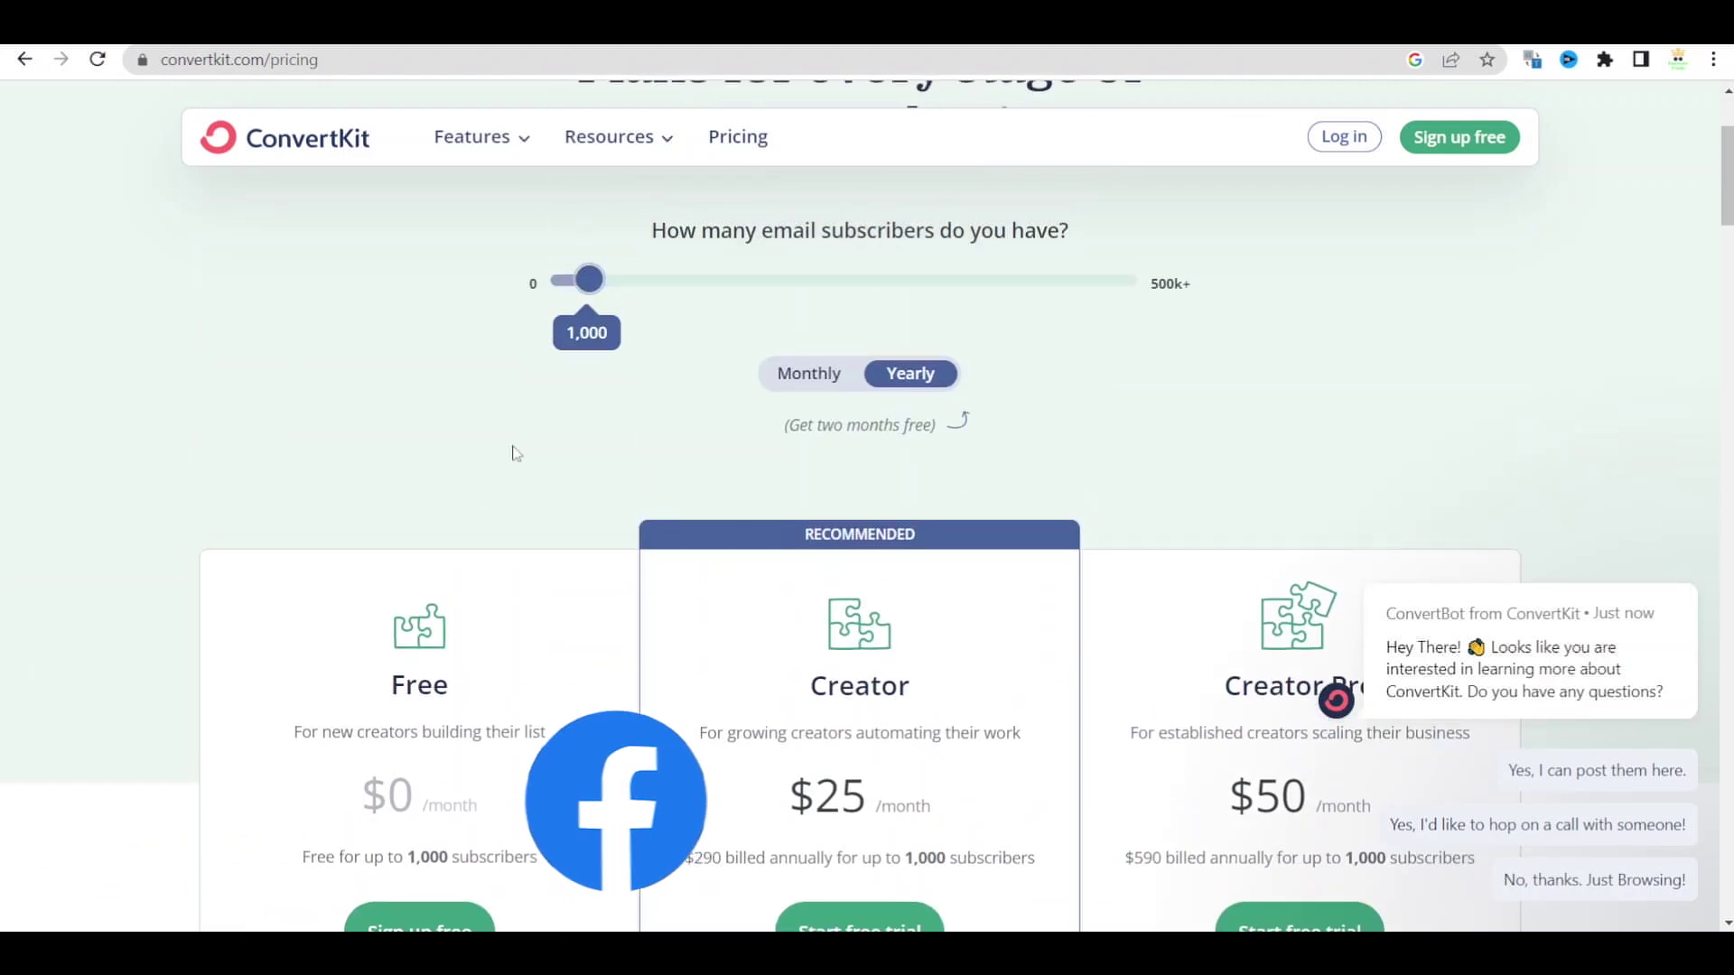
Set the email subscriber count to 300 and compare the features of the Free, Creator and Creator Pro plans
drag(585, 294, 571, 298)
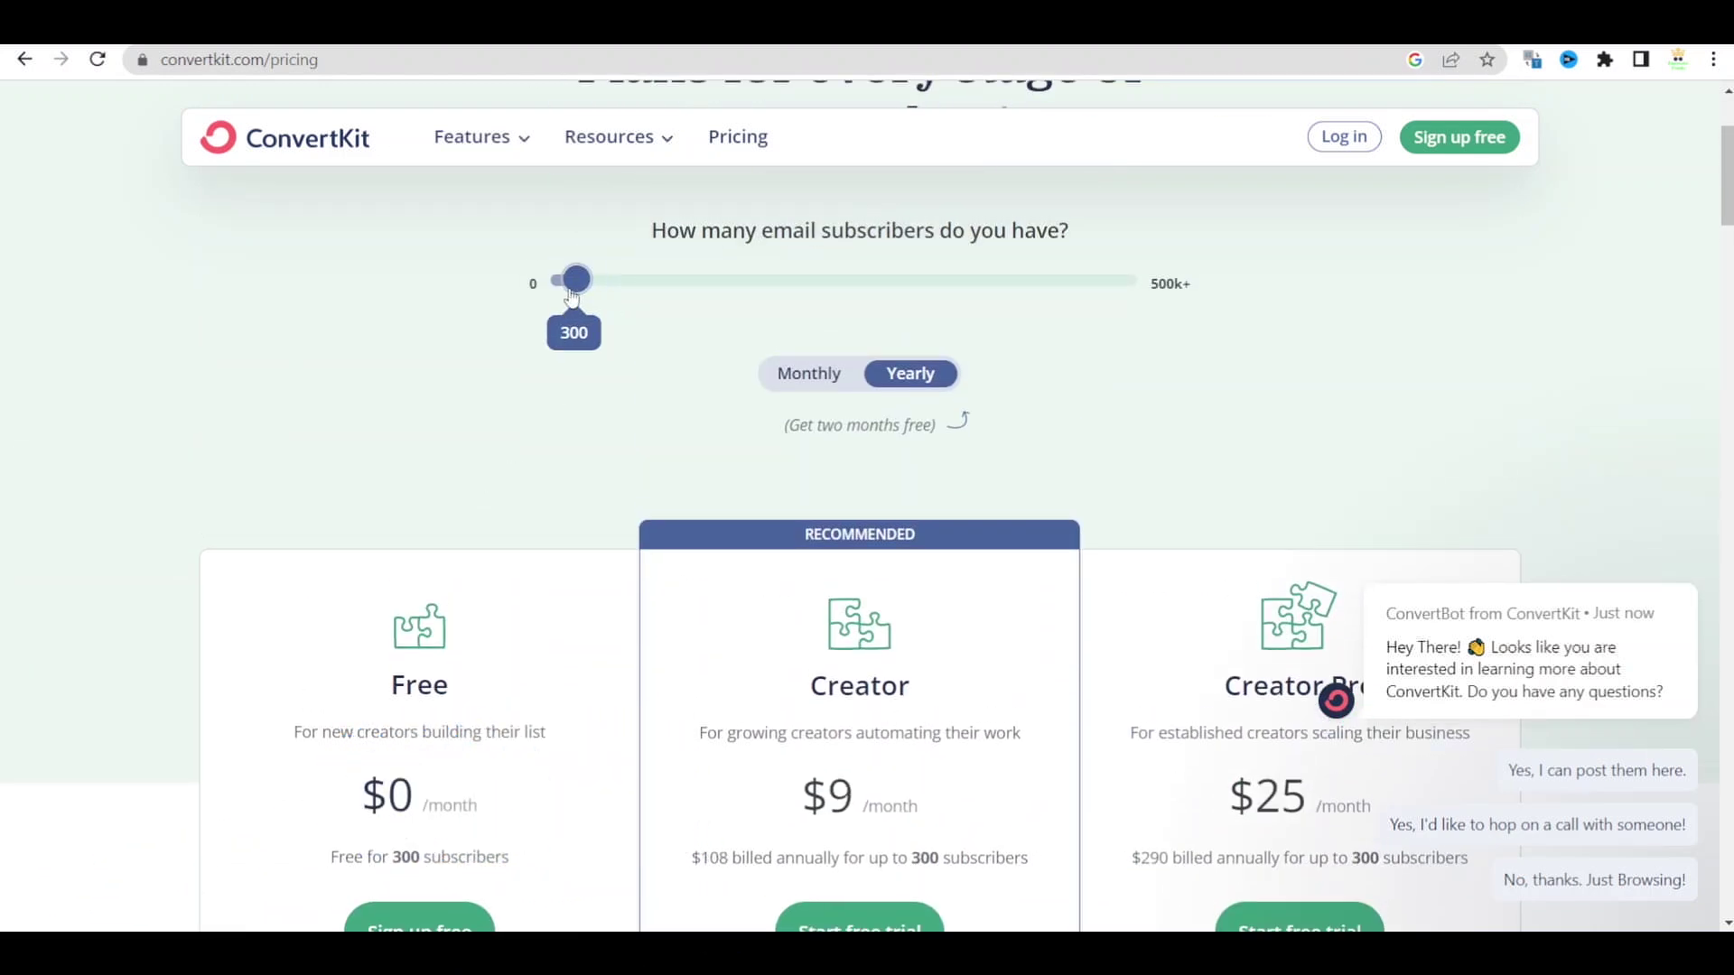
scroll(491, 533, down, 5)
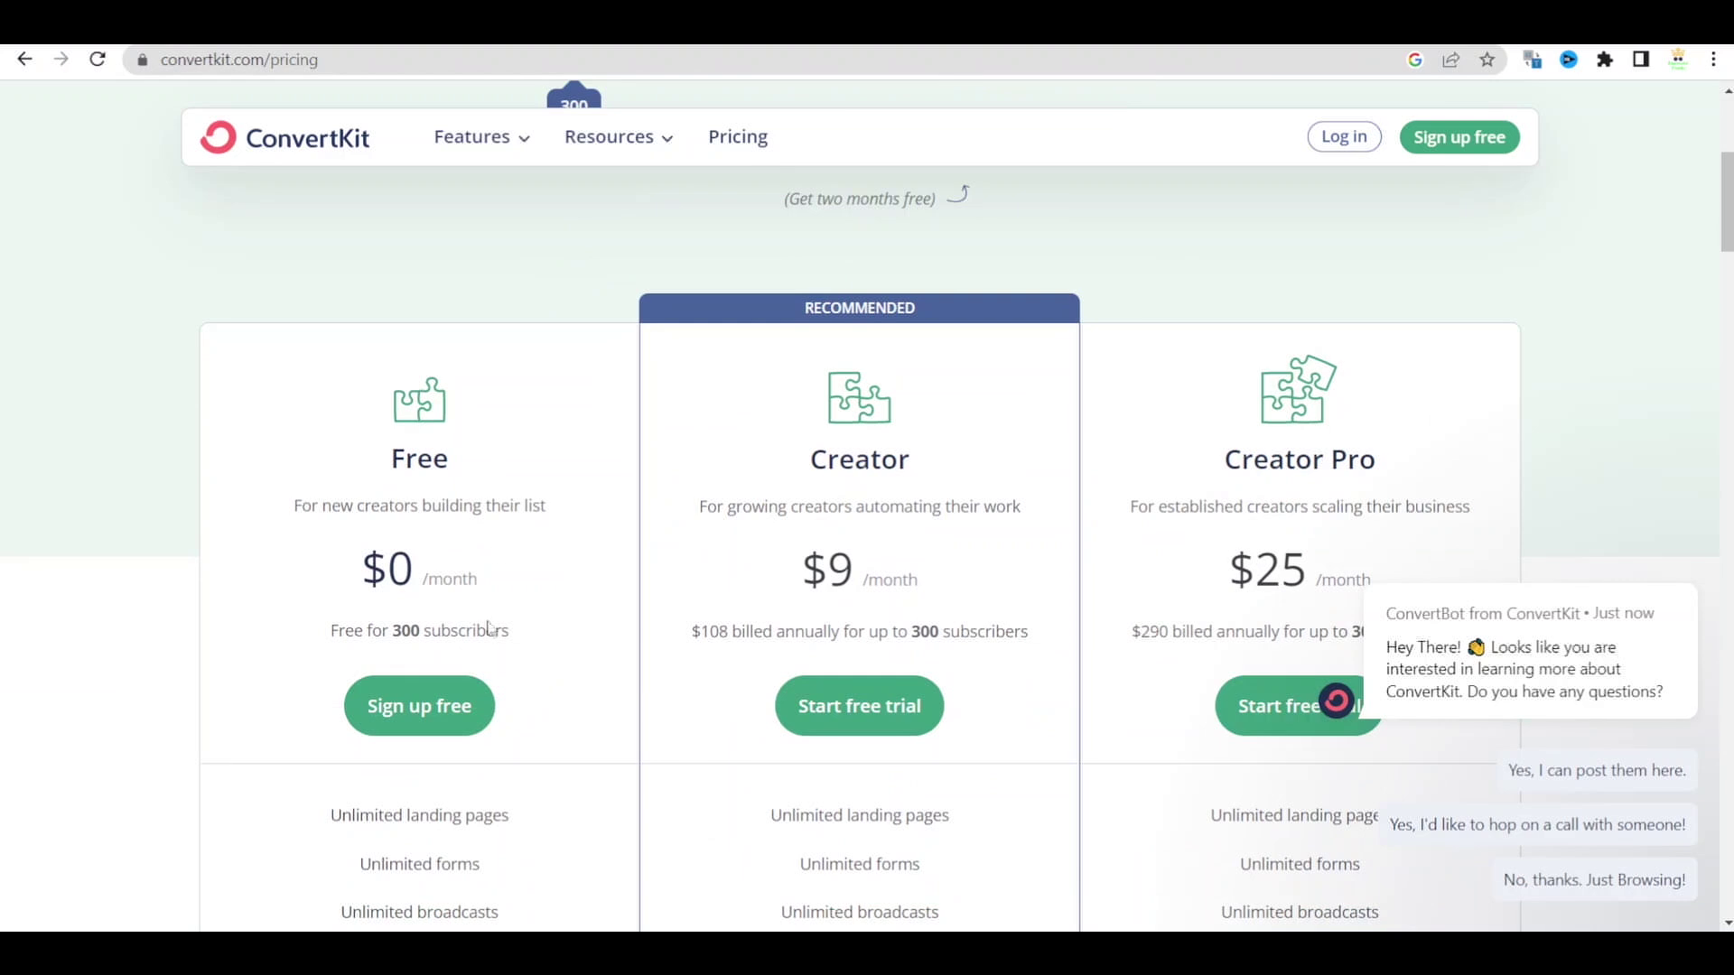
drag(1219, 321, 1325, 323)
click(1325, 323)
scroll(1325, 324, down, 5)
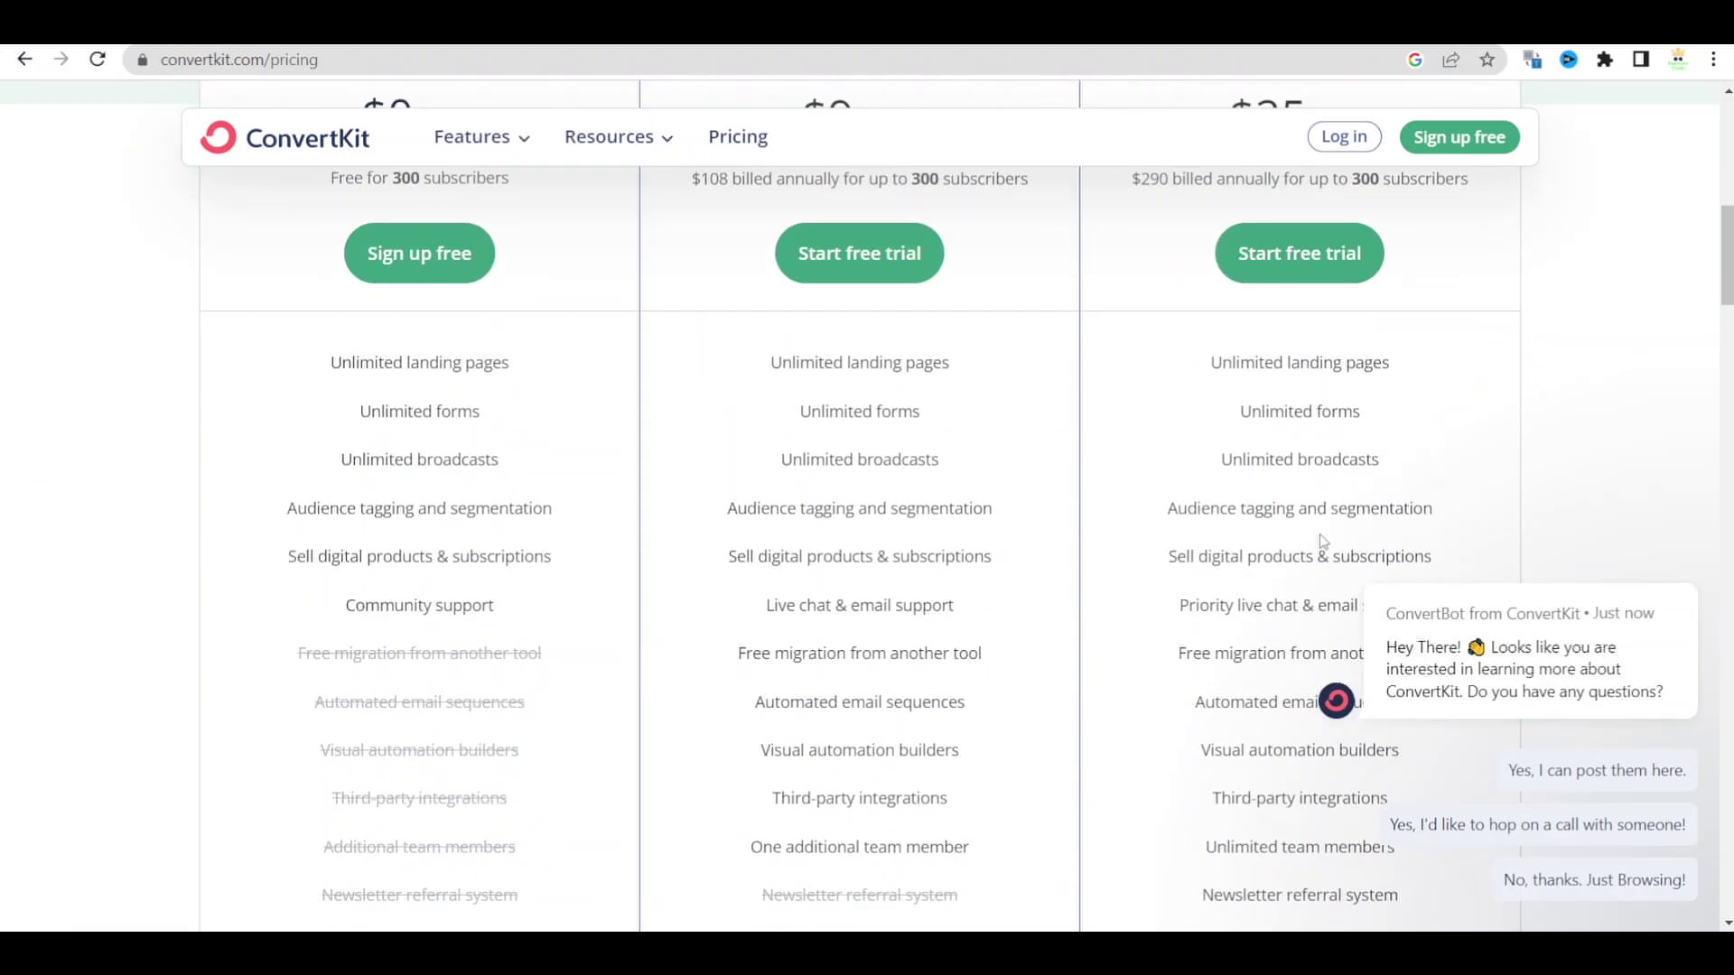
scroll(1323, 542, down, 3)
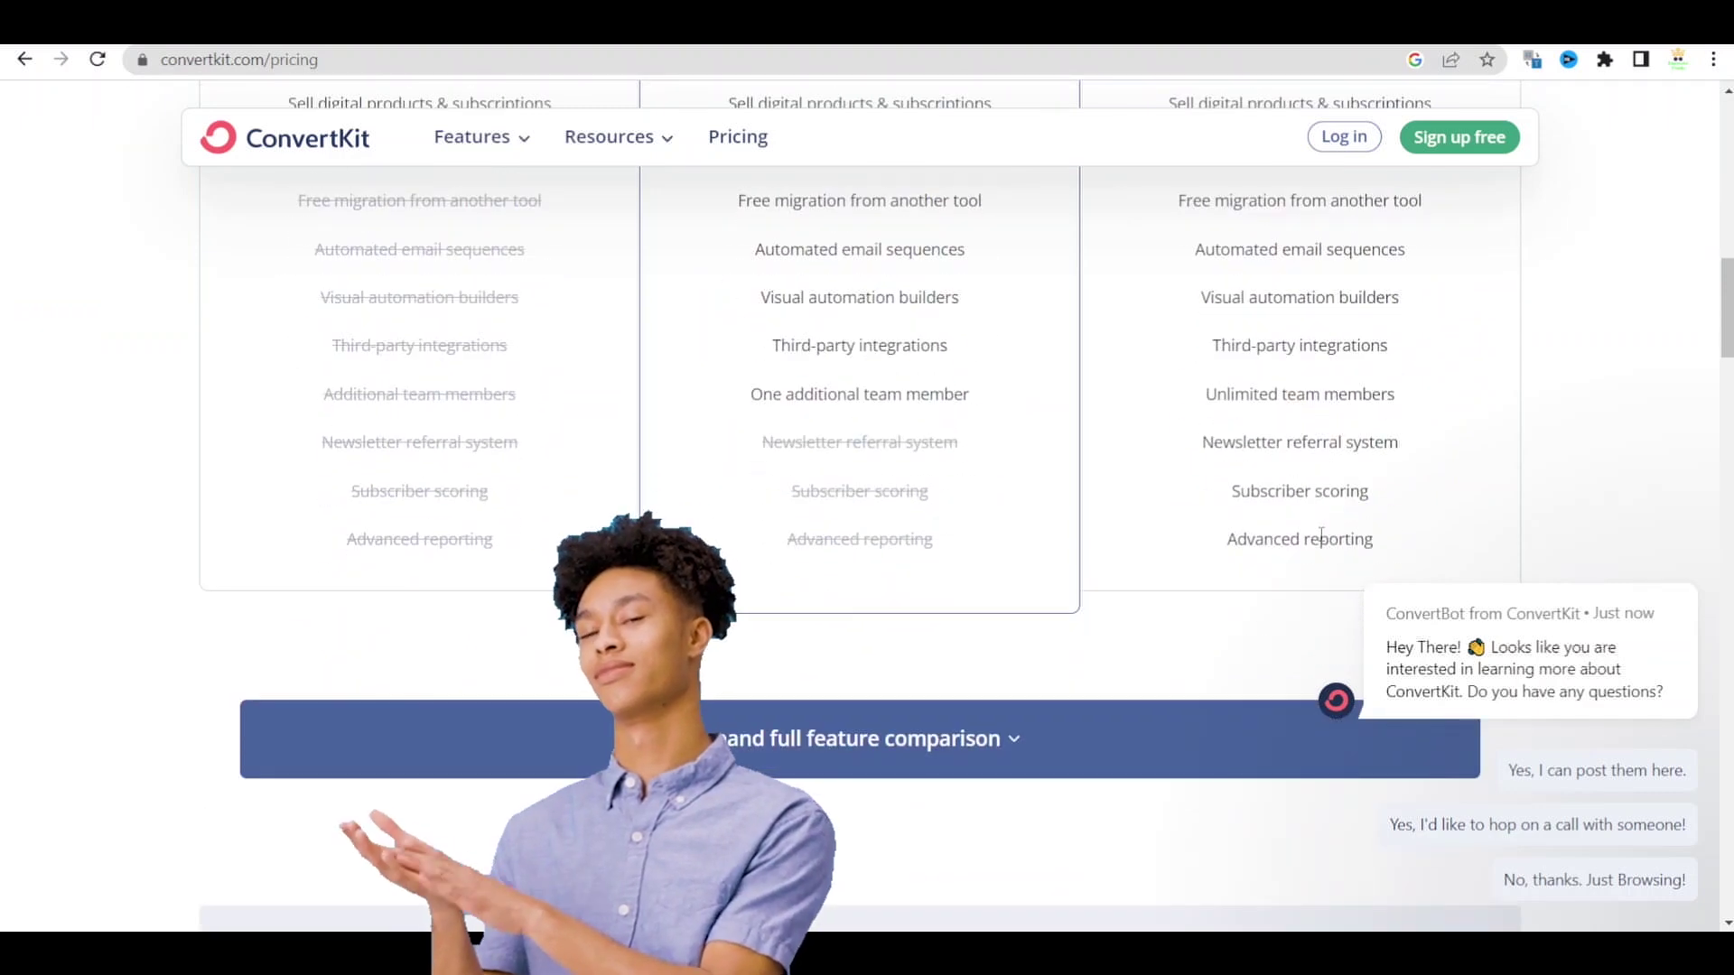
scroll(1163, 531, up, 5)
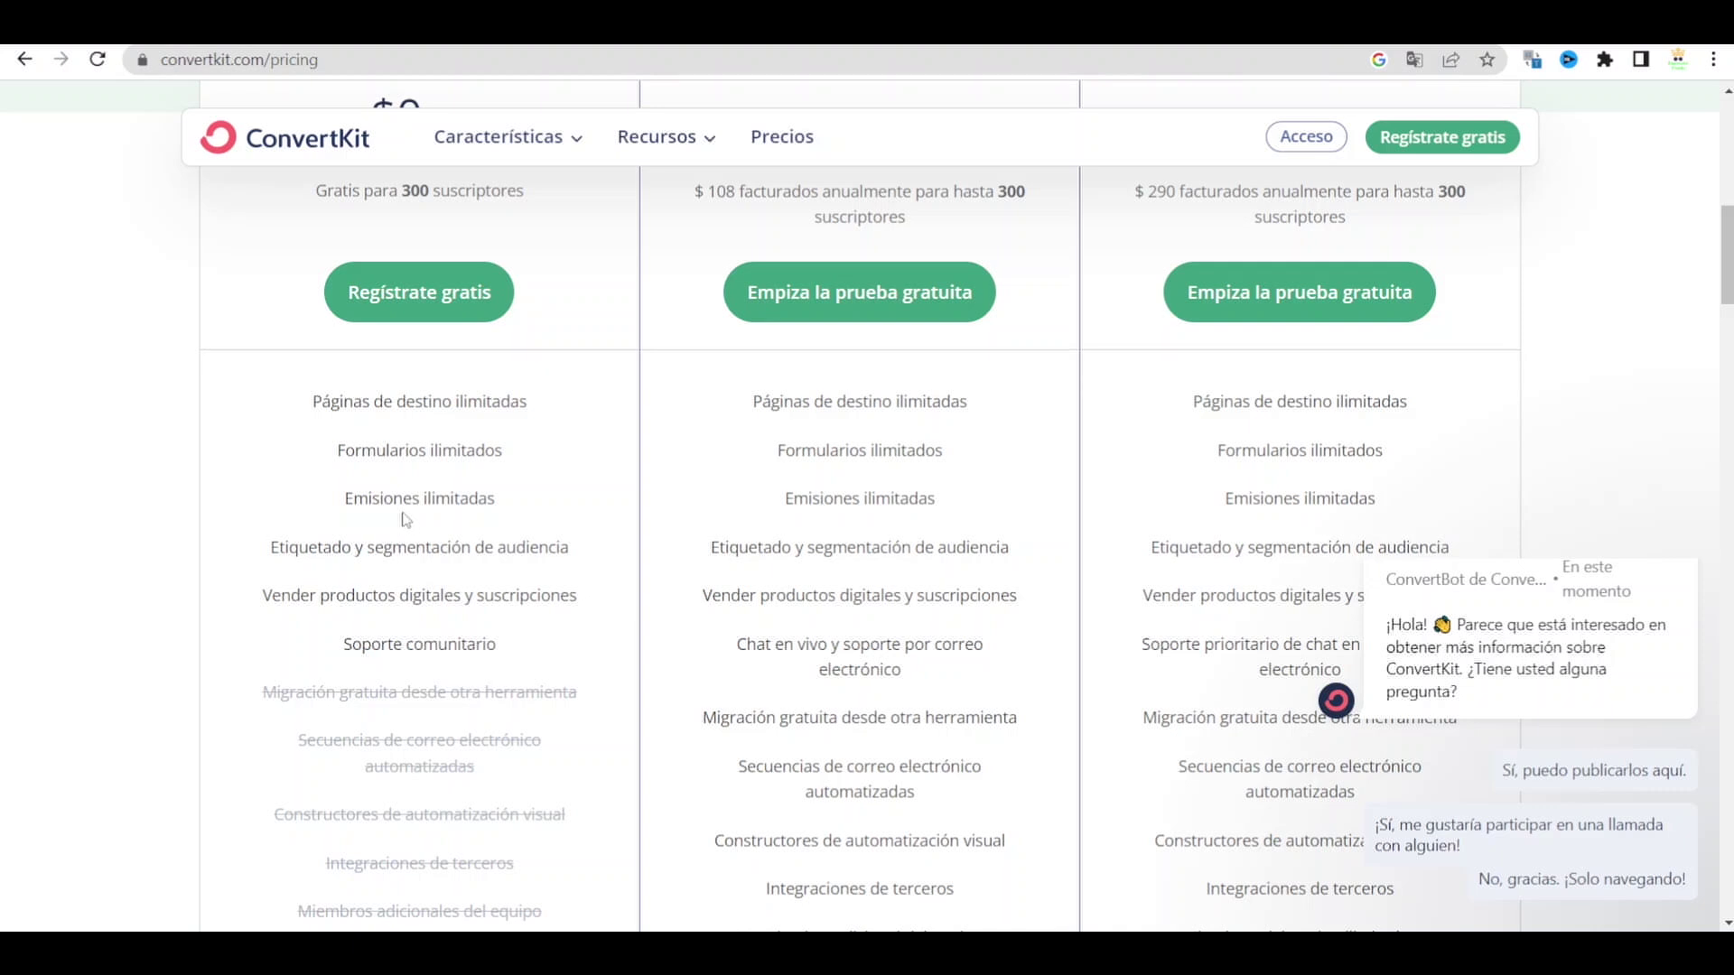
Compare the plan prices with the email subscriber count set to 500k+ and to 235,000
scroll(398, 515, up, 10)
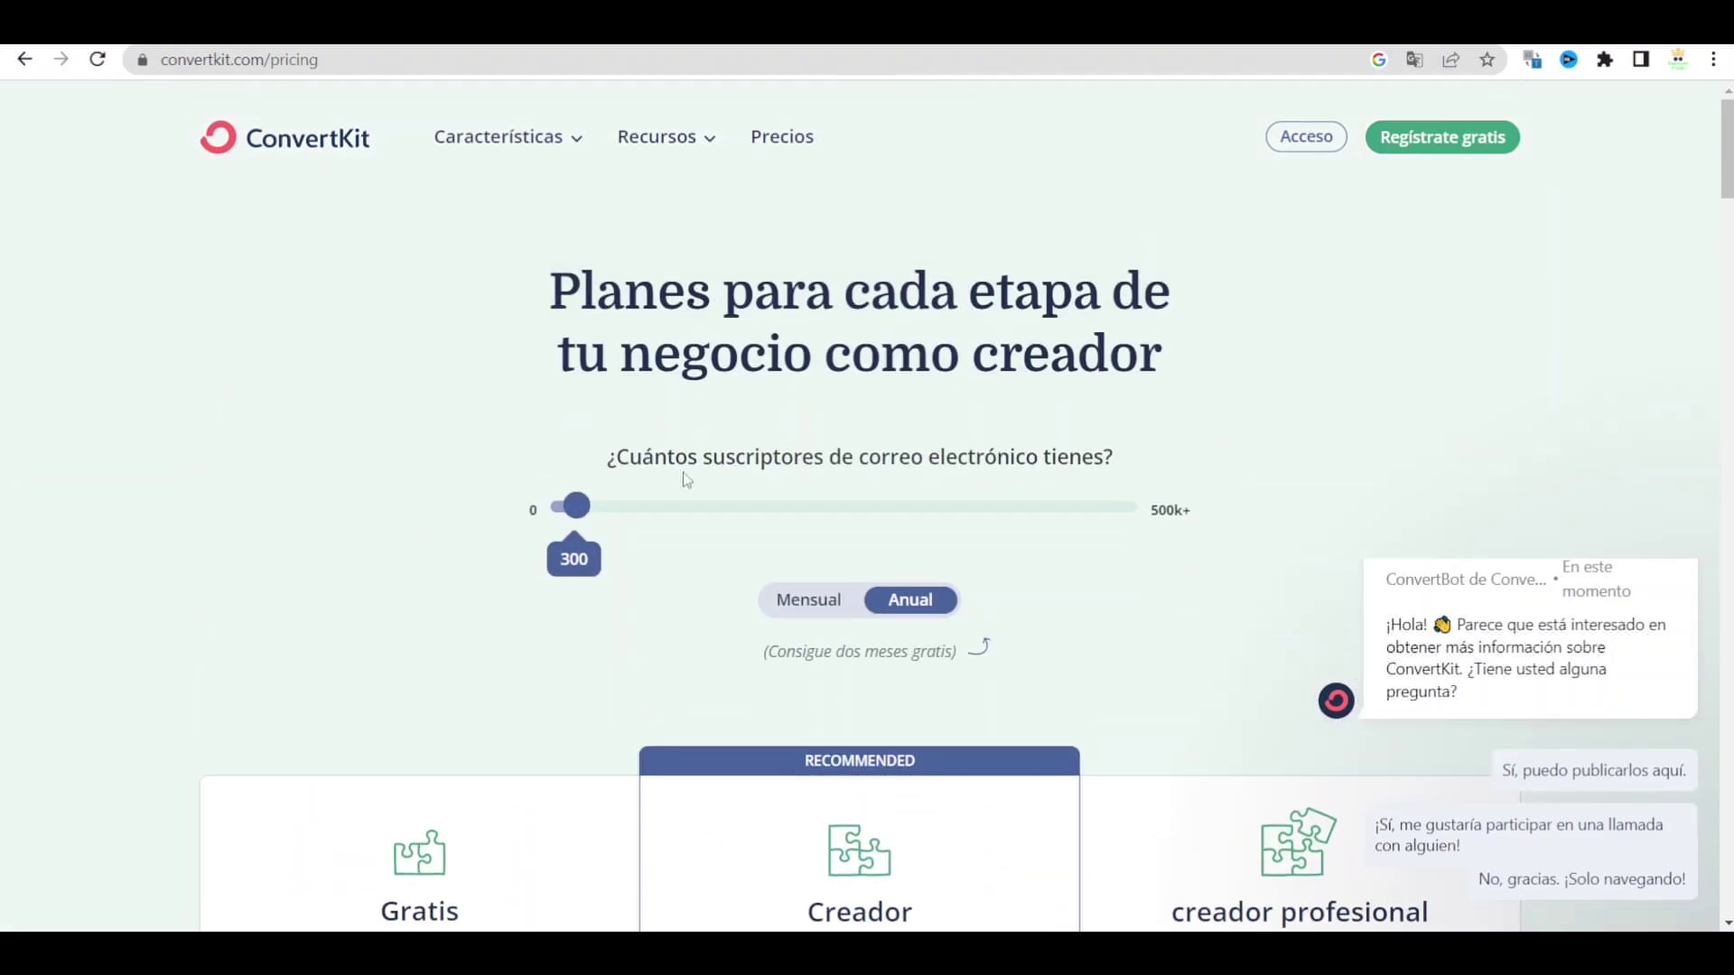
drag(623, 509, 1140, 518)
scroll(1147, 516, down, 5)
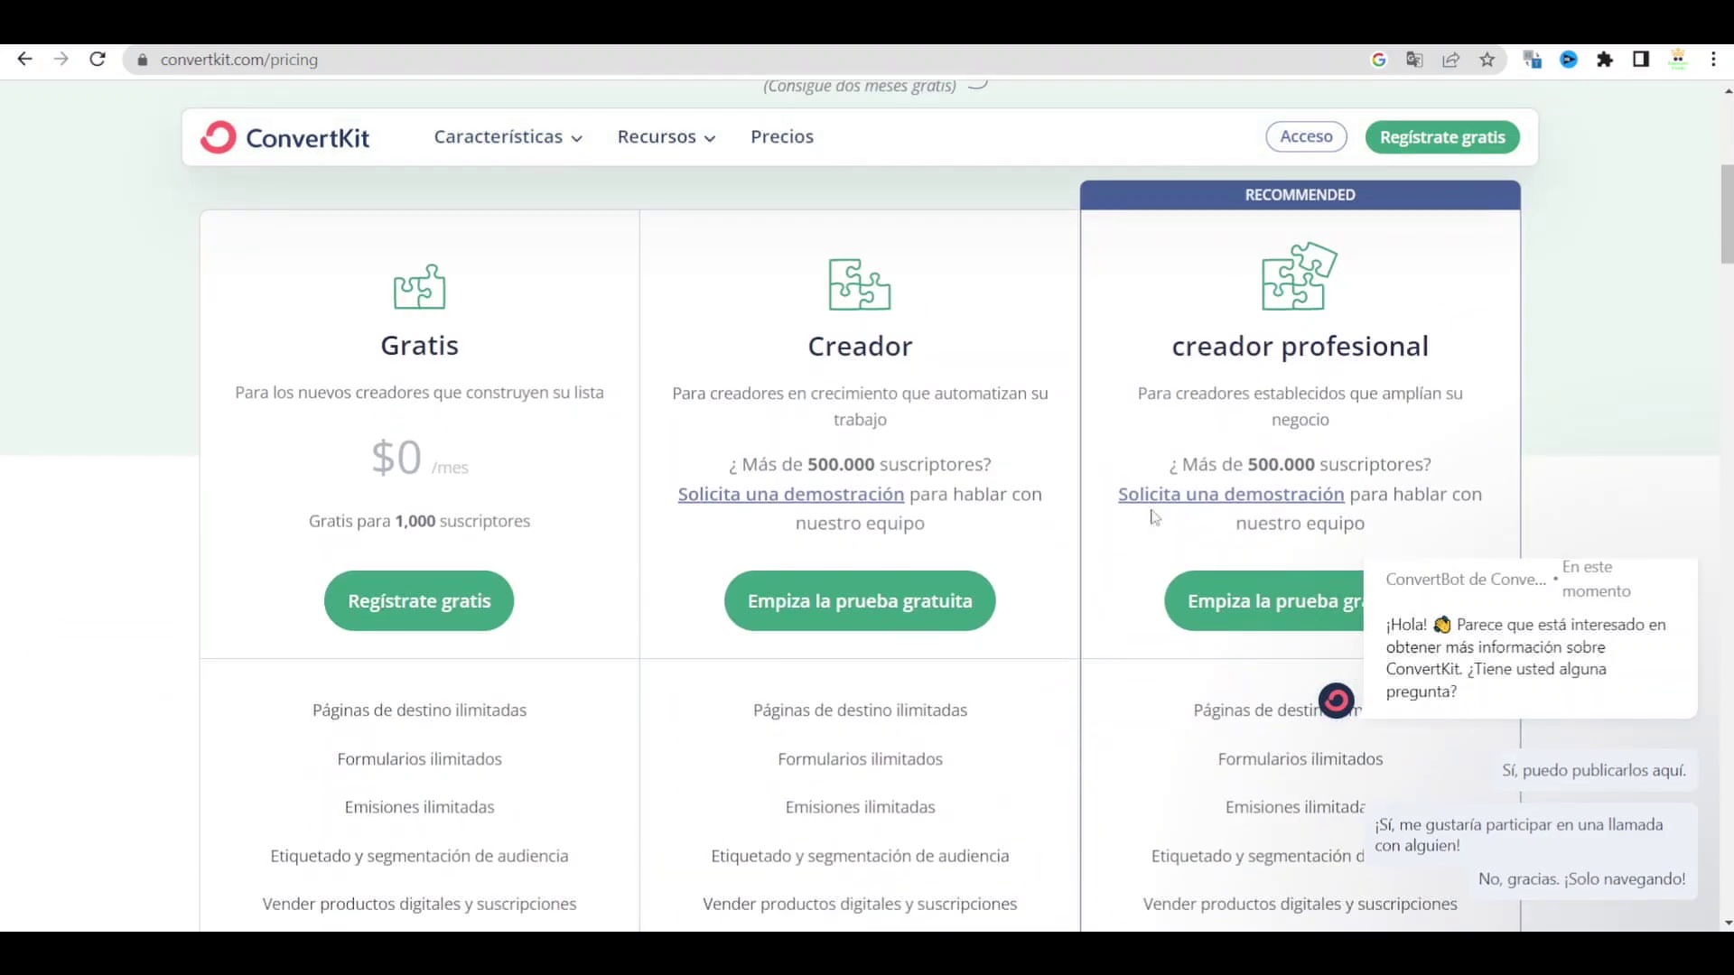
scroll(1151, 517, up, 3)
drag(1123, 392, 860, 391)
scroll(1071, 322, down, 5)
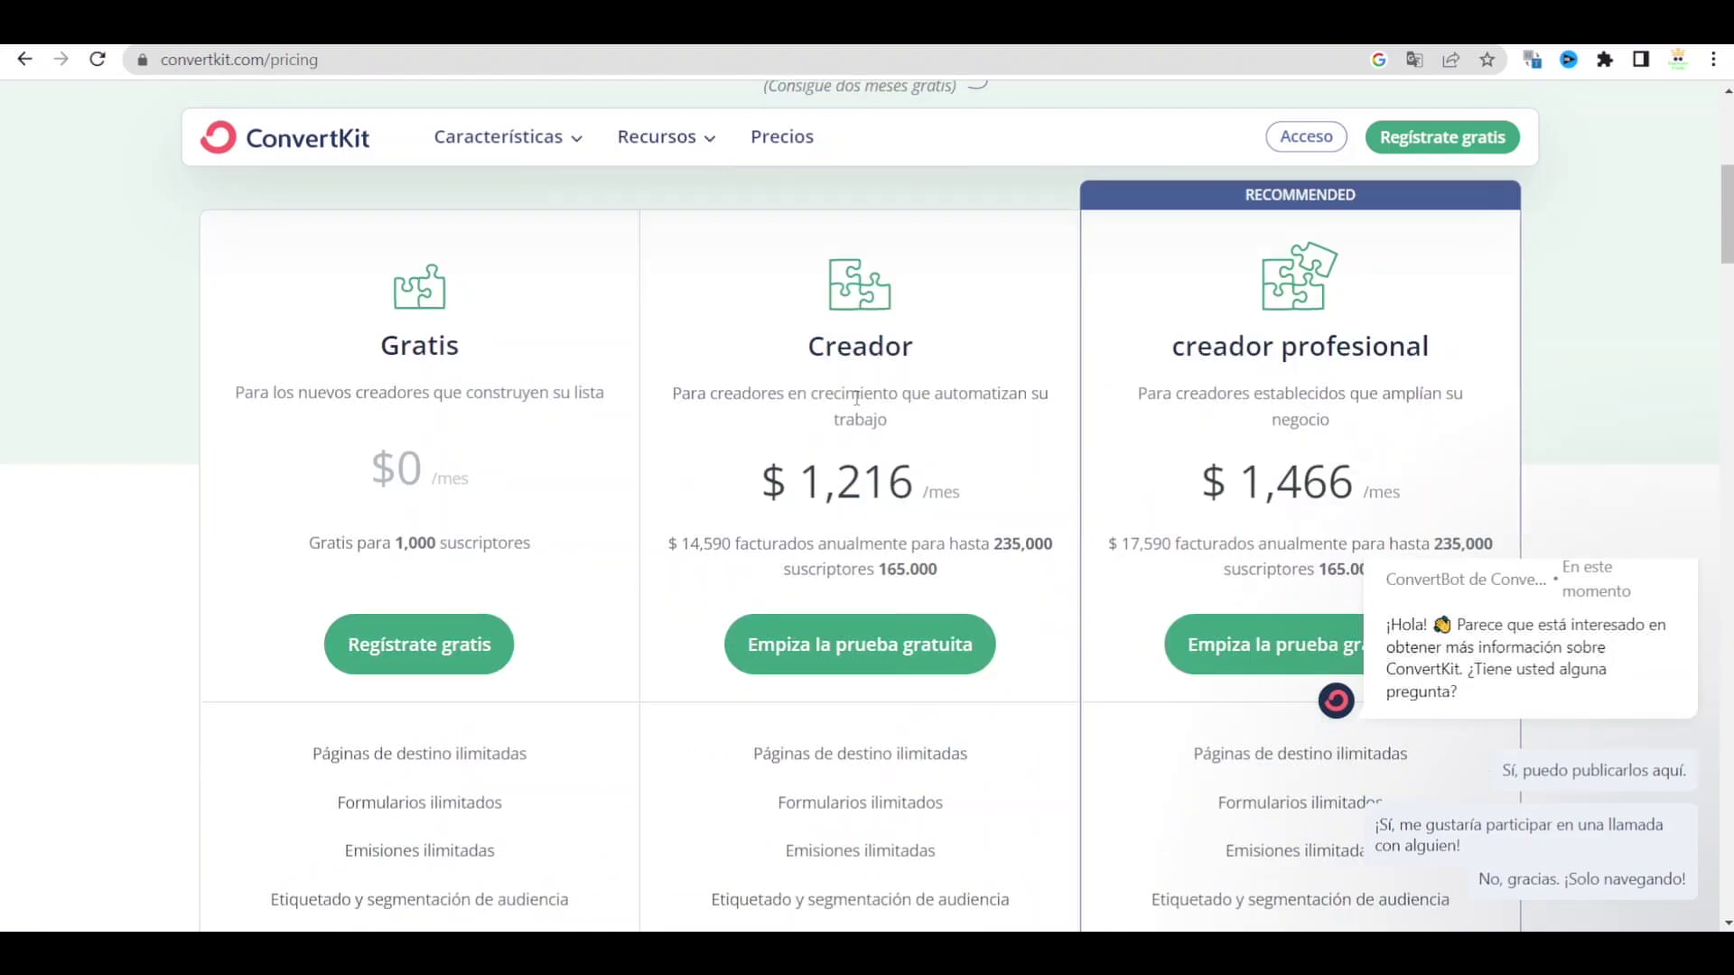
Start the free ConvertKit sign-up from the pricing page
click(1475, 140)
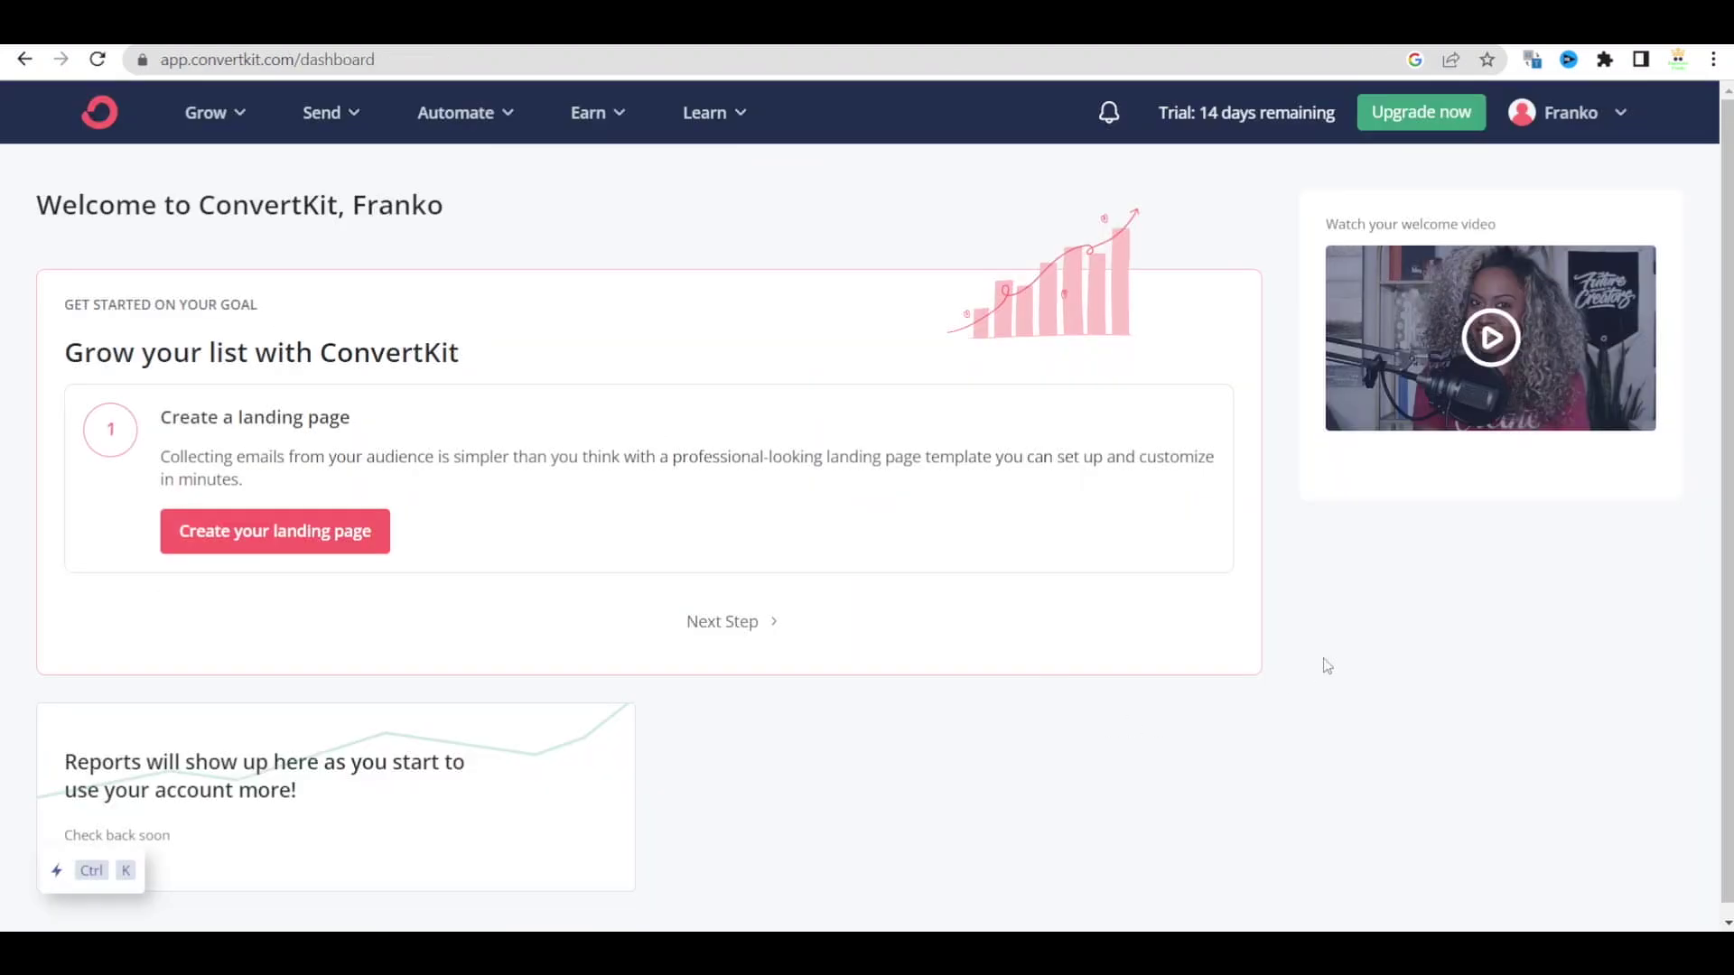
Translate the dashboard into Spanish and open the landing pages and forms section
right_click(1324, 666)
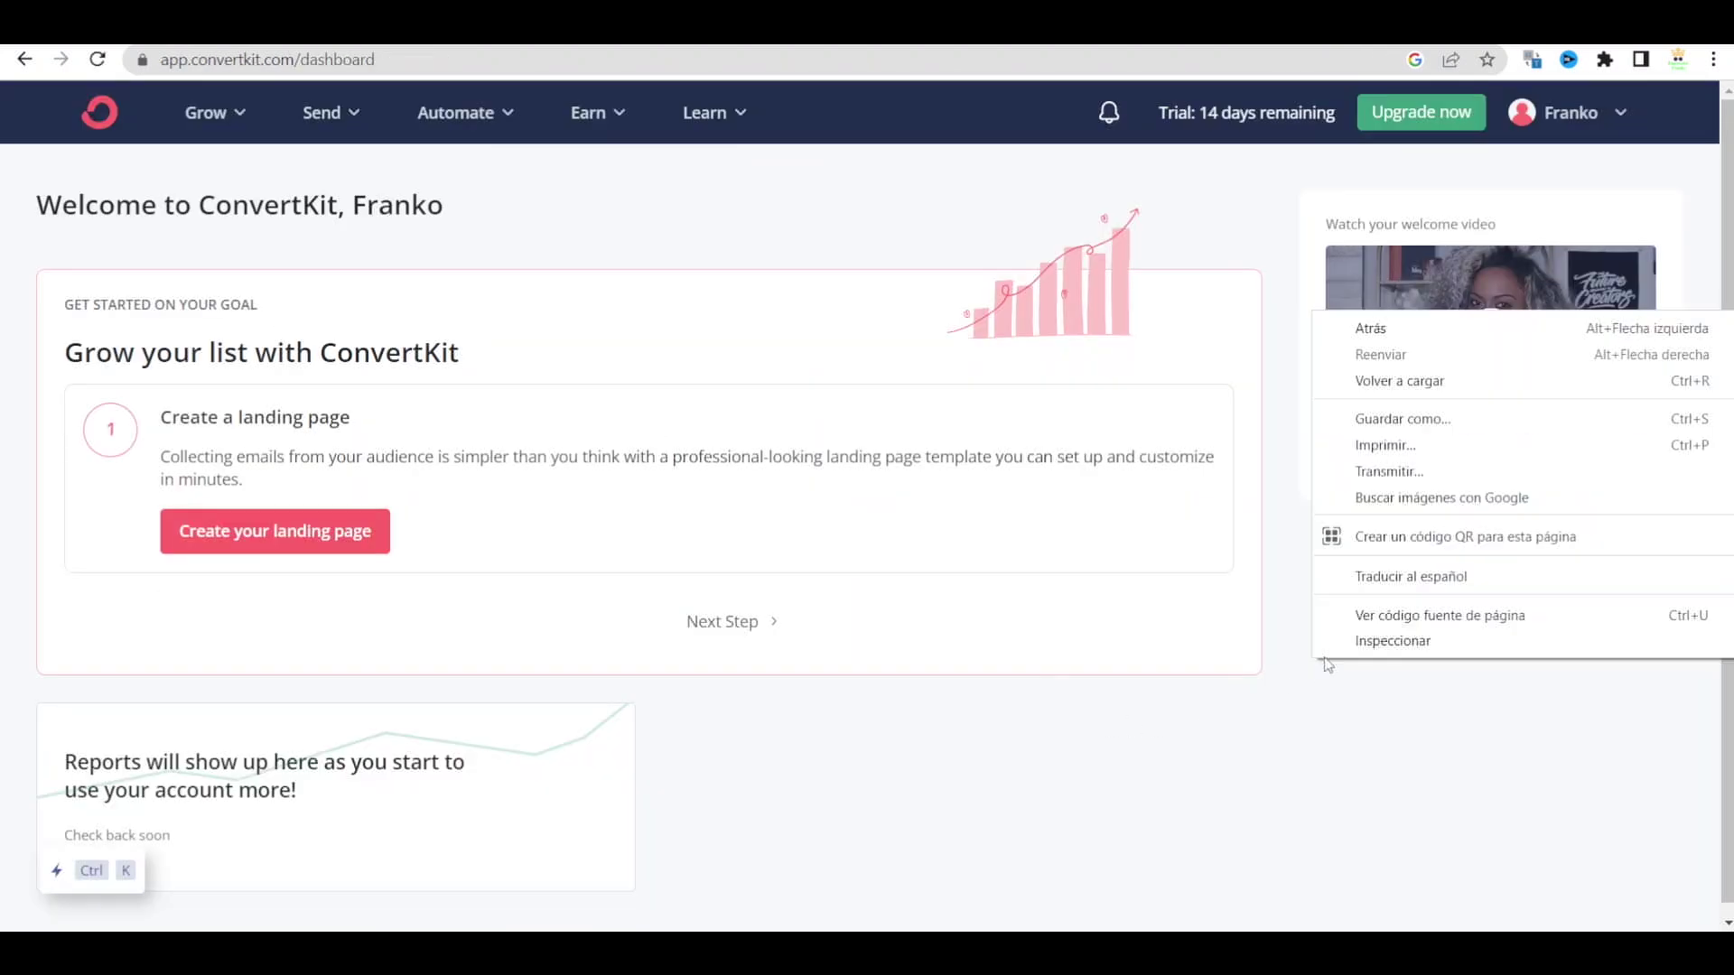
click(1420, 580)
click(242, 116)
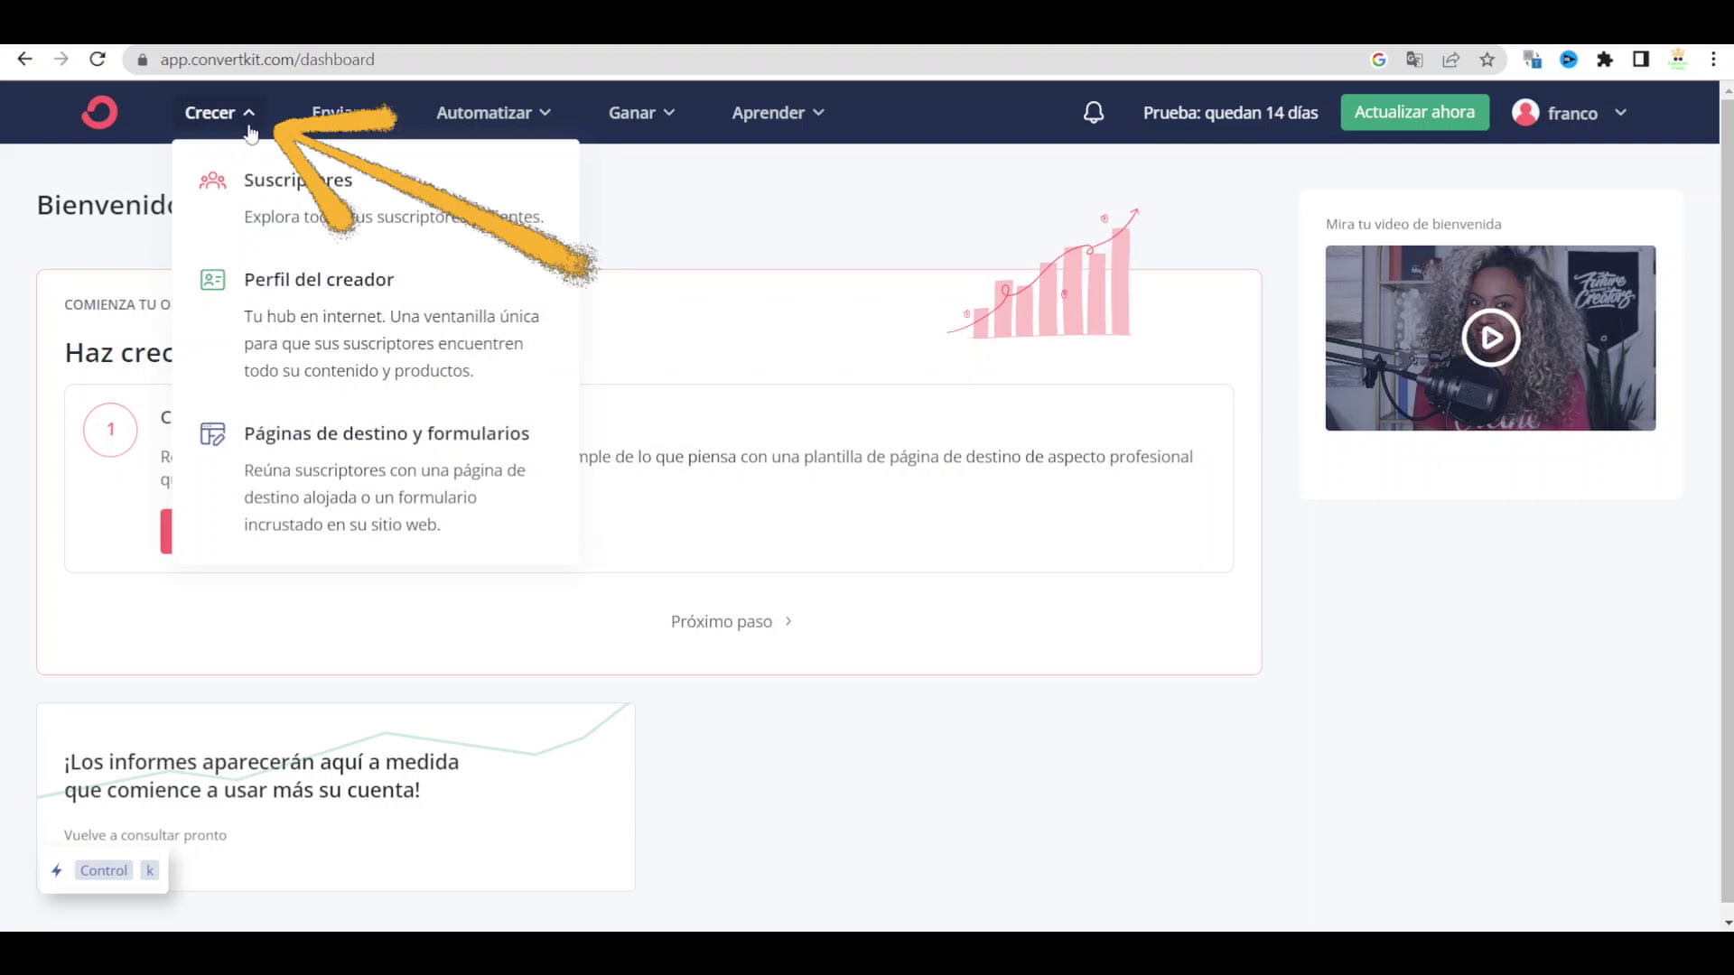
click(297, 464)
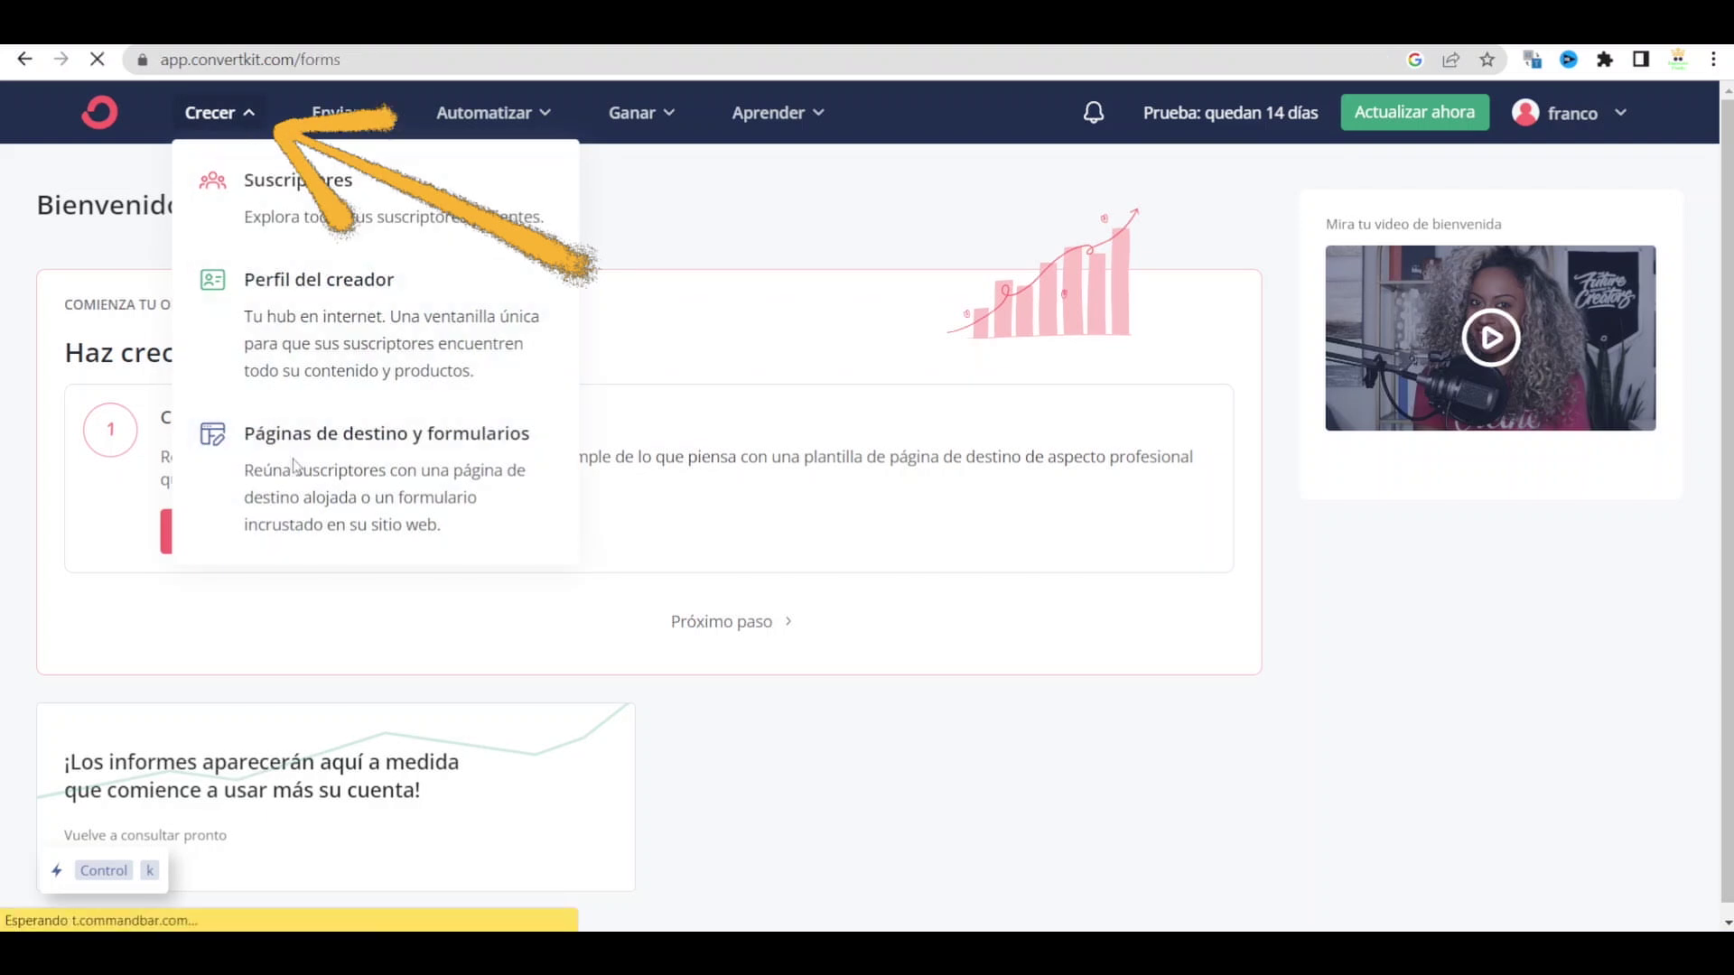
Translate the landing pages and forms overview into Spanish and start creating a landing page
right_click(1286, 644)
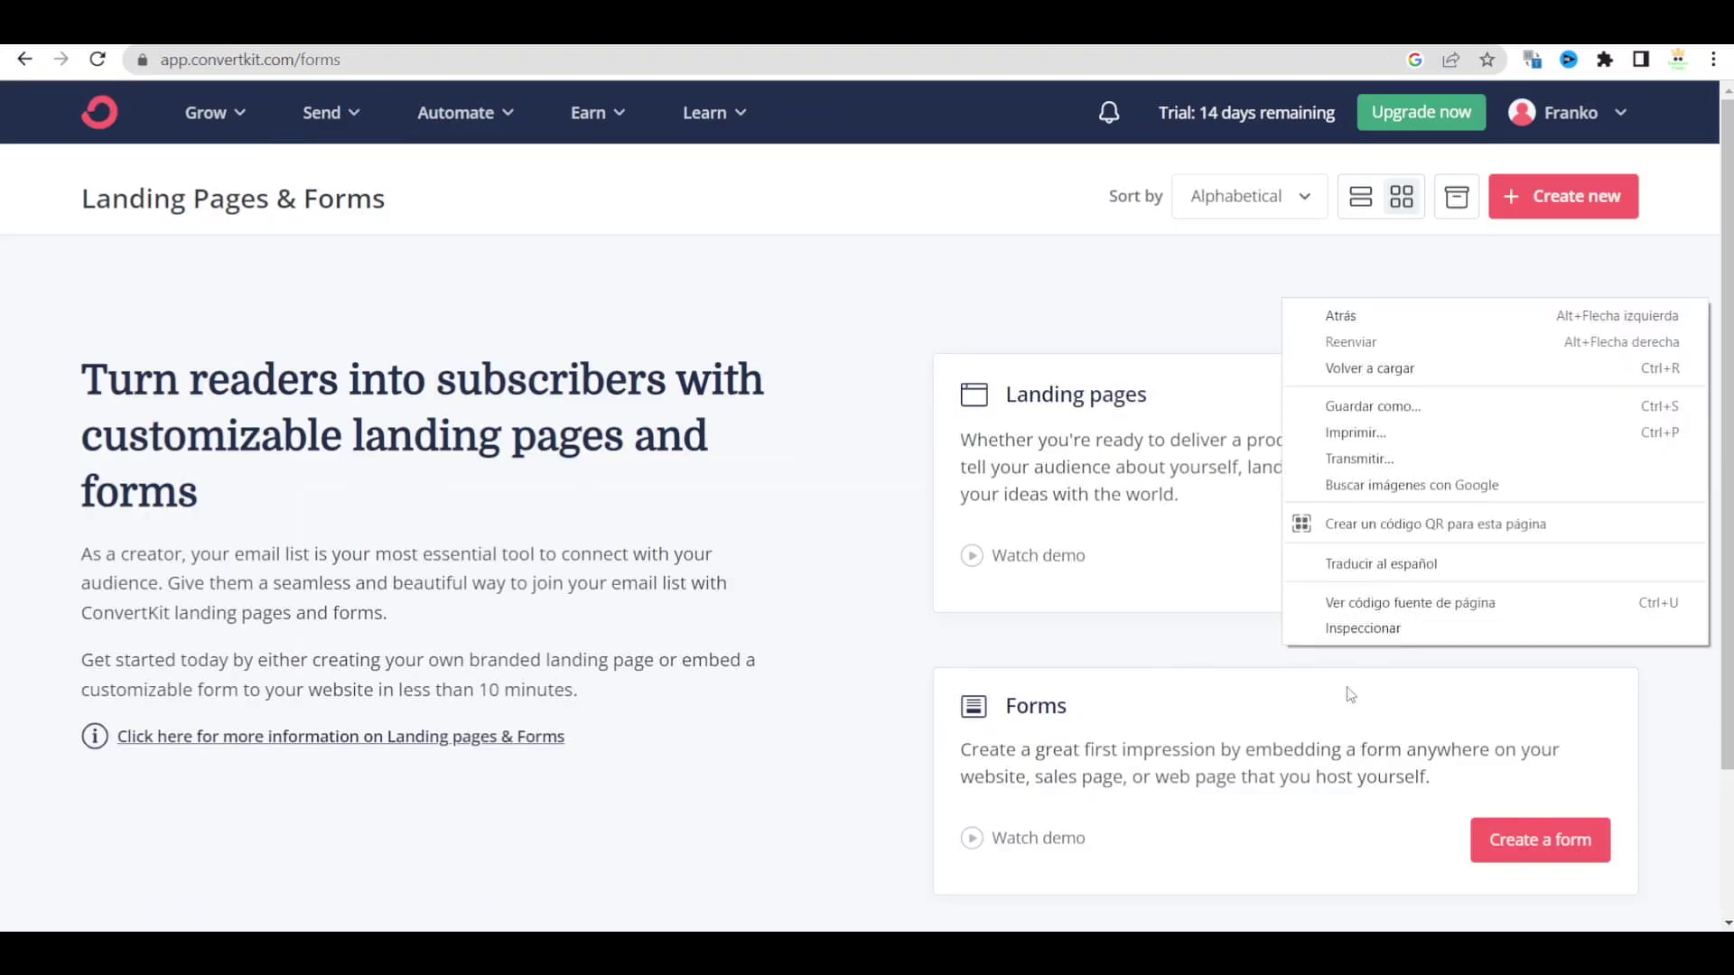
click(1400, 564)
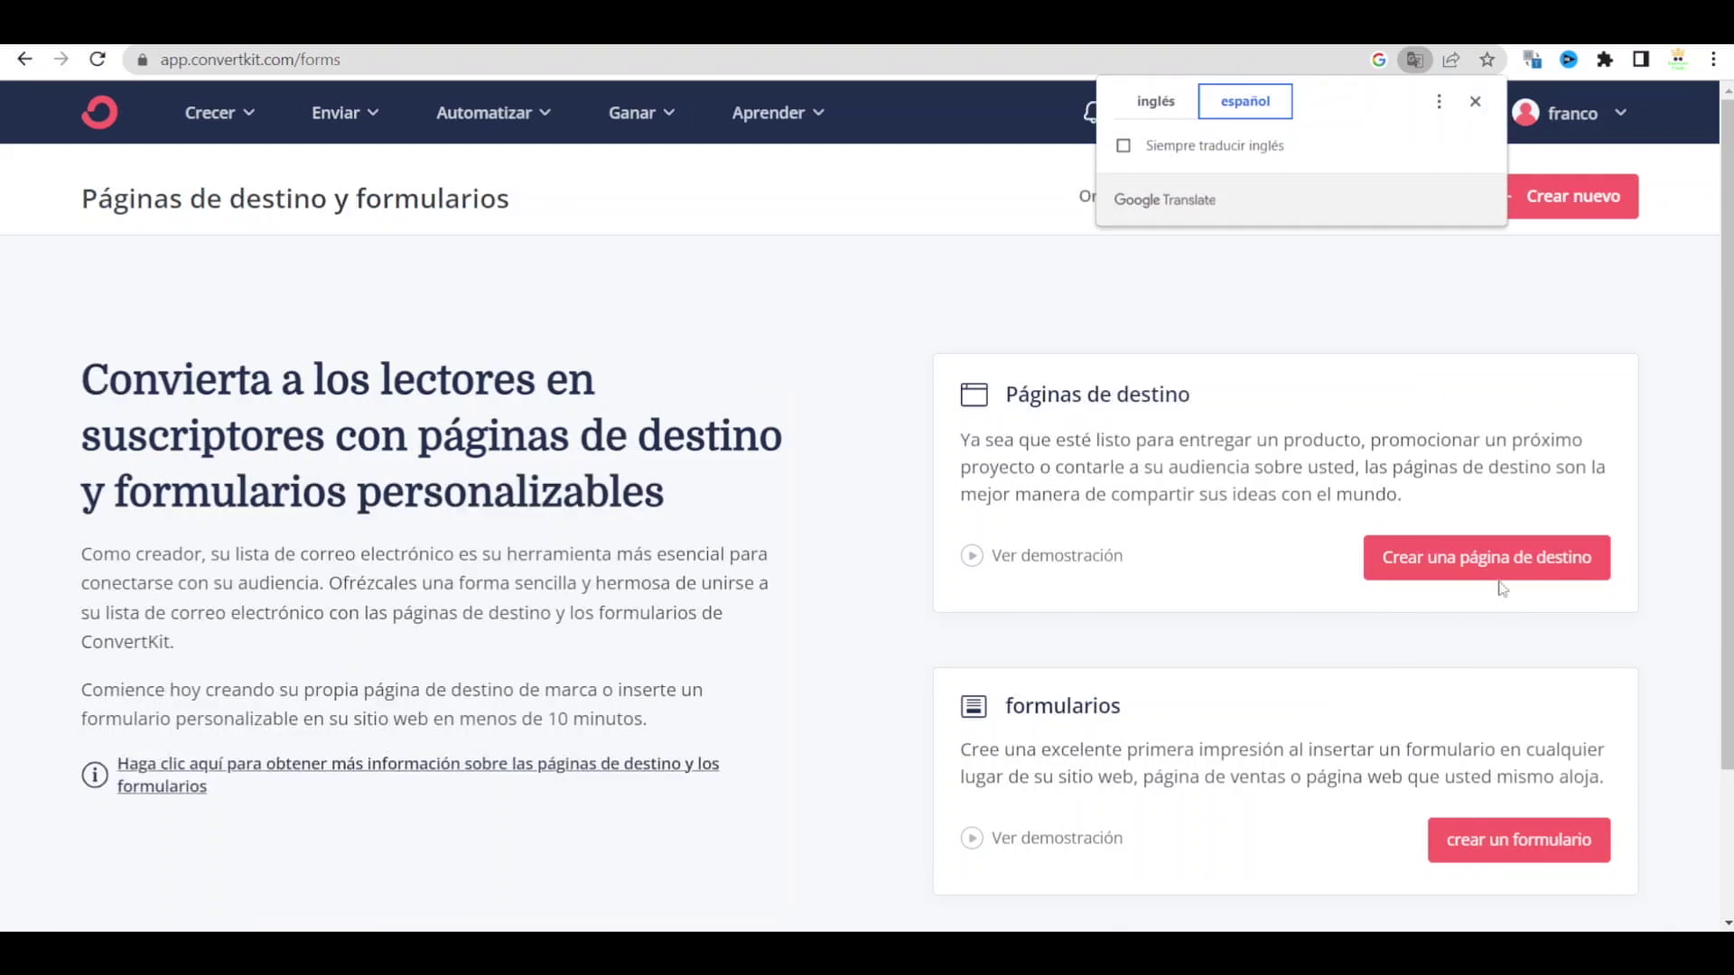
click(1499, 577)
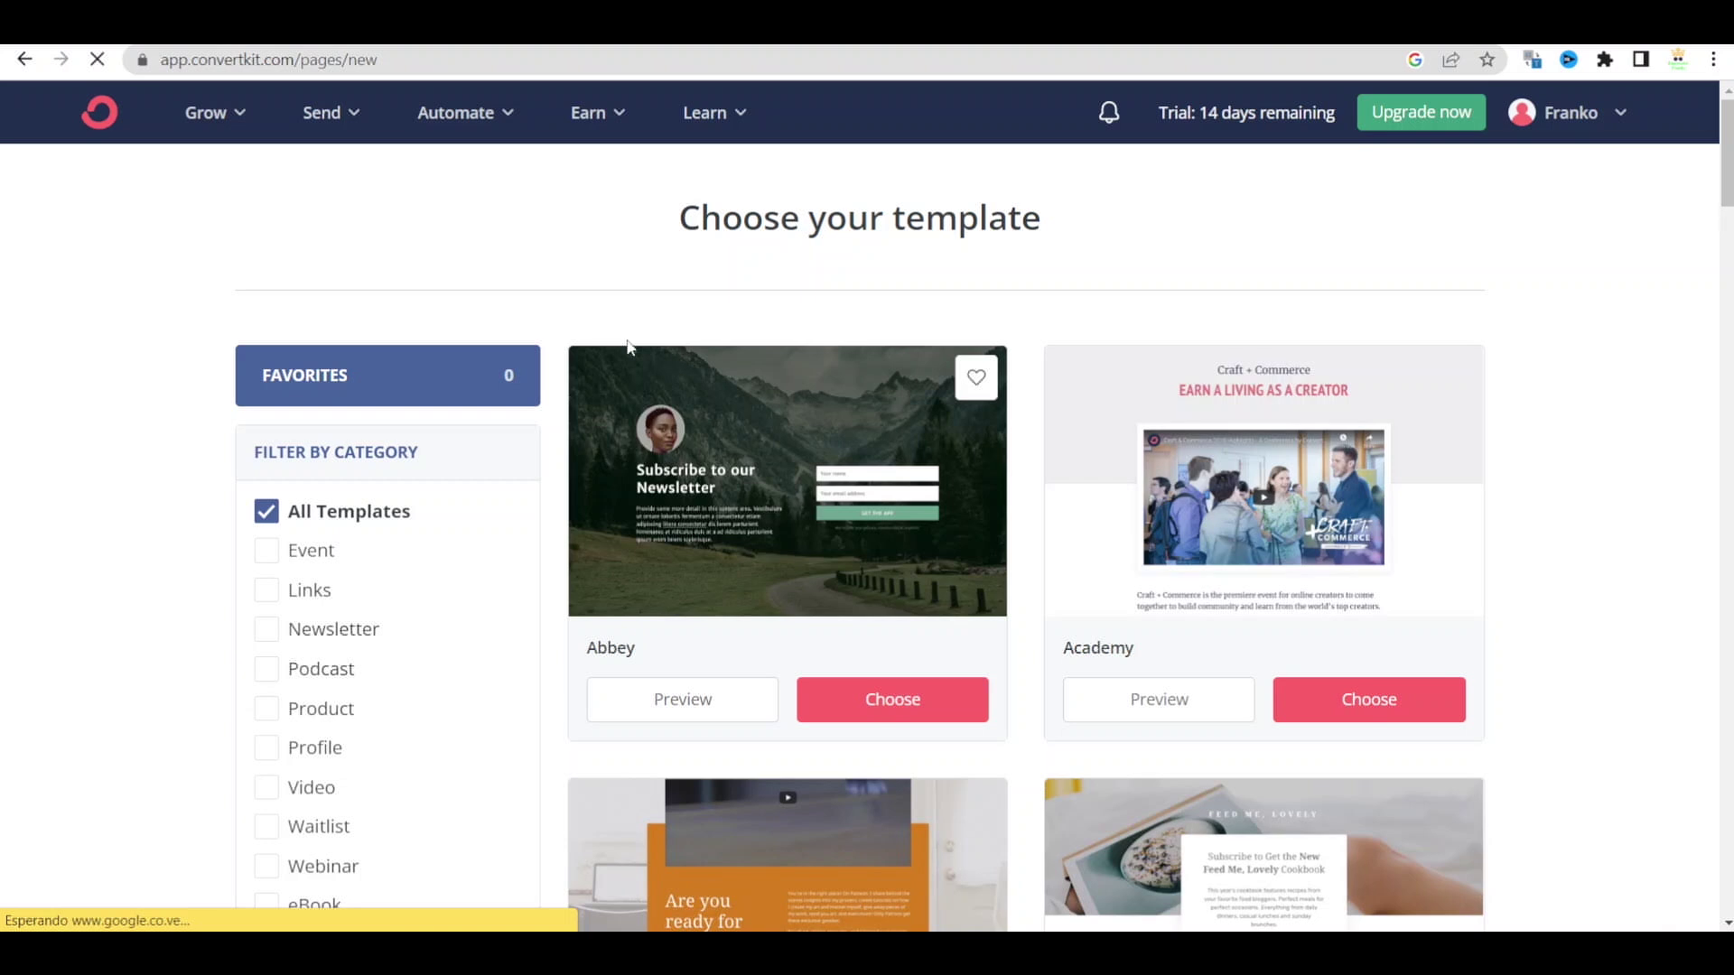
Browse the landing page templates and choose the Centennial (Centenario) template
scroll(728, 457, down, 20)
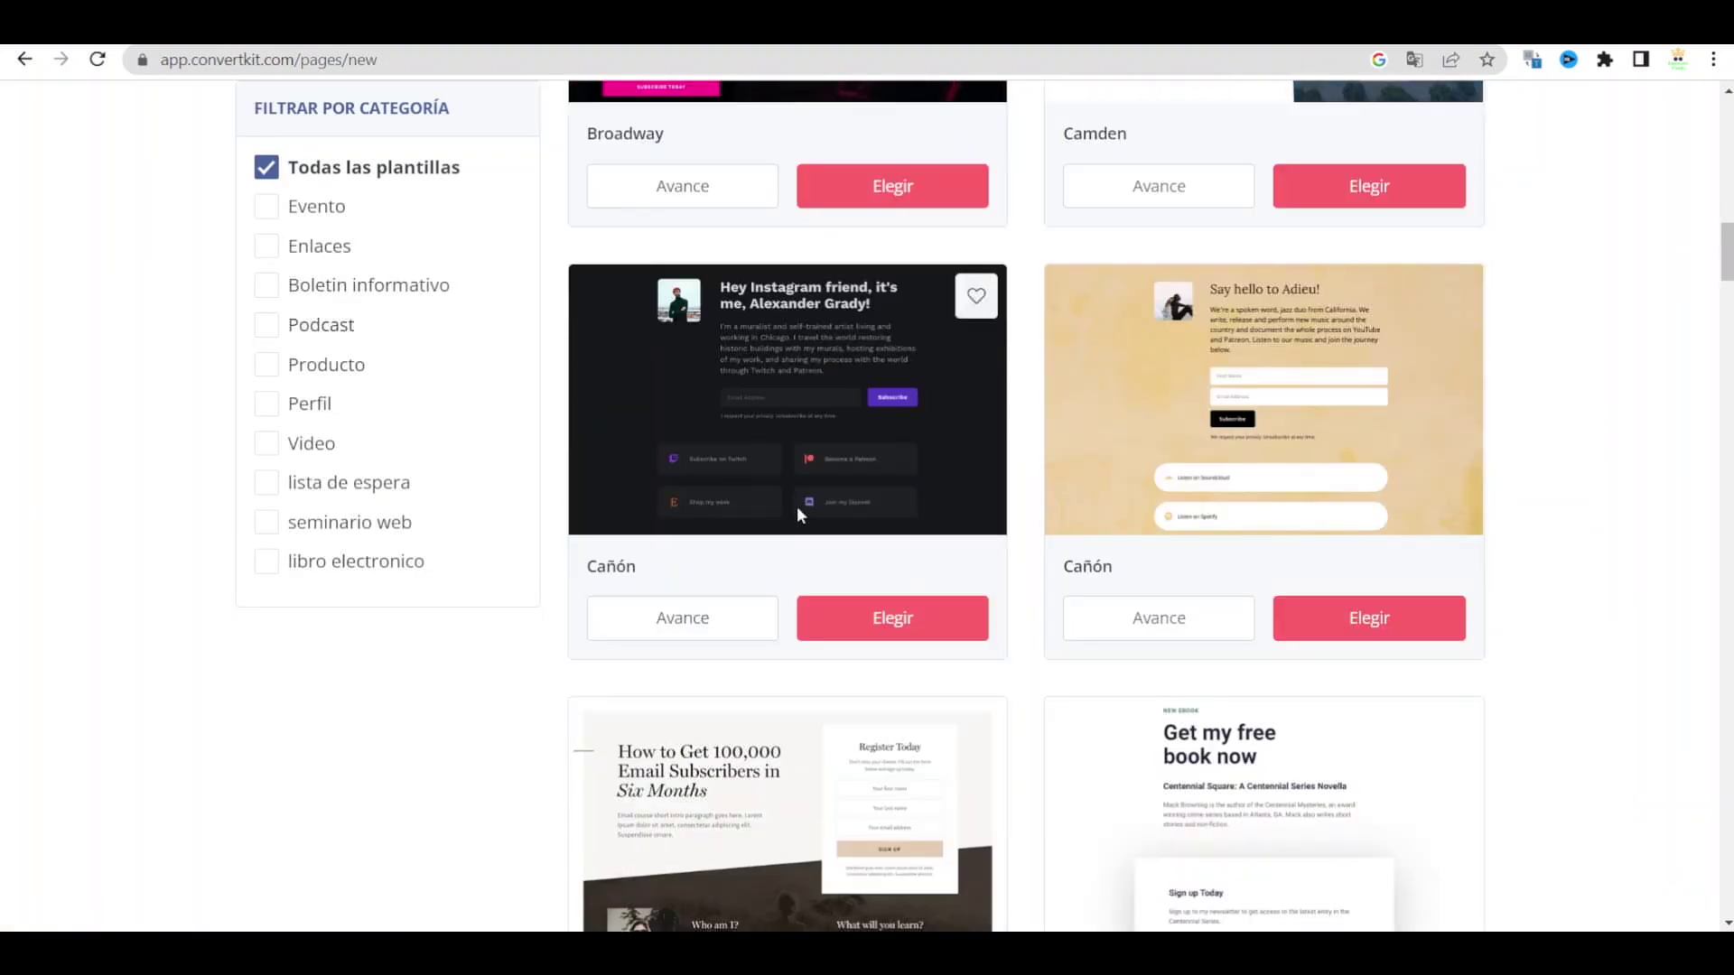
scroll(804, 511, down, 4)
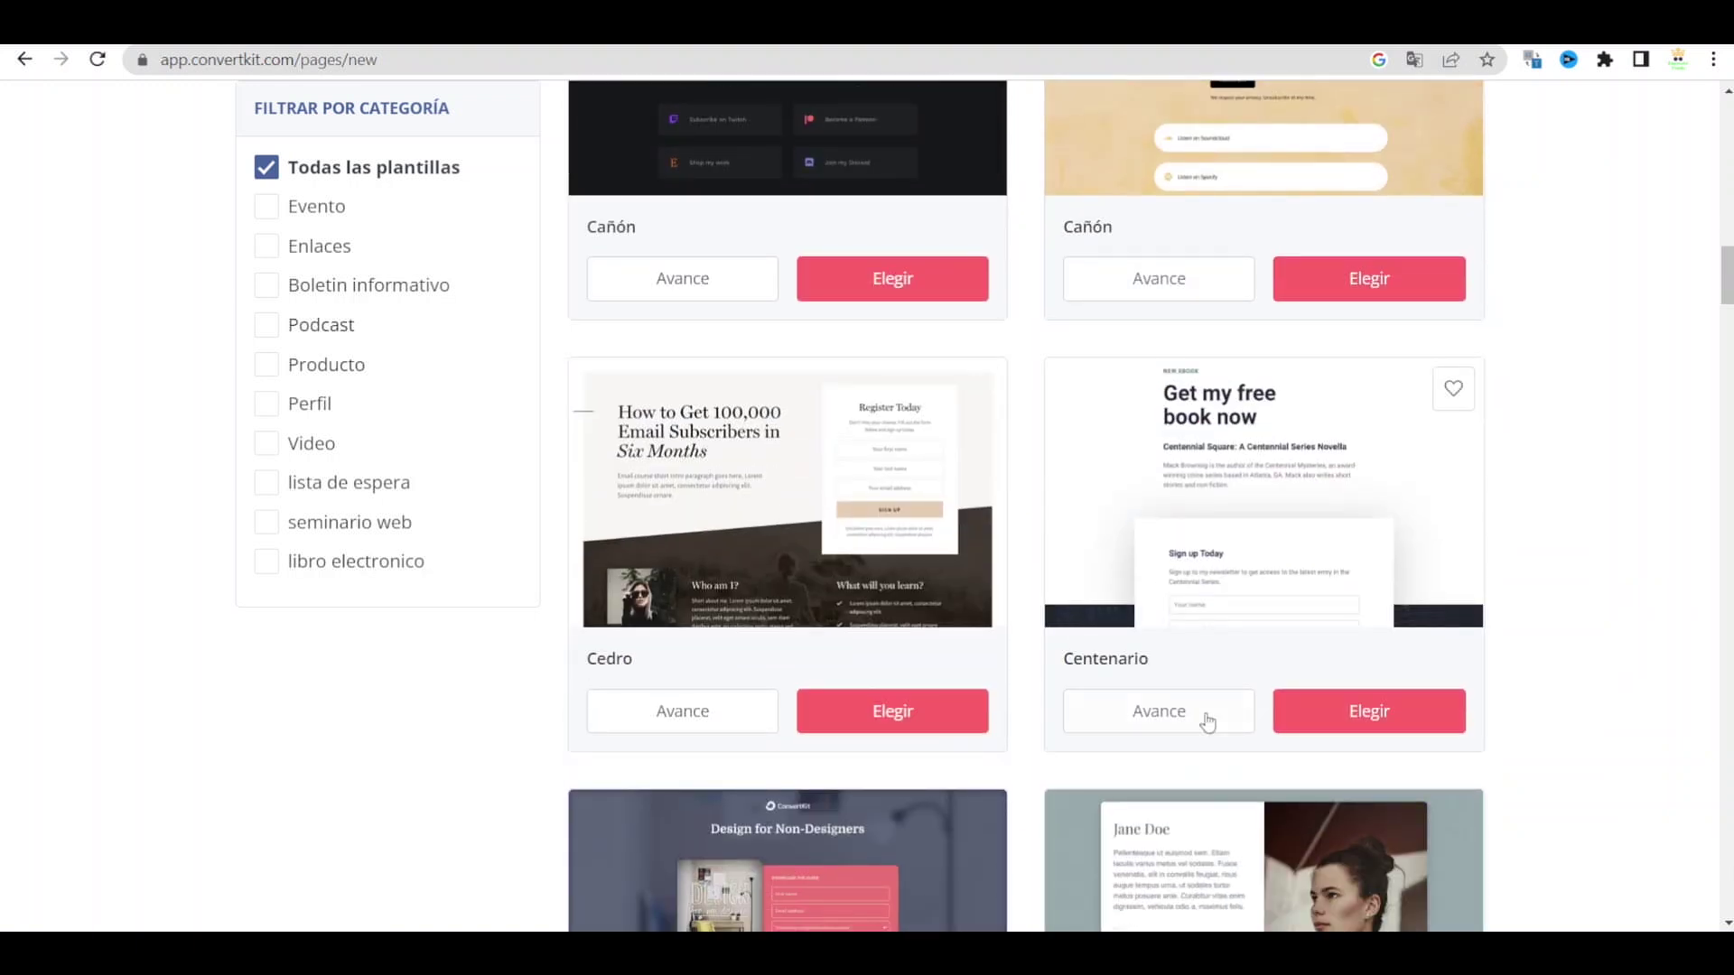
click(1325, 730)
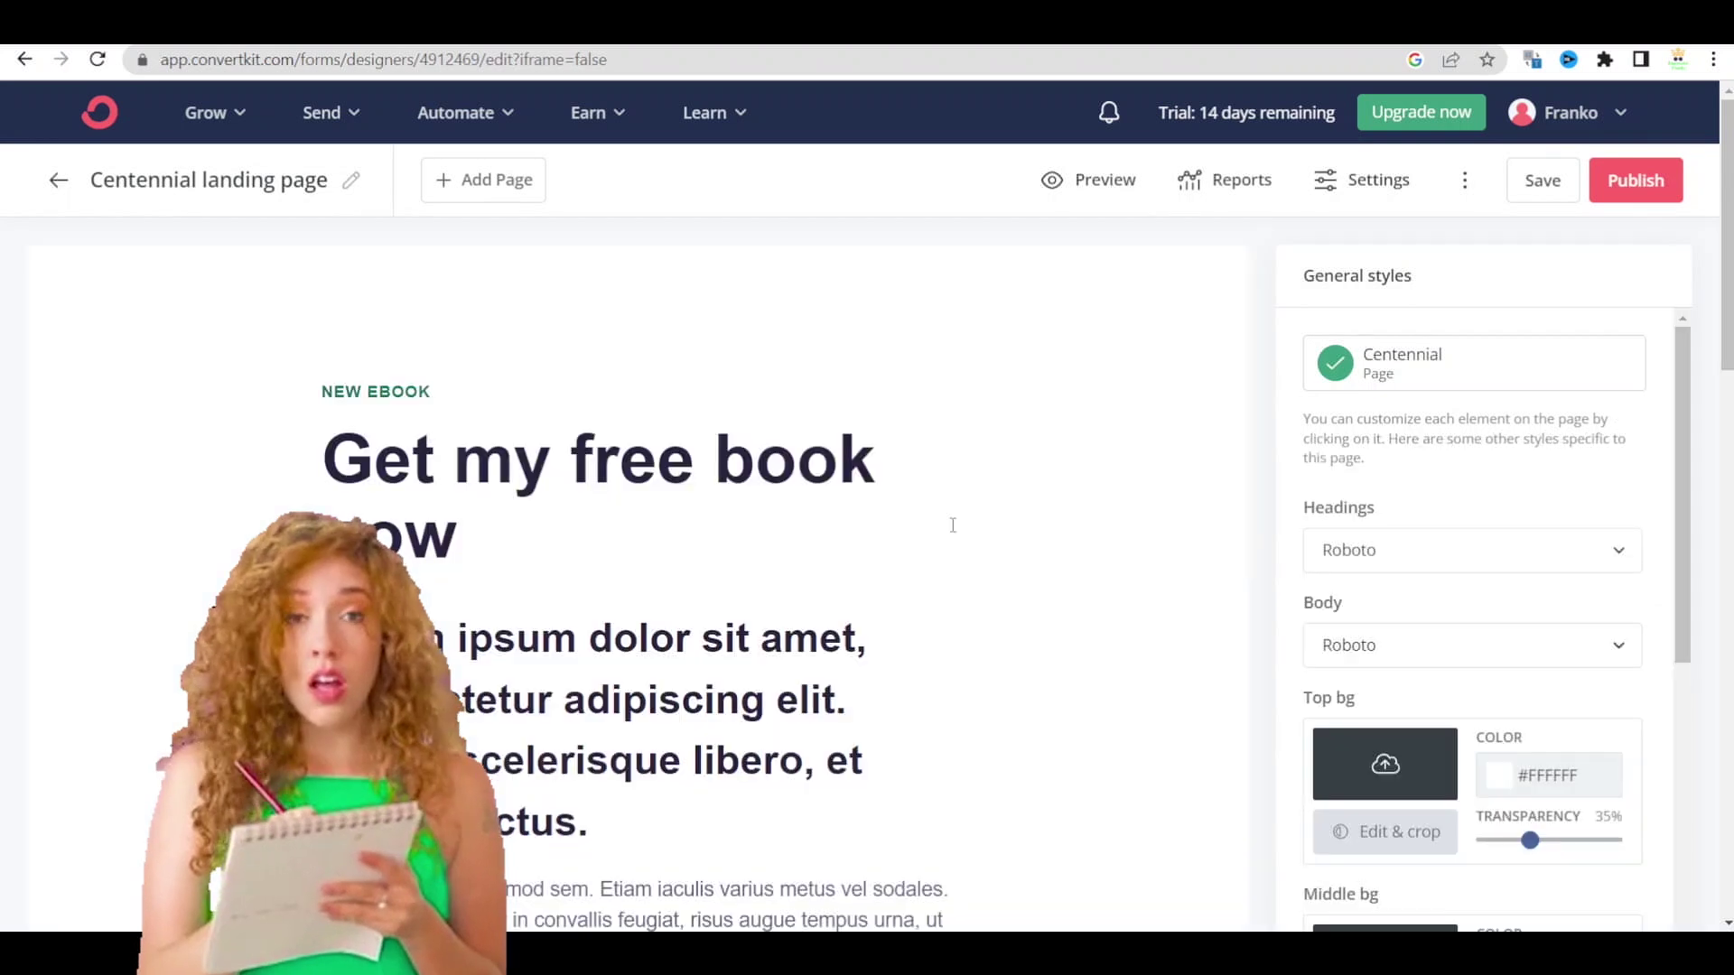
Replace the landing page headline with the Google Translate text "Get a free book on how to earn $1,000 a day"
scroll(953, 526, down, 3)
scroll(953, 525, down, 2)
scroll(950, 524, up, 4)
key(ctrl+Tab)
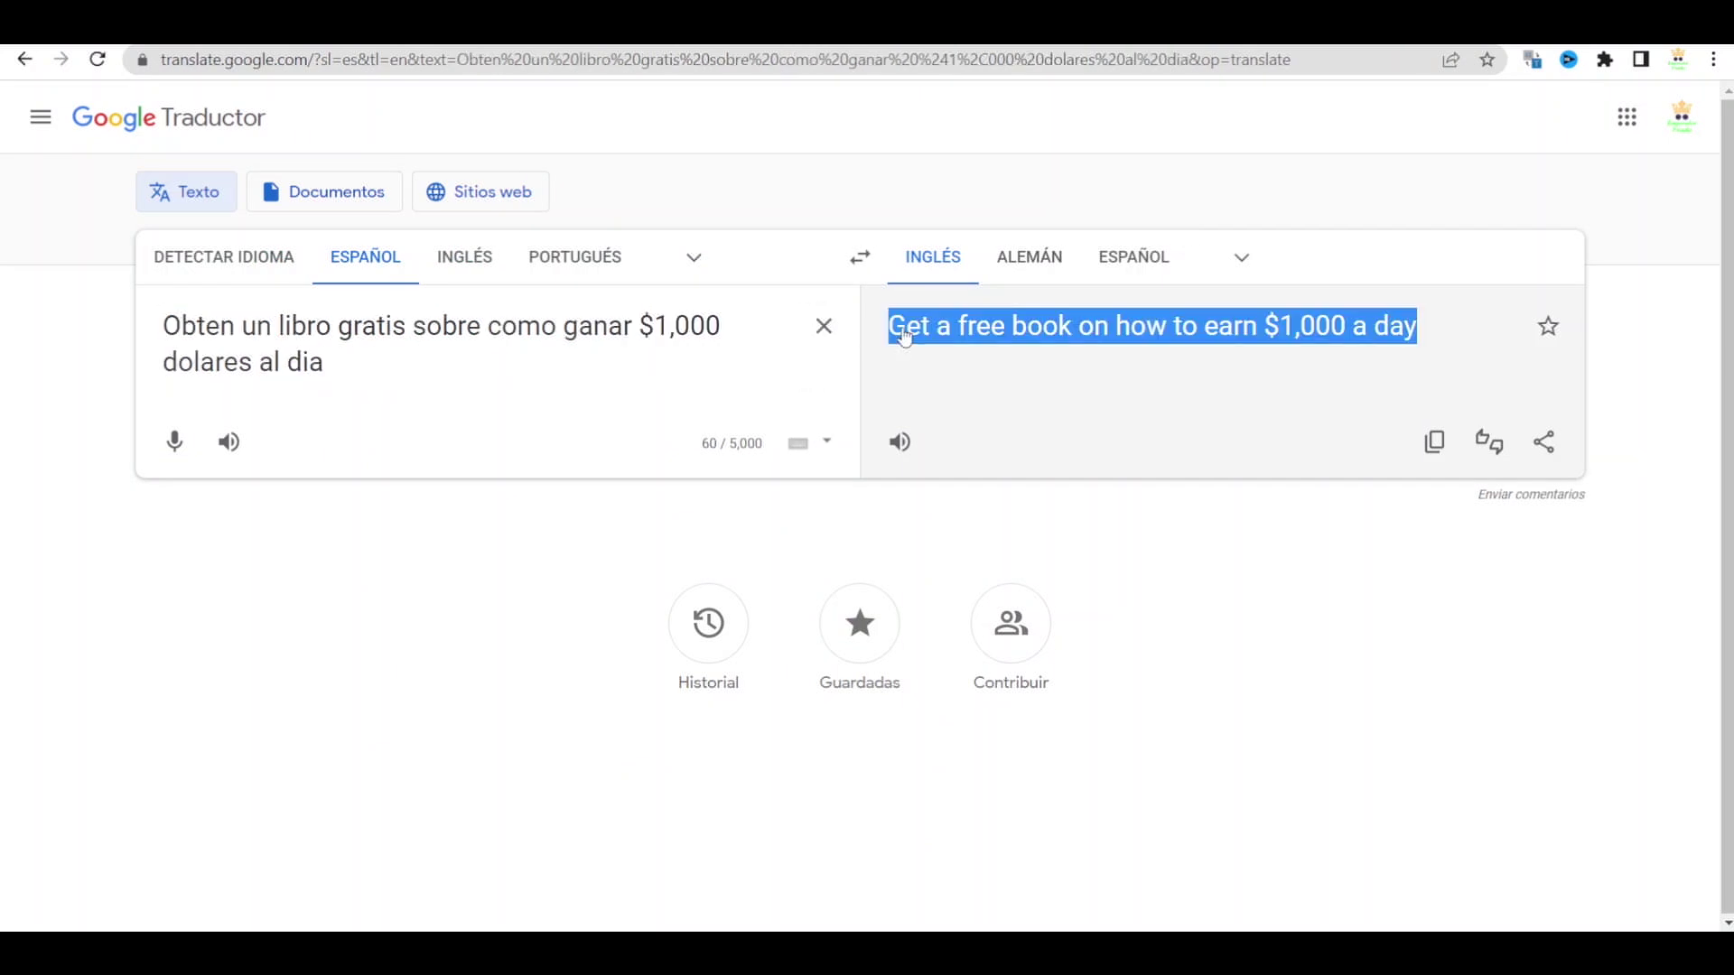
click(938, 161)
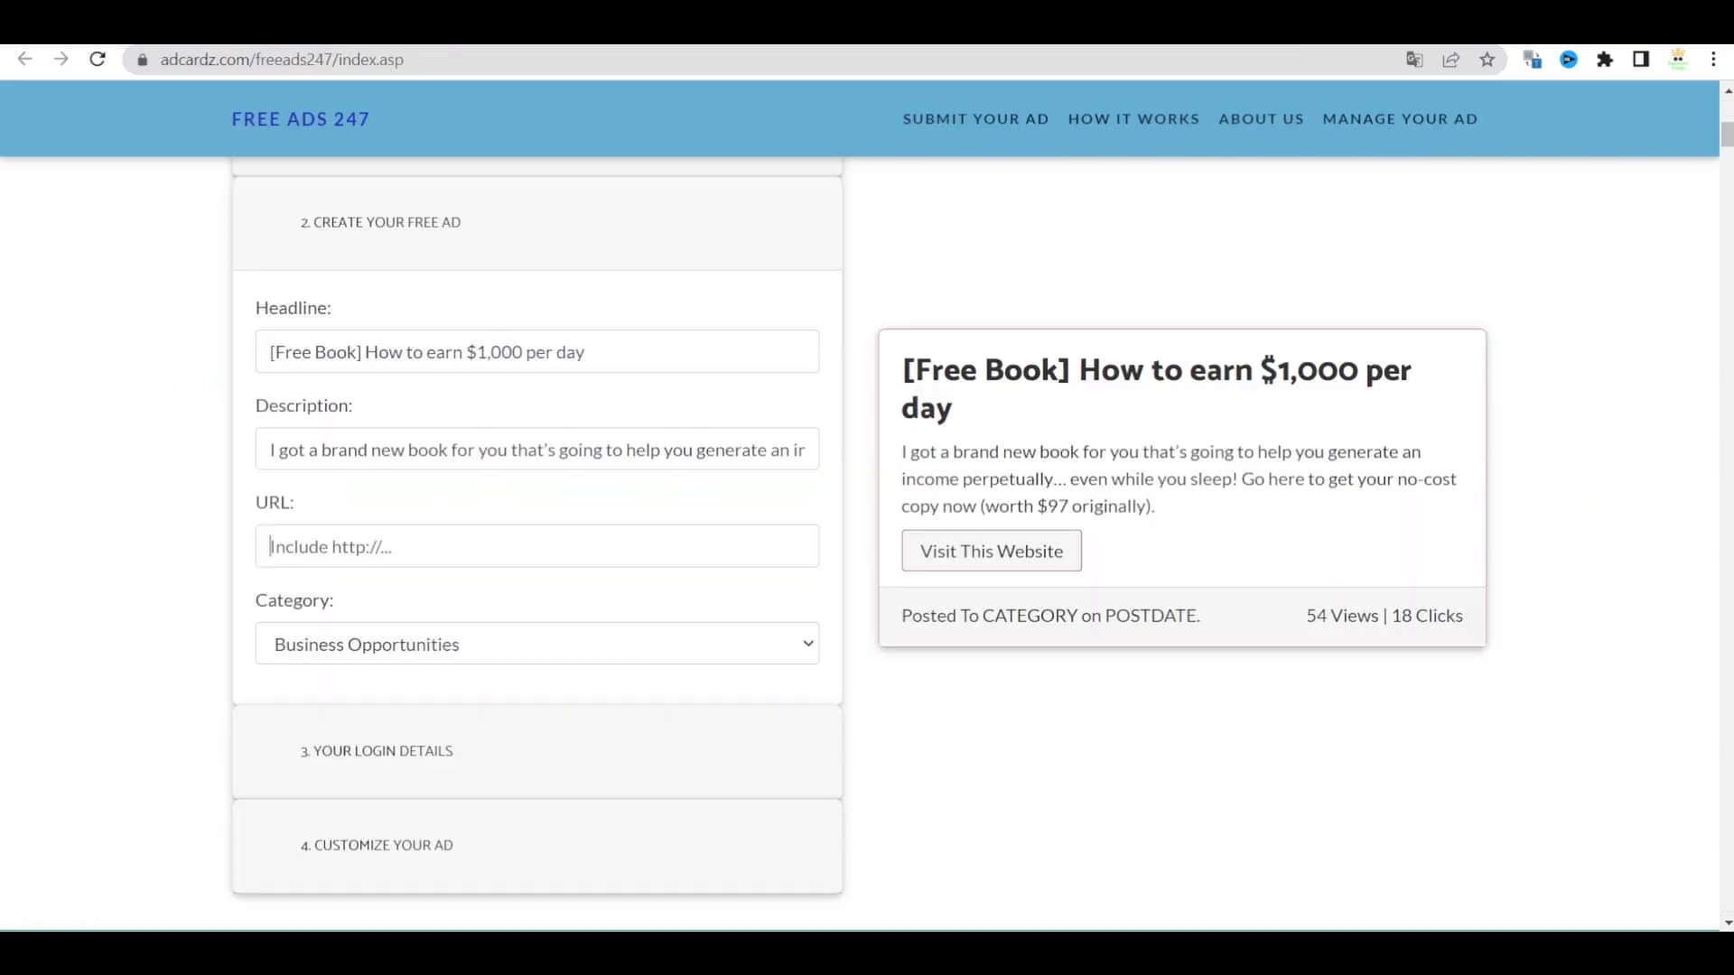
click(505, 542)
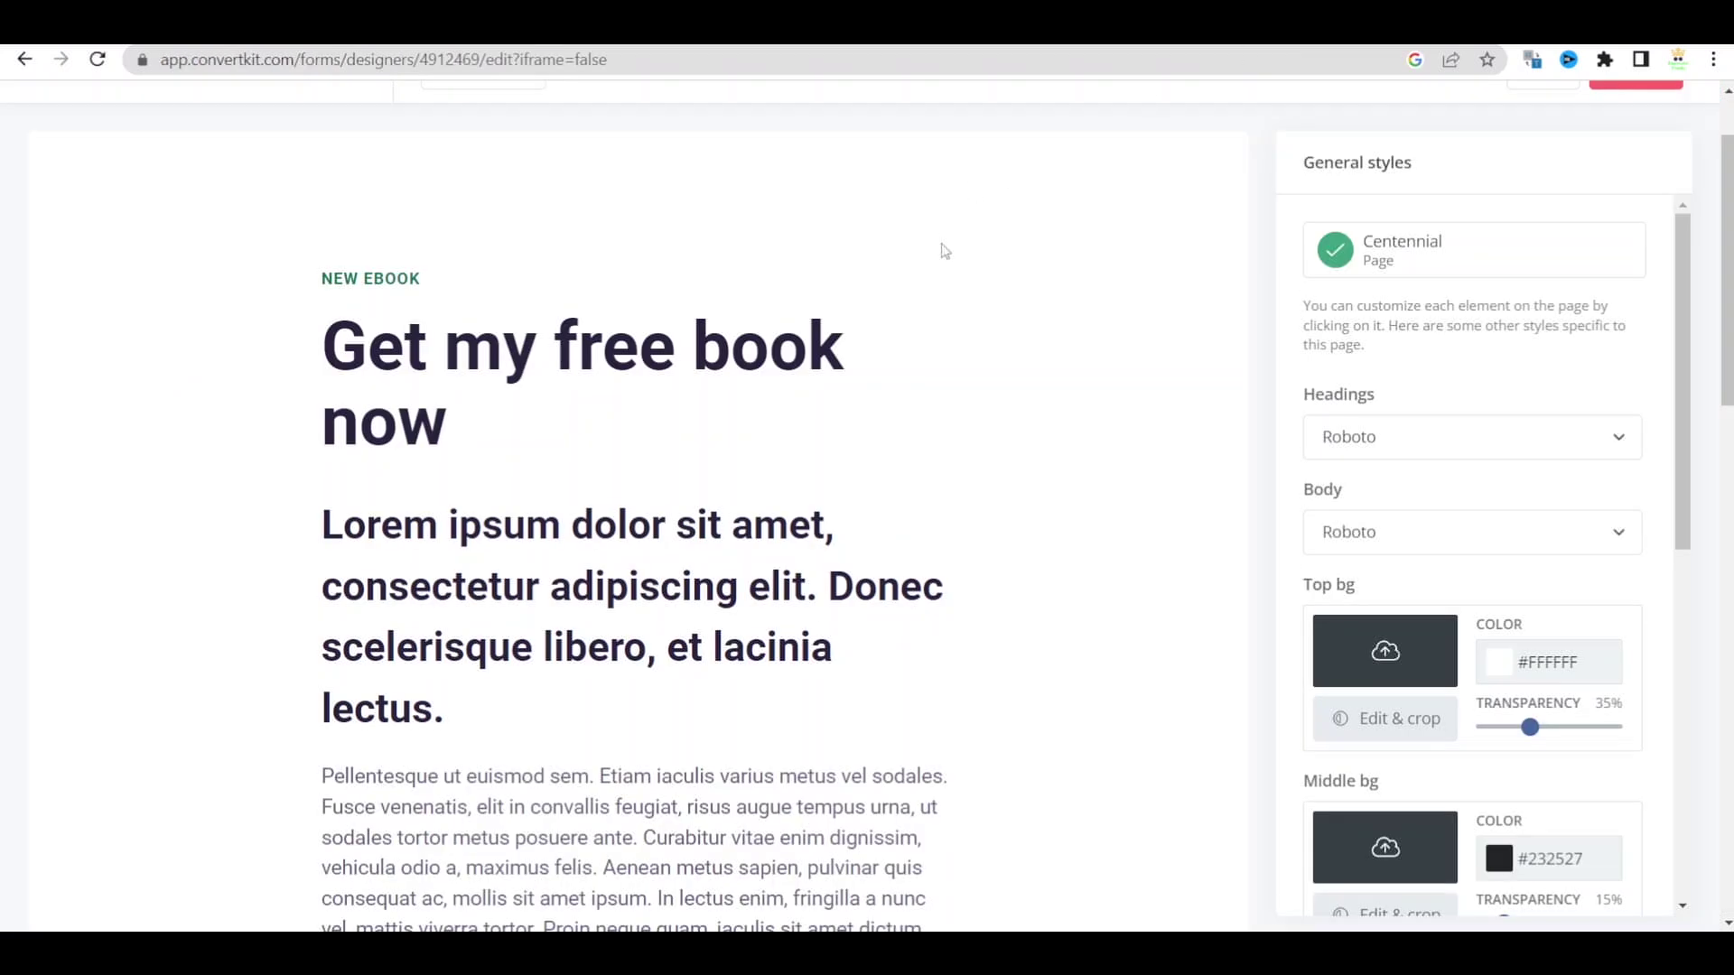
triple_click(503, 341)
text(Get a free book on how to earn $1,000 a day)
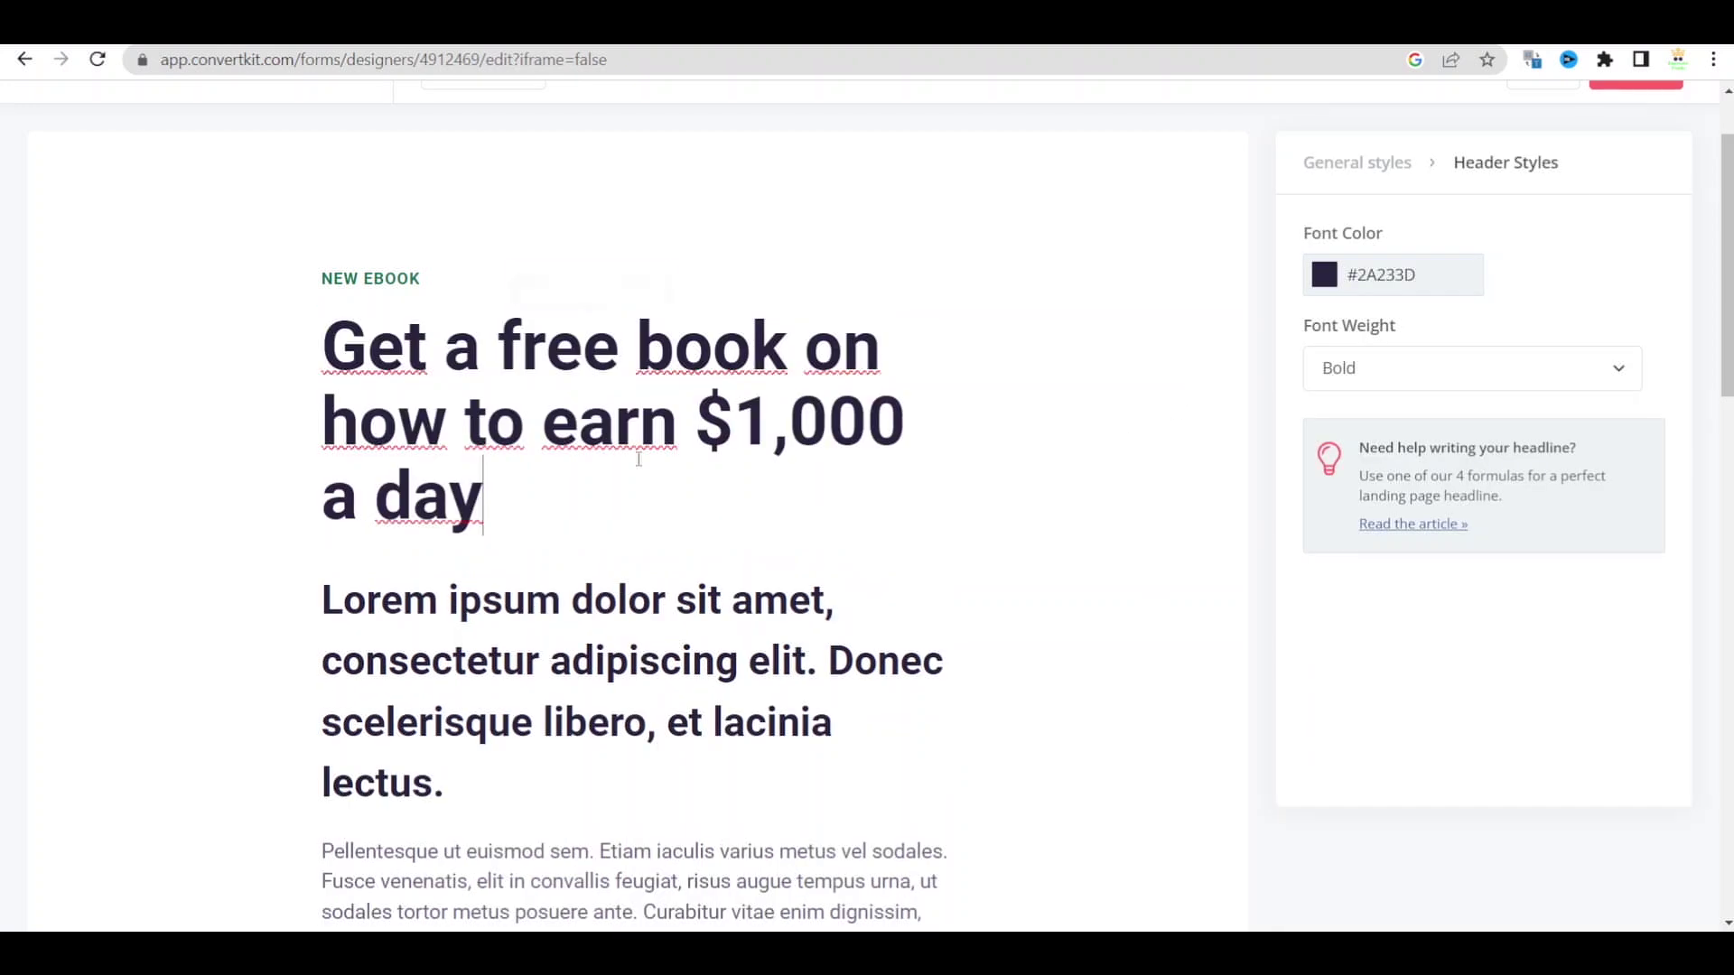
Change the headline's font color to red #DD0B31
triple_click(542, 422)
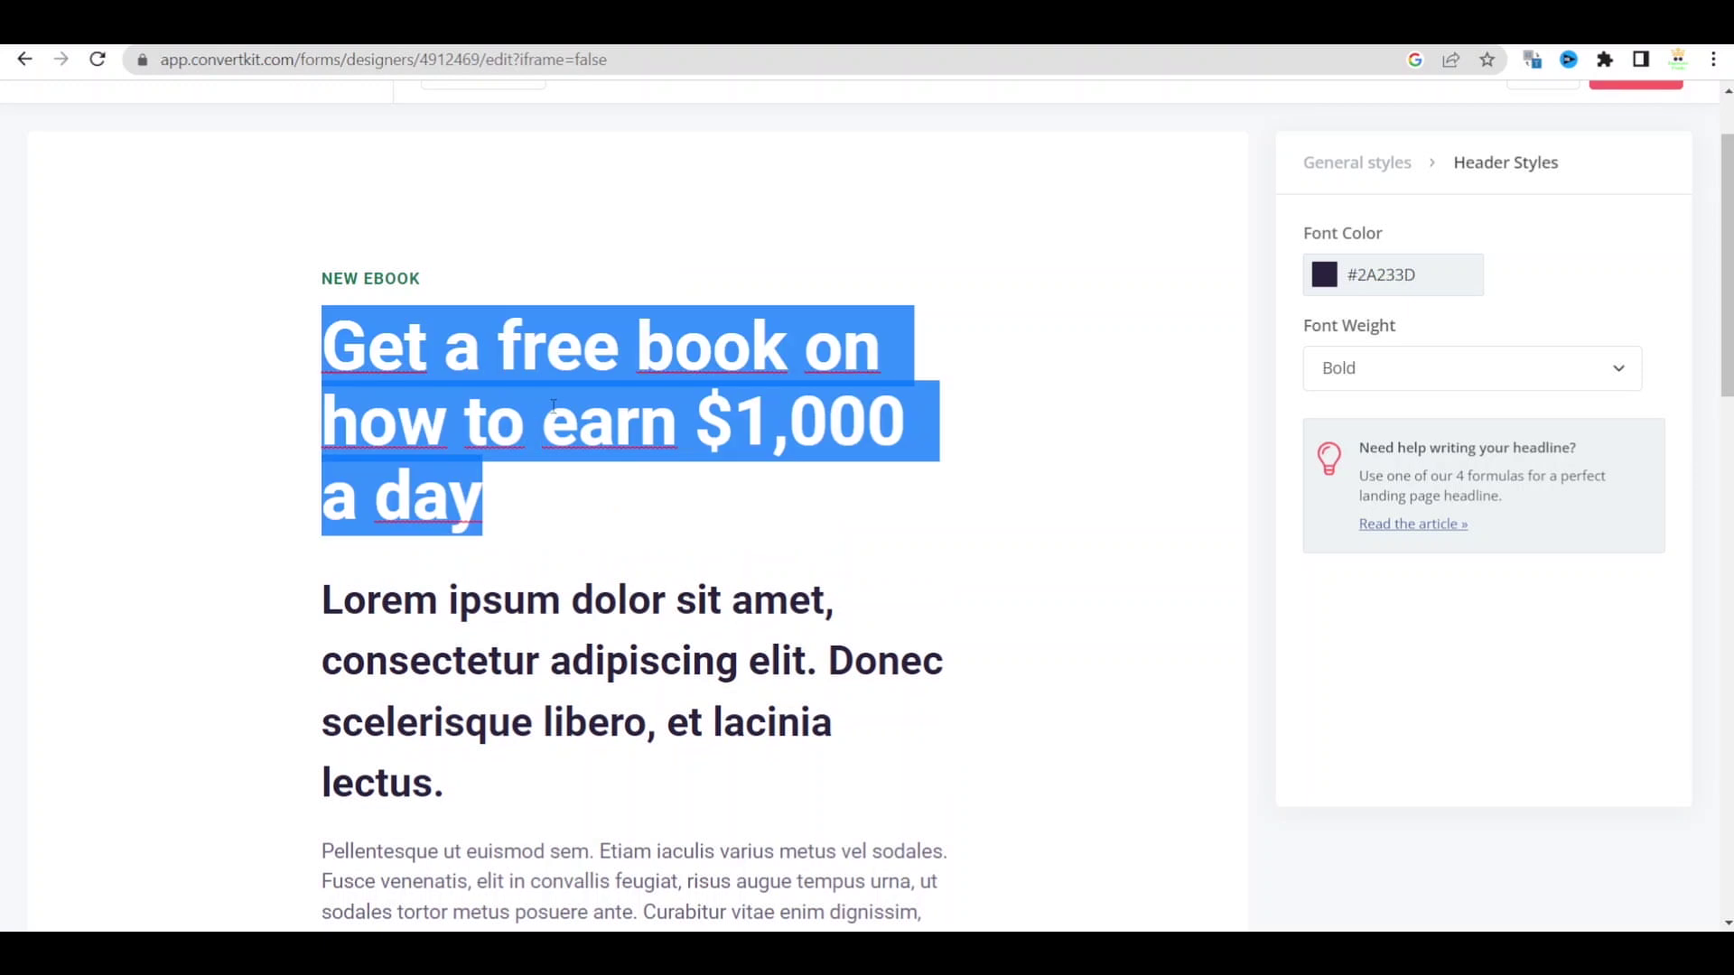
click(1481, 578)
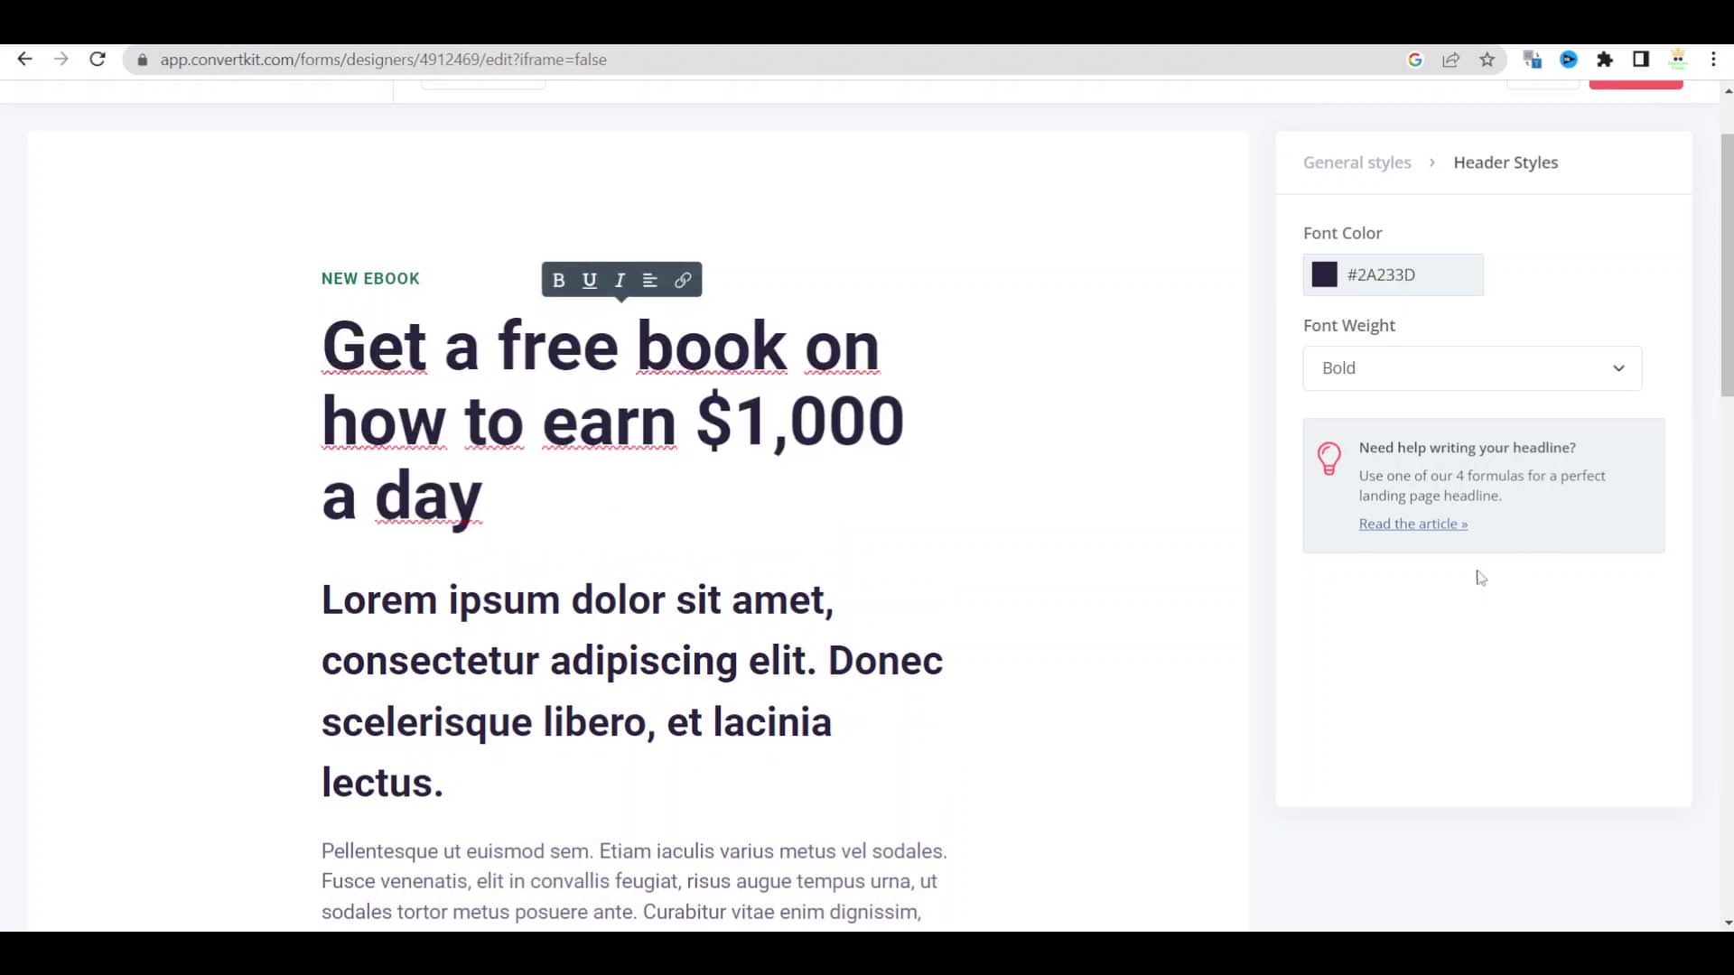
triple_click(743, 336)
click(1445, 278)
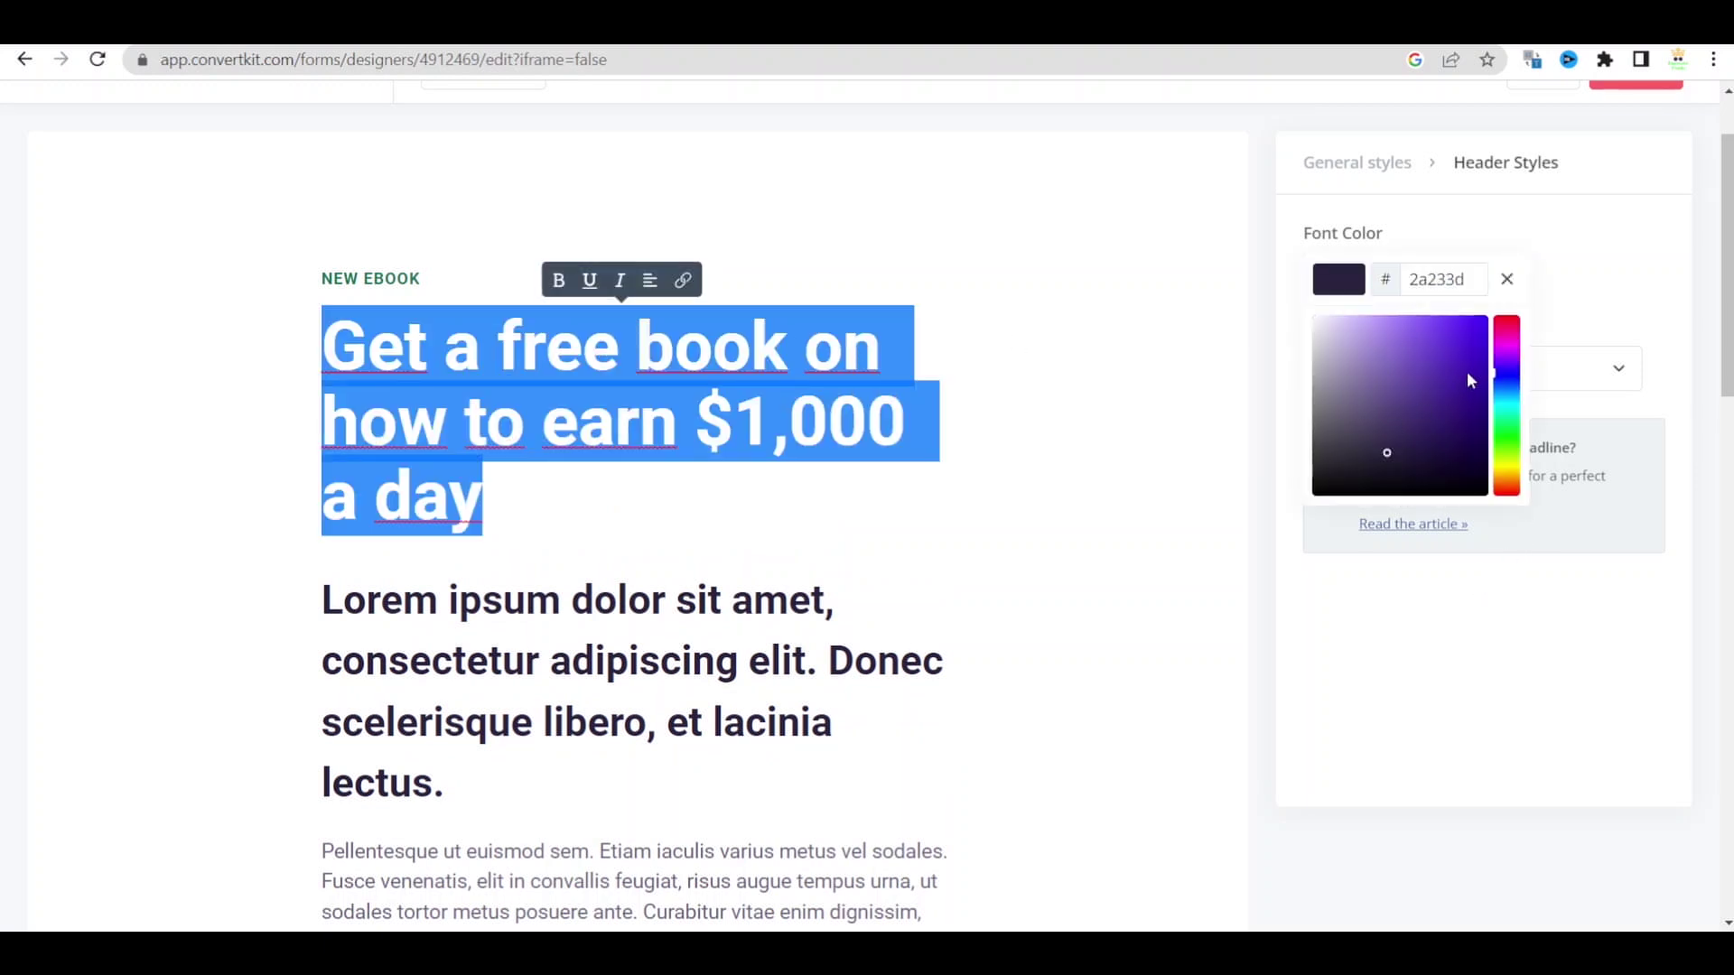
click(1508, 346)
click(1482, 341)
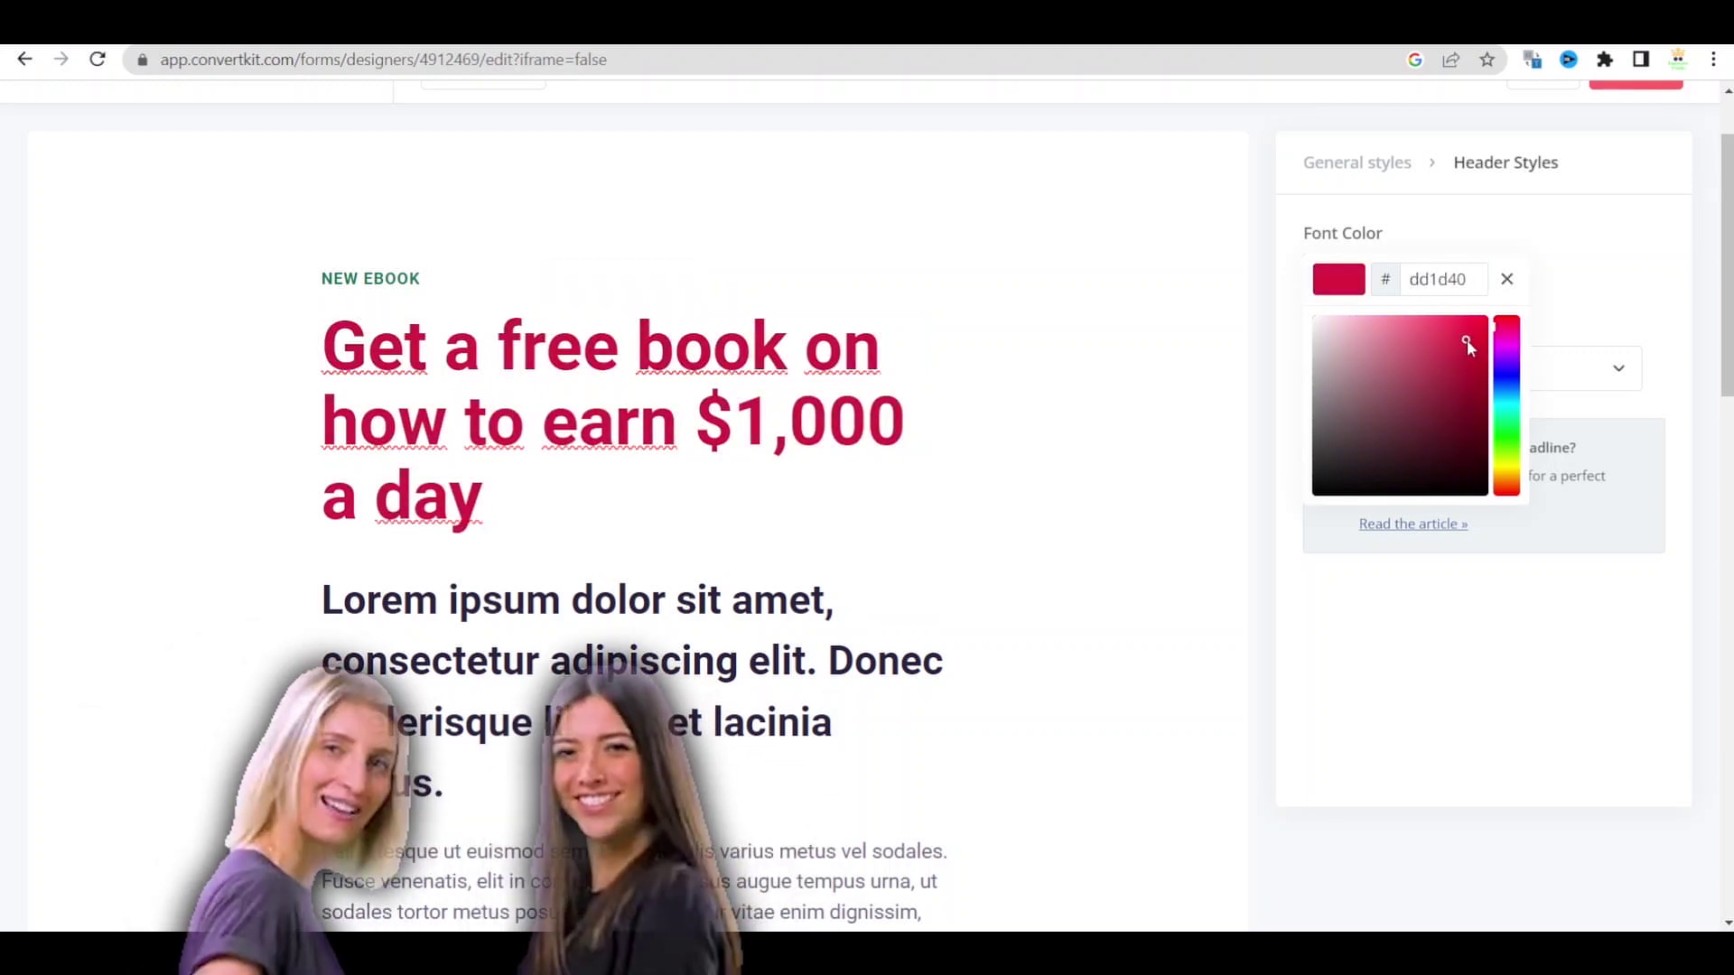
click(1288, 399)
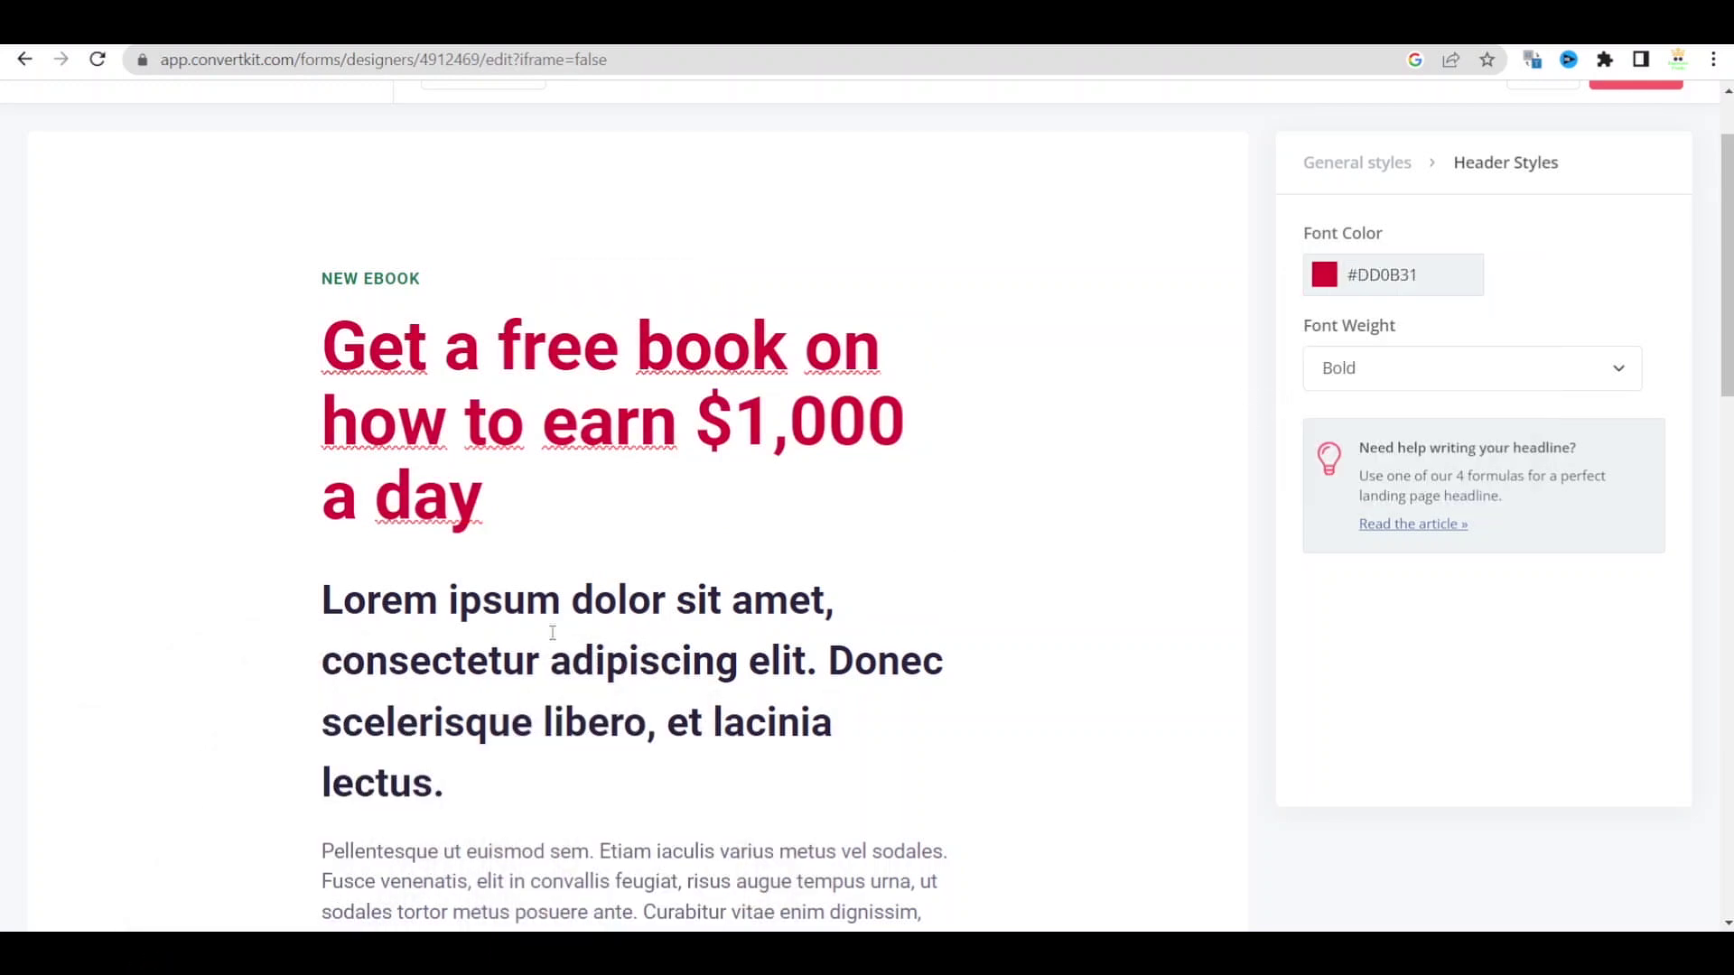
Set the subheading to "The book is free and you will hace it within minutes" and rewrite the paragraph below about the $97 book
scroll(353, 569, down, 1)
triple_click(342, 547)
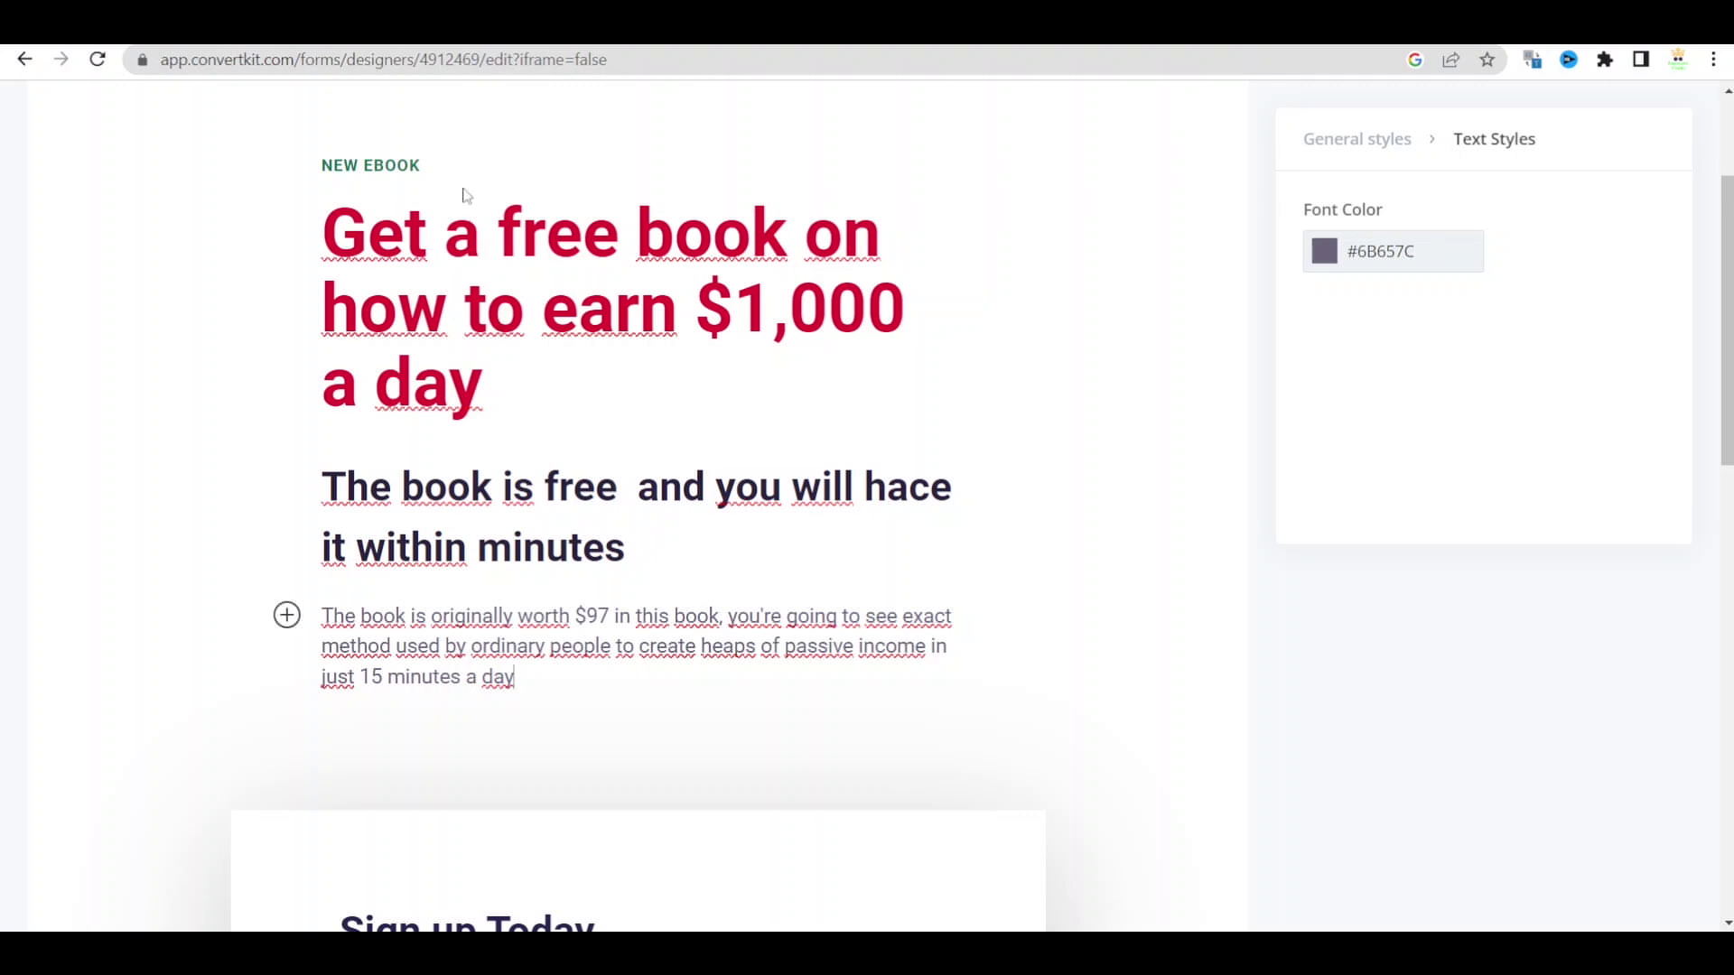
Centre the "NEW EBOOK" preheader above the headline and review the page down to the sign-up form
click(511, 159)
scroll(499, 195, down, 4)
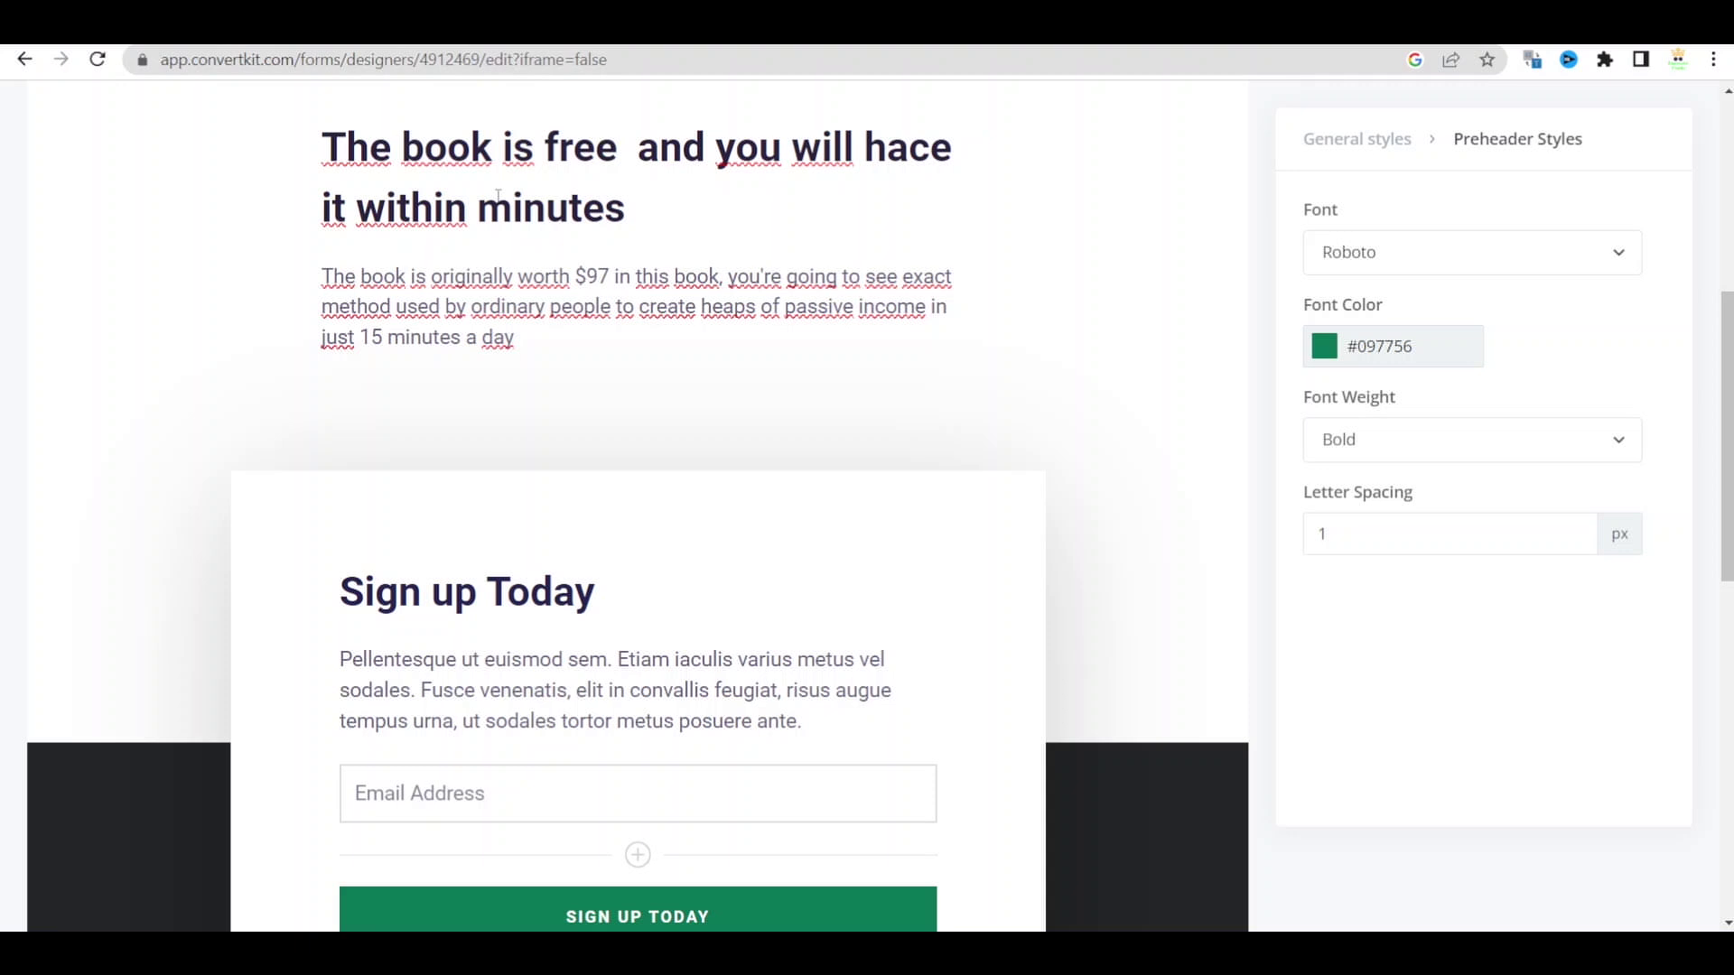
scroll(498, 195, up, 3)
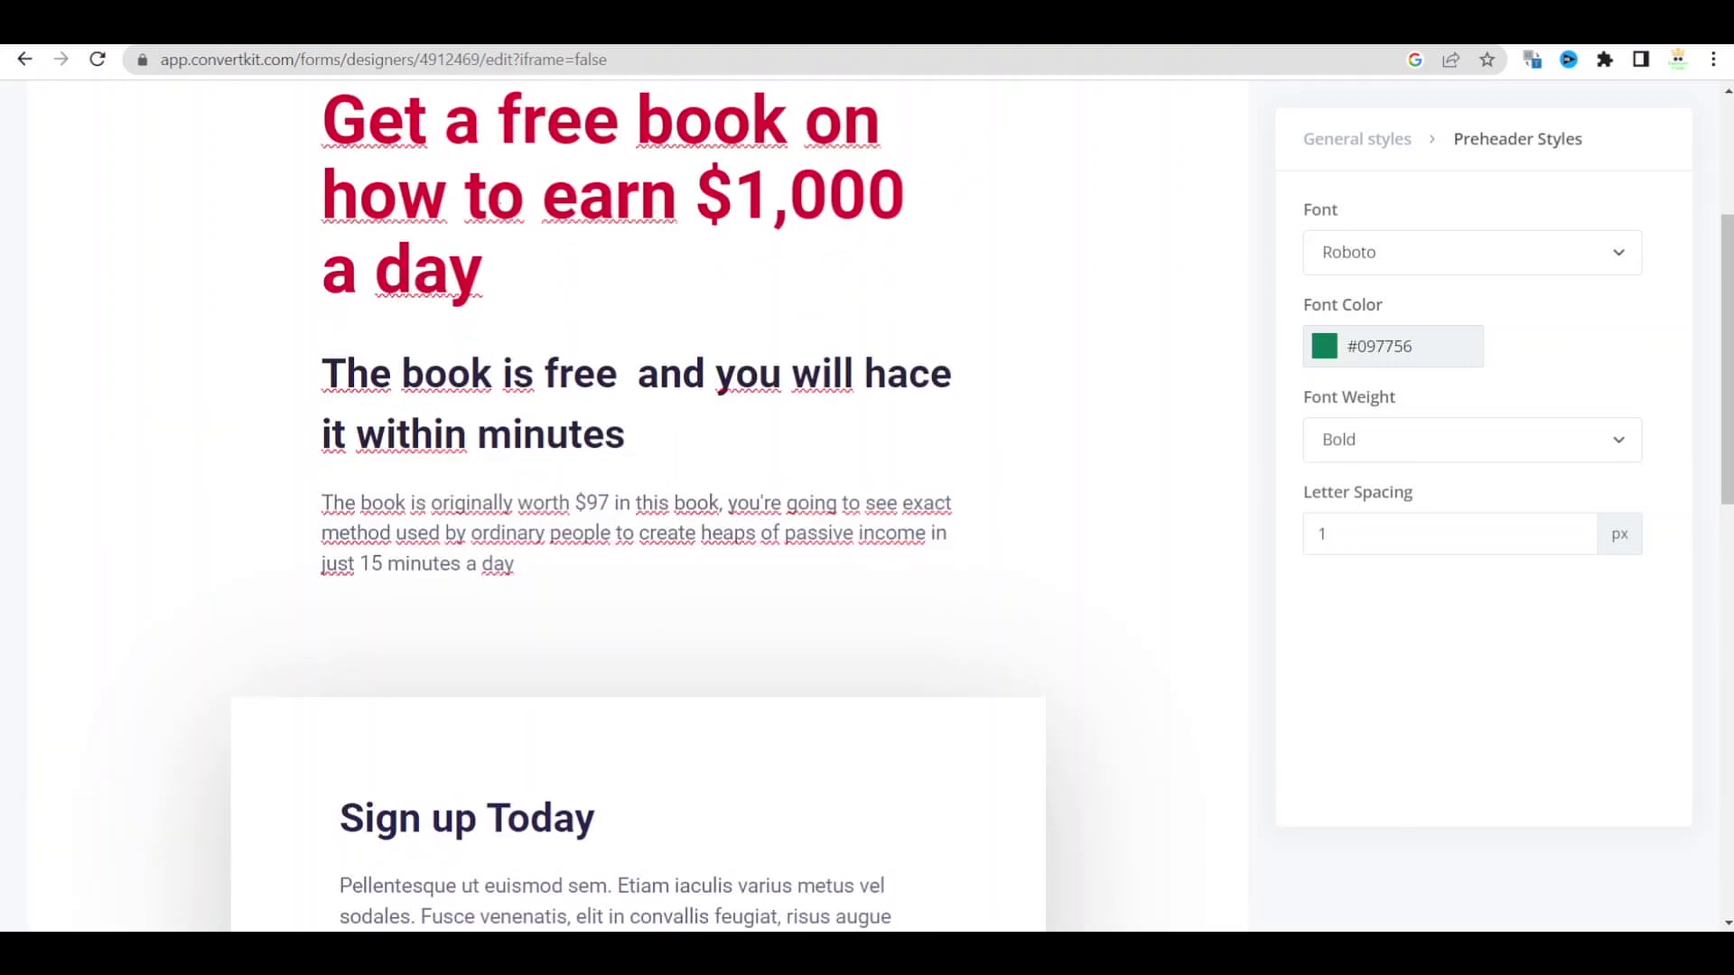
scroll(637, 506, down, 4)
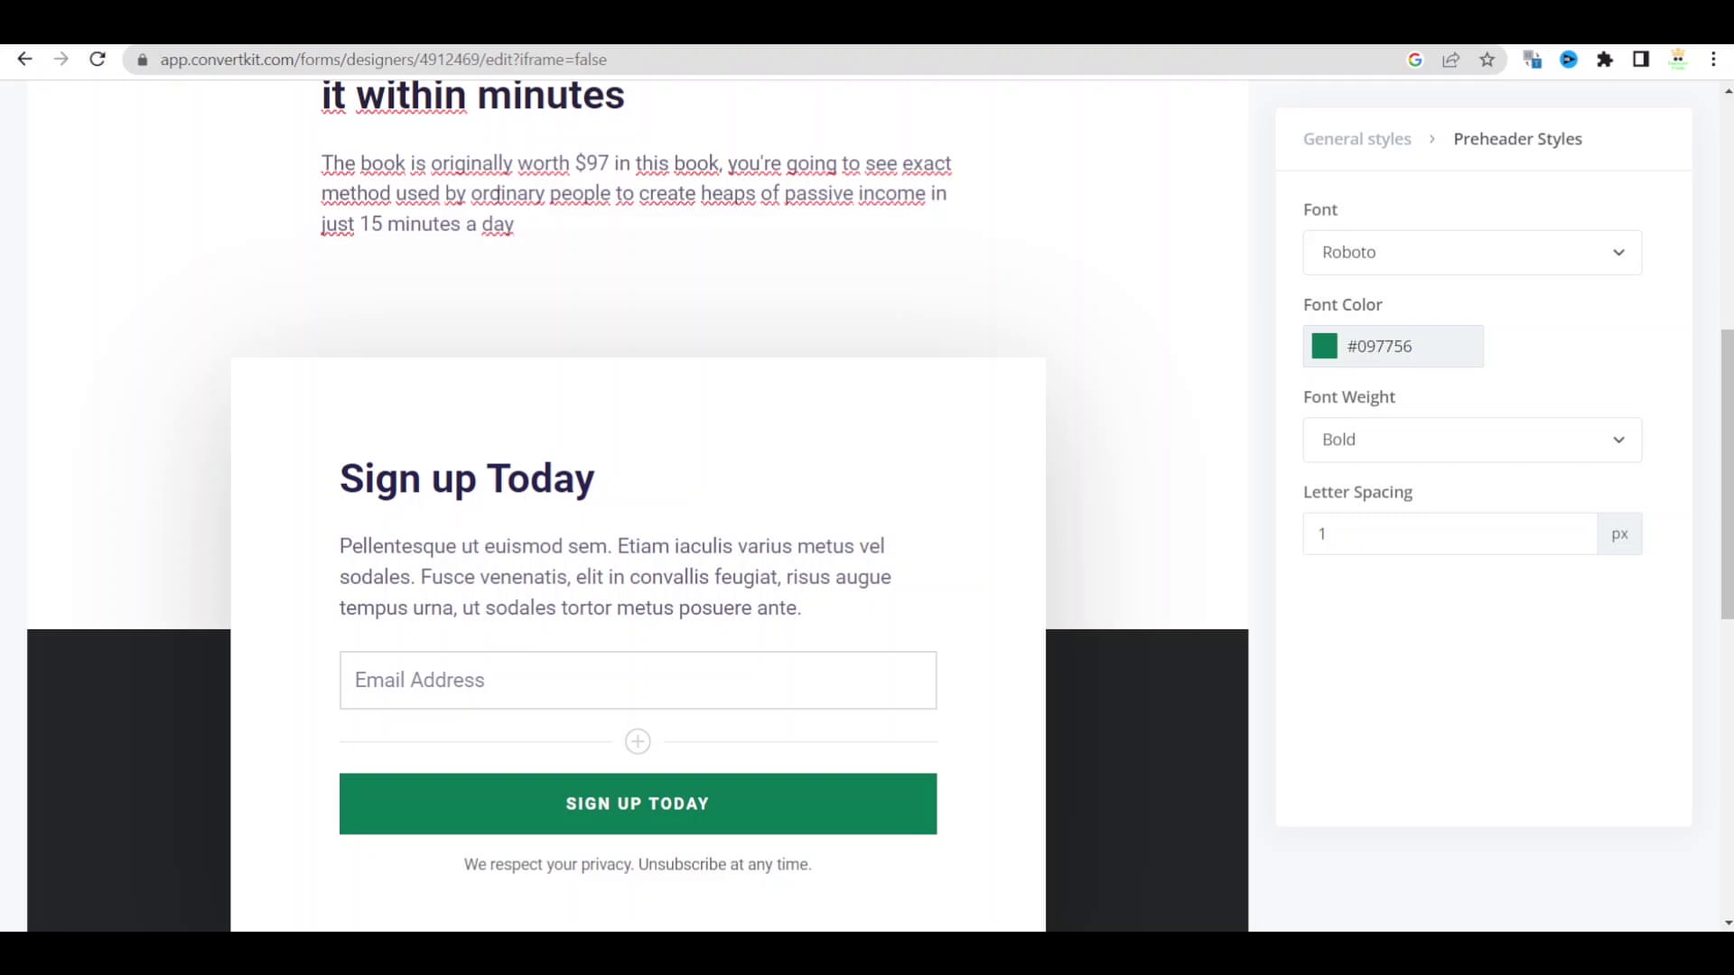
scroll(500, 204, down, 4)
scroll(500, 203, up, 3)
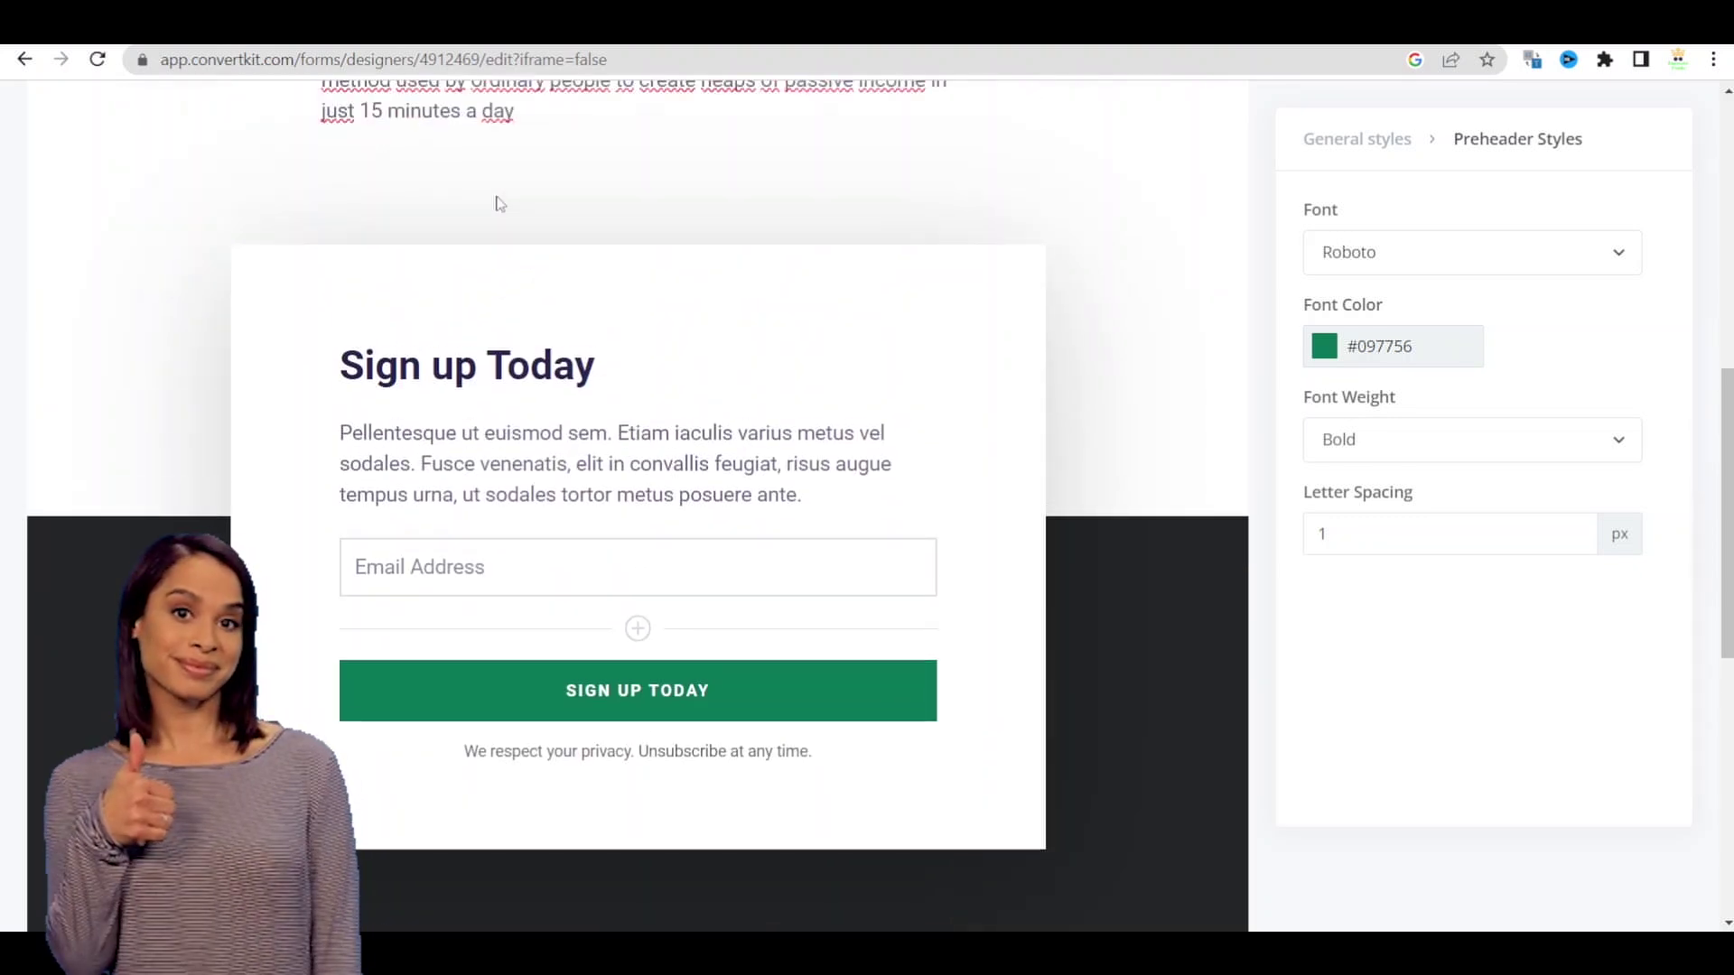
Change the sign-up form heading to "Enter your email to get the book" and delete the placeholder paragraph below it
triple_click(598, 343)
text(Enter)
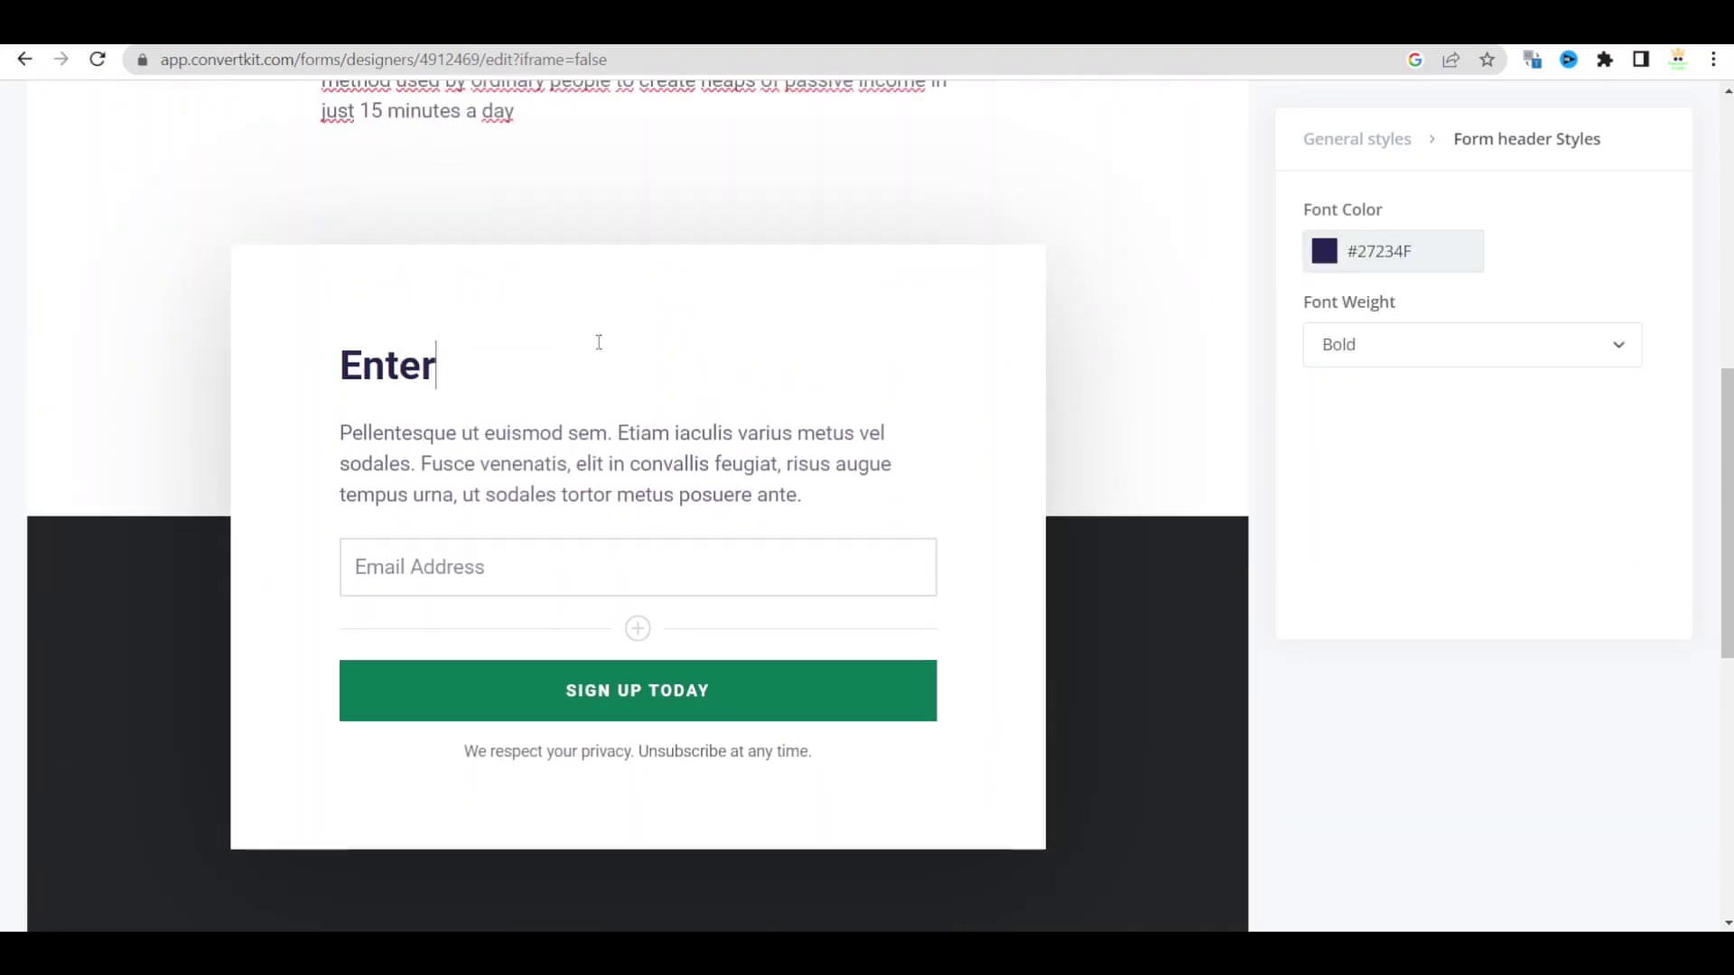
text( your email to get the book)
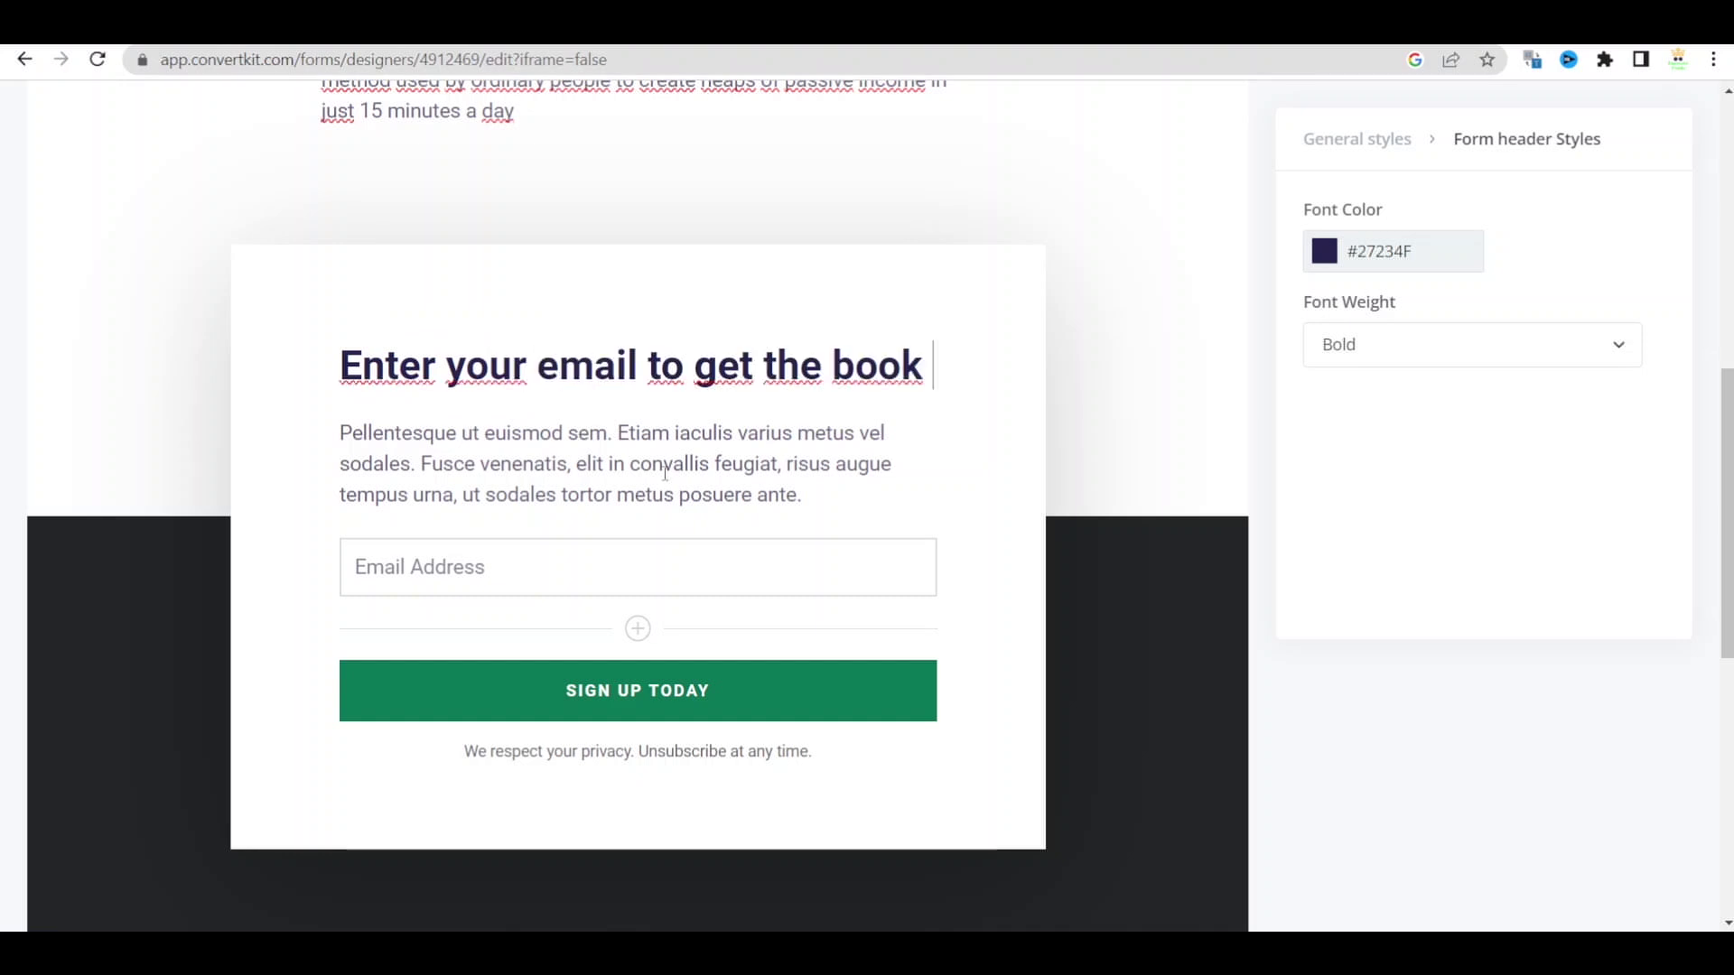
double_click(666, 464)
triple_click(665, 464)
key(BackSpace)
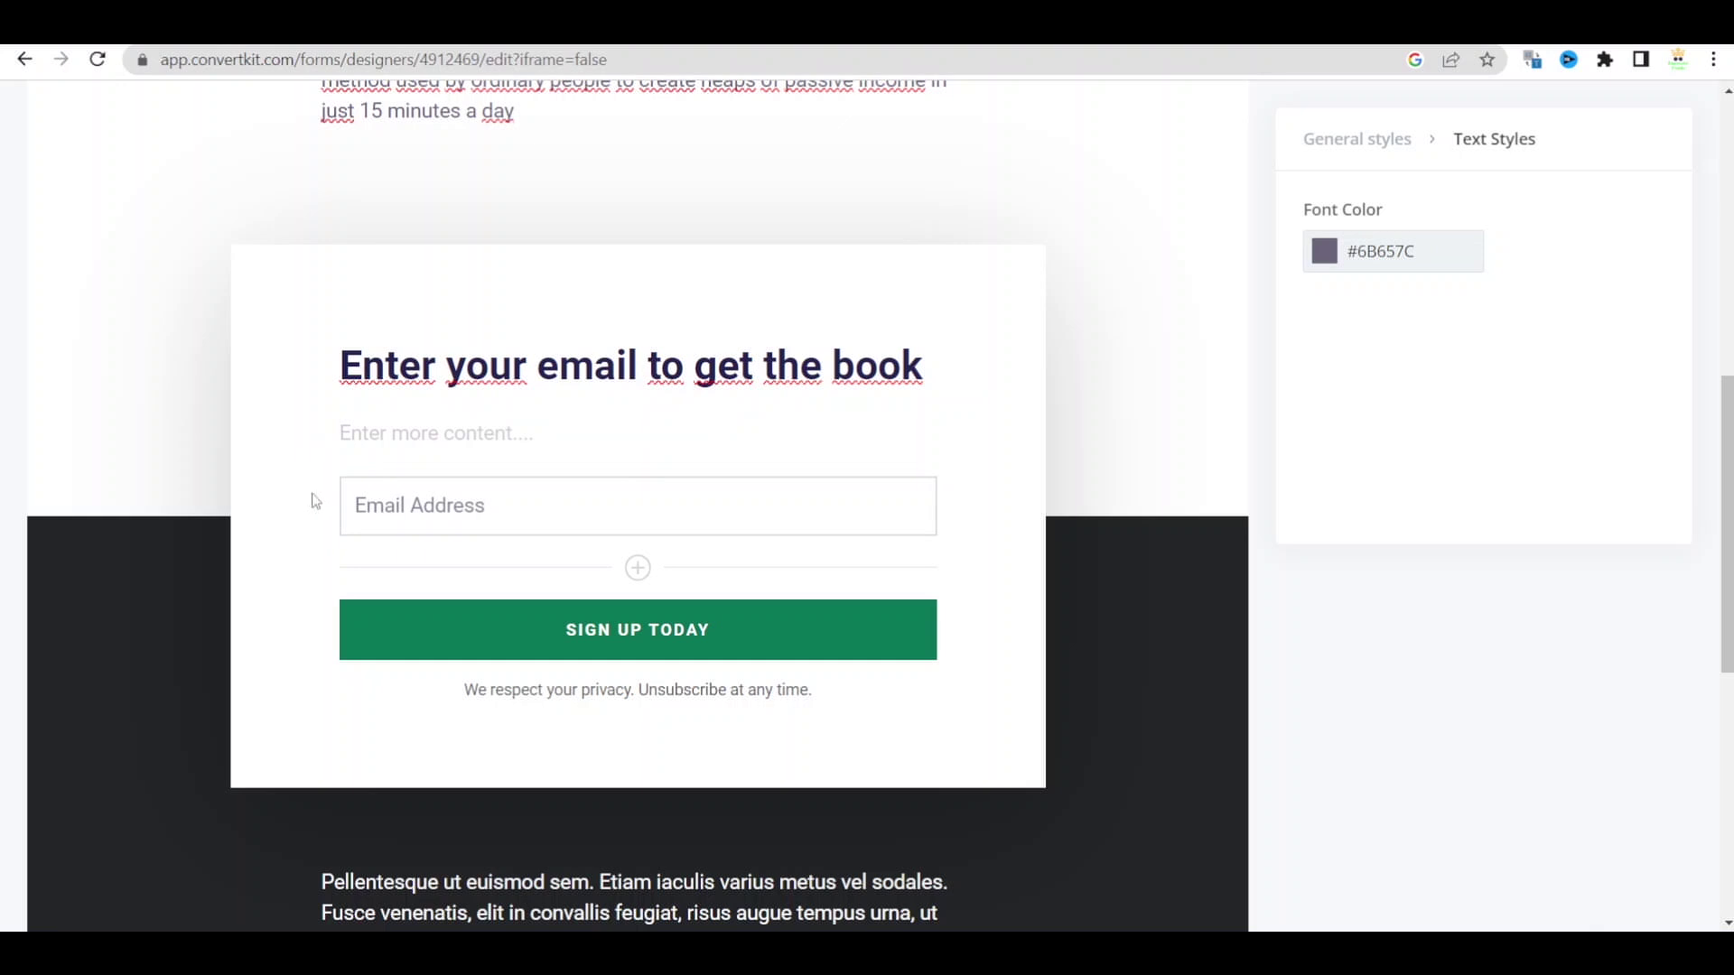
Set the landing page to redirect new subscribers to an external page using the copied ClickBank HopLink, and save the settings
scroll(325, 524, up, 8)
scroll(520, 504, up, 1)
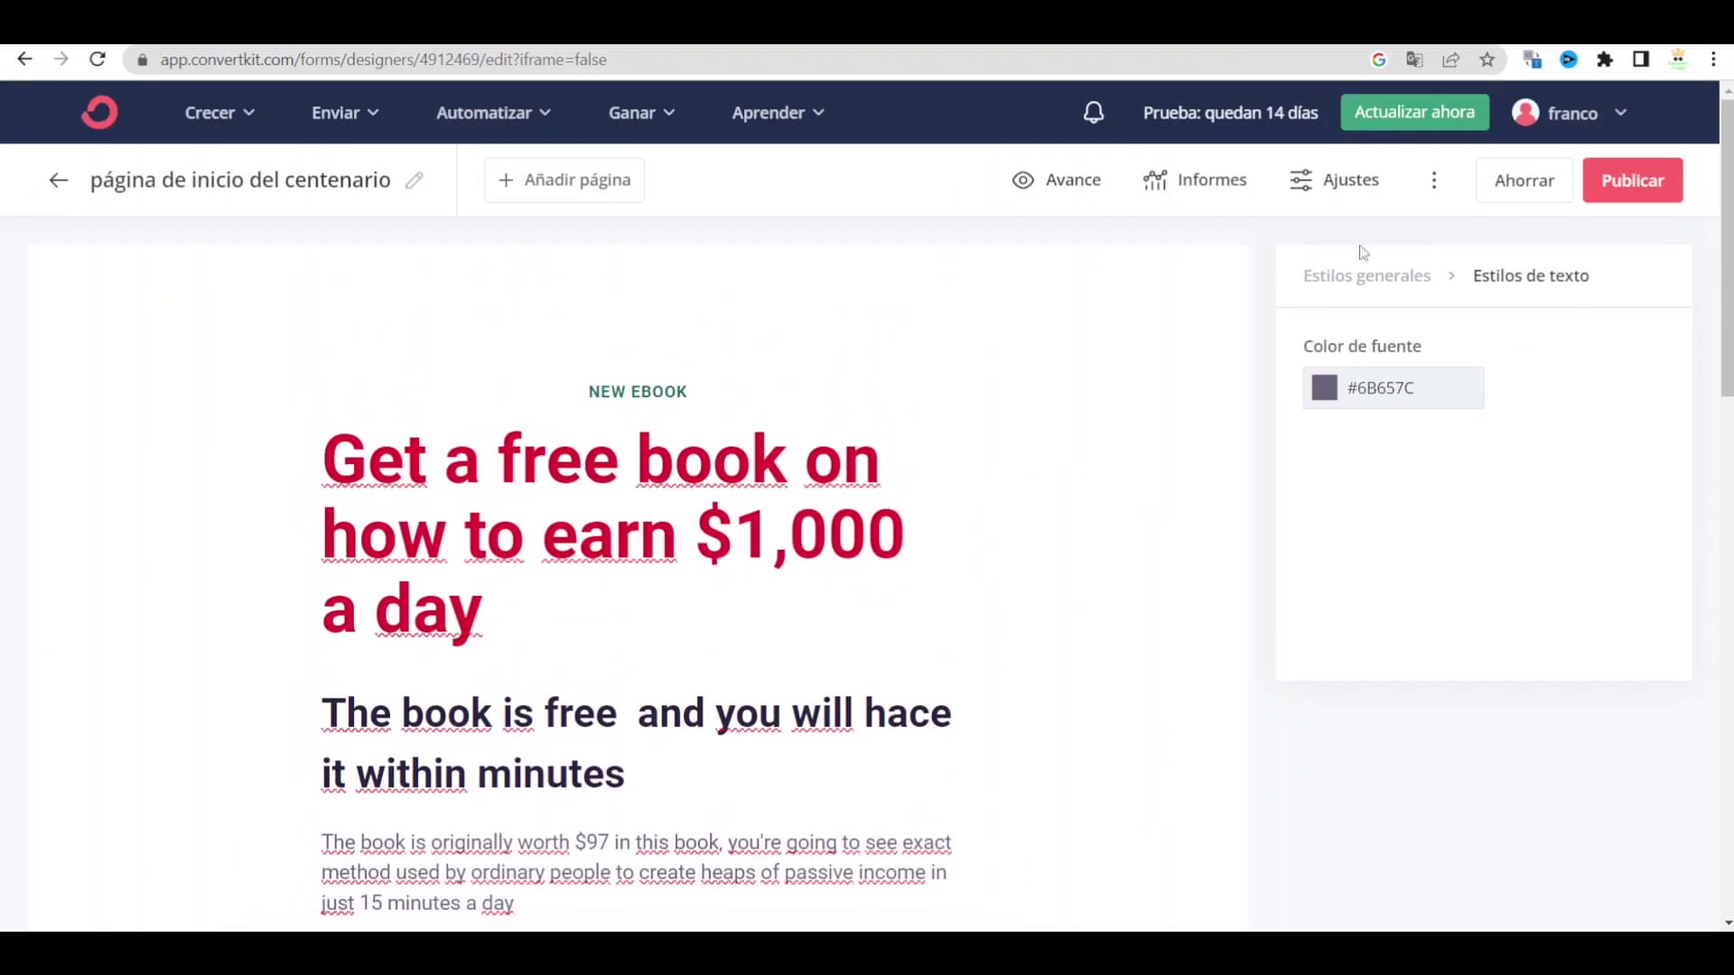
click(1338, 187)
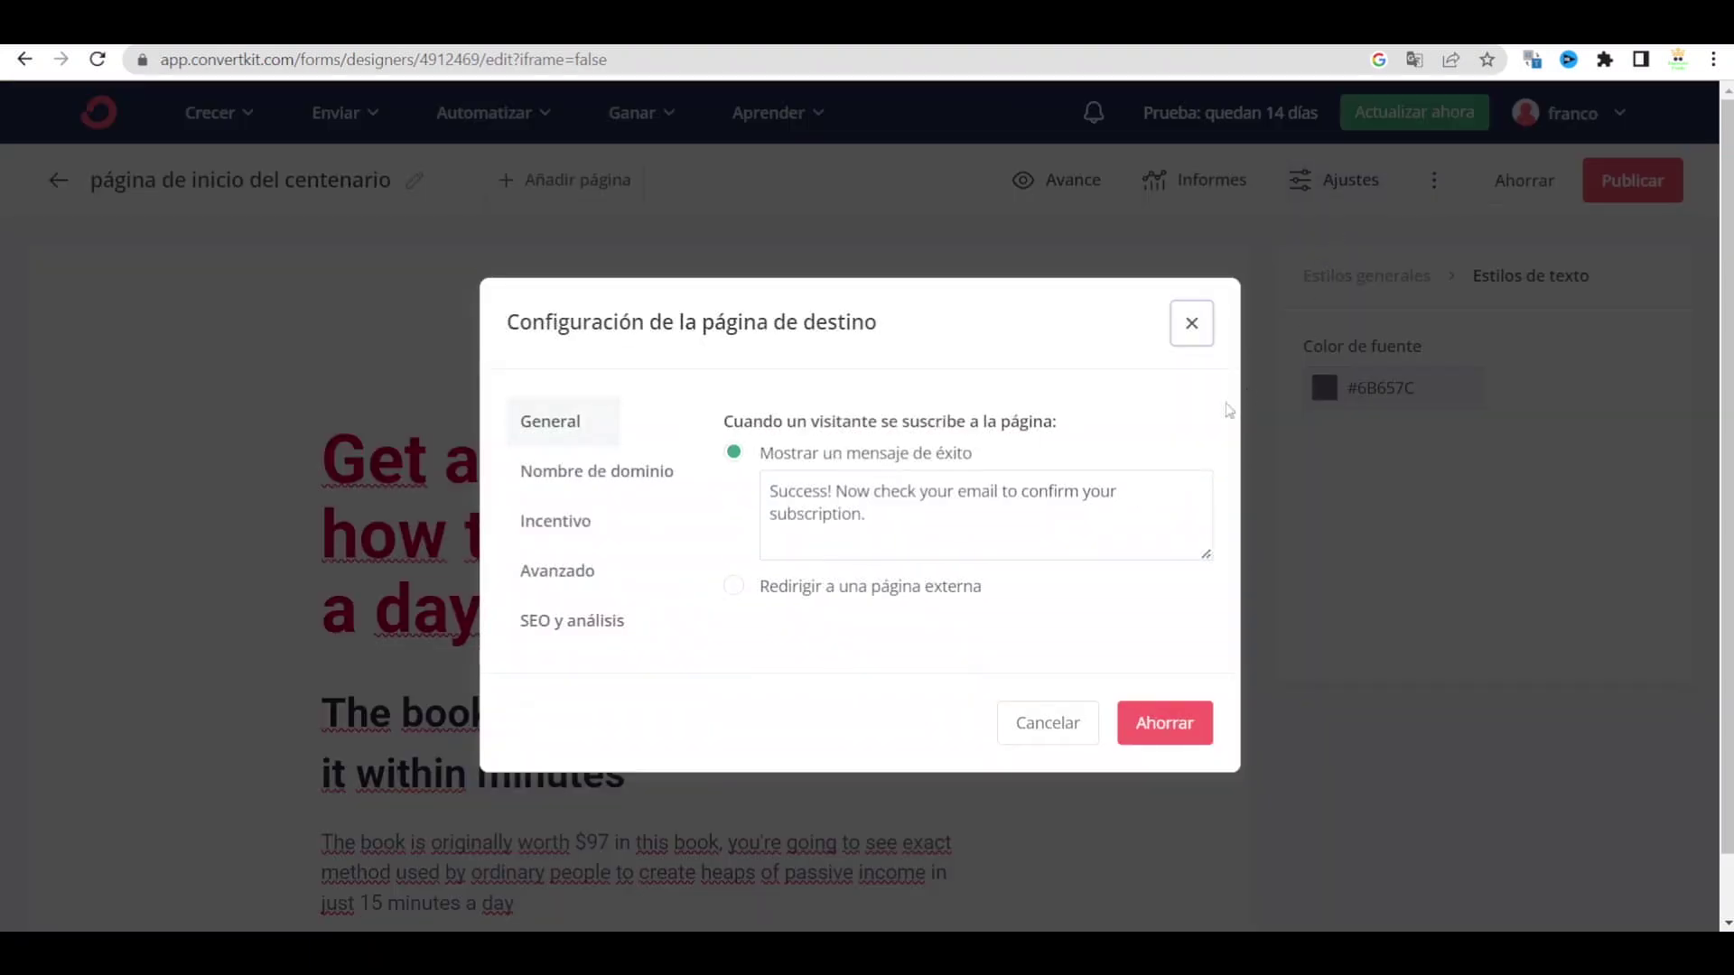
click(734, 586)
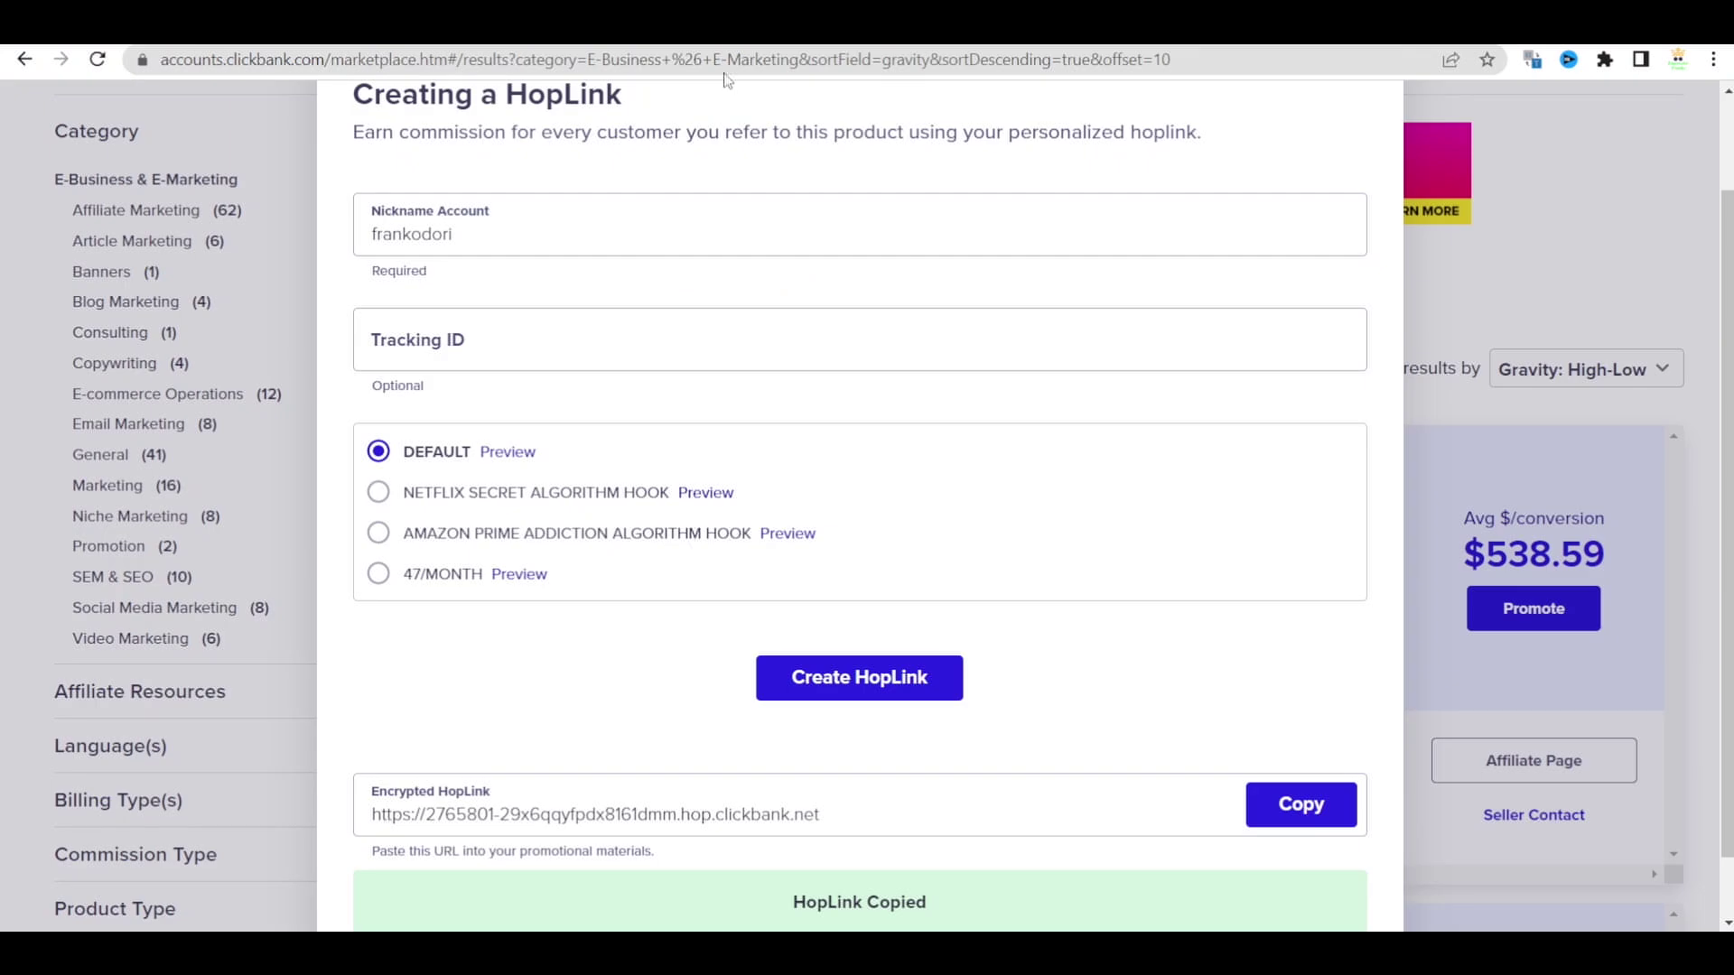
click(1334, 813)
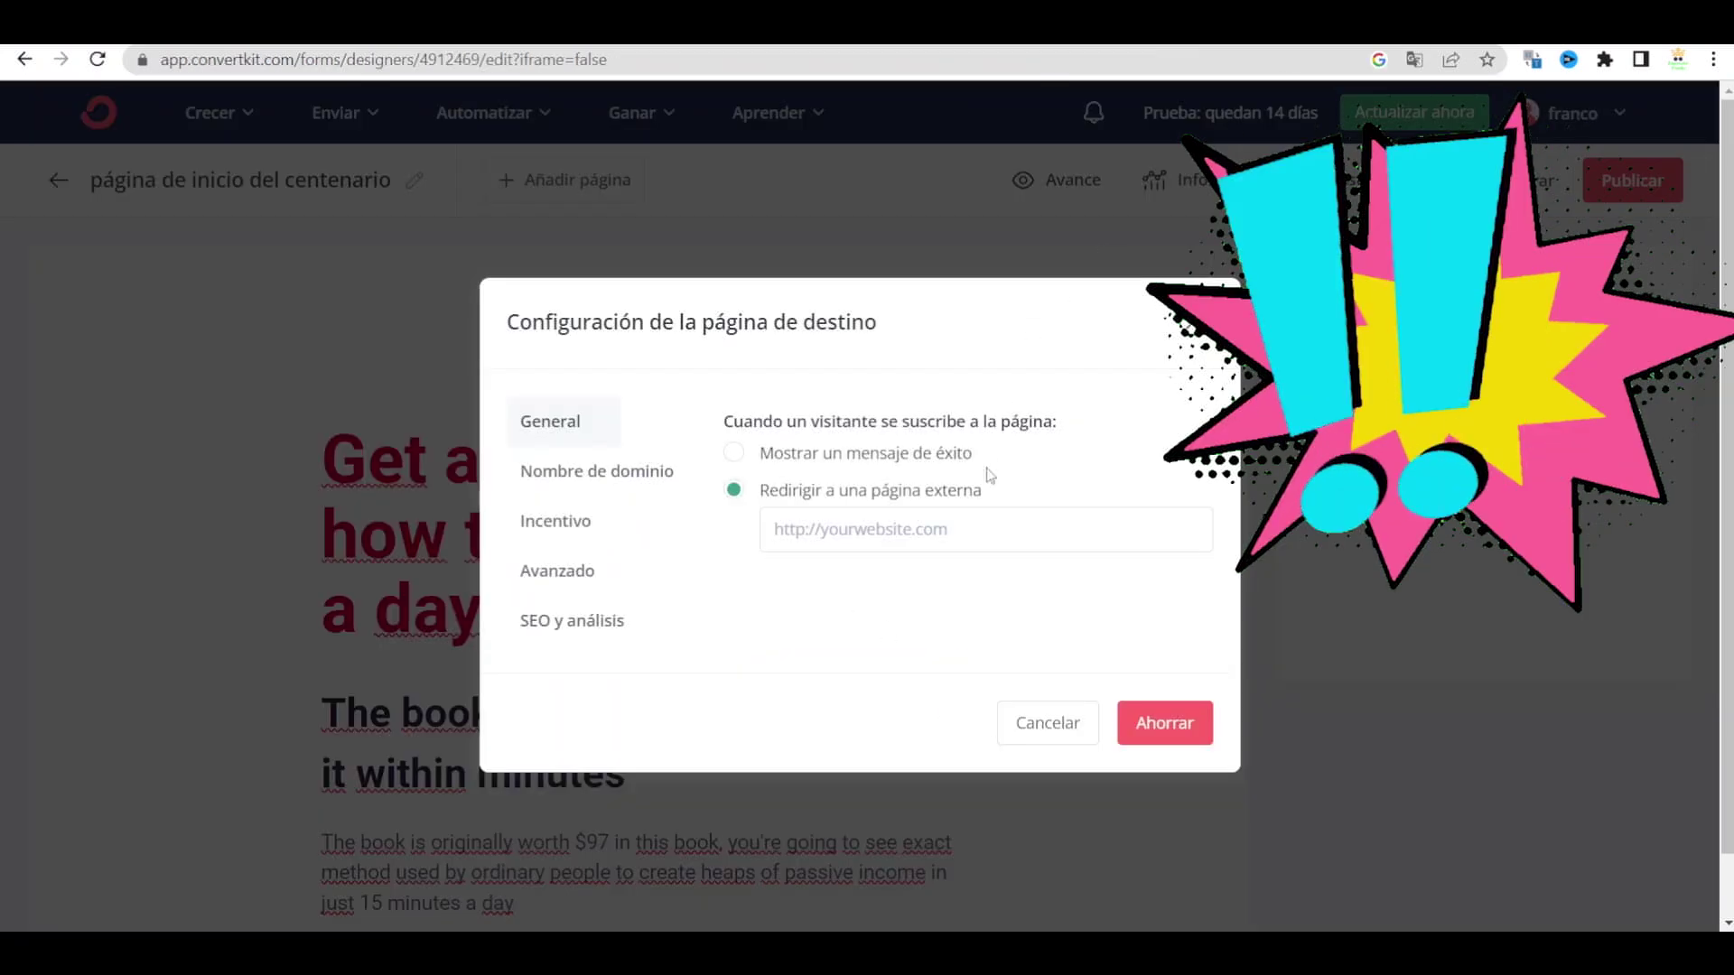
click(971, 531)
text(https://2765801-29x6qqyfppdx8161dmm.hop.clickbank.net)
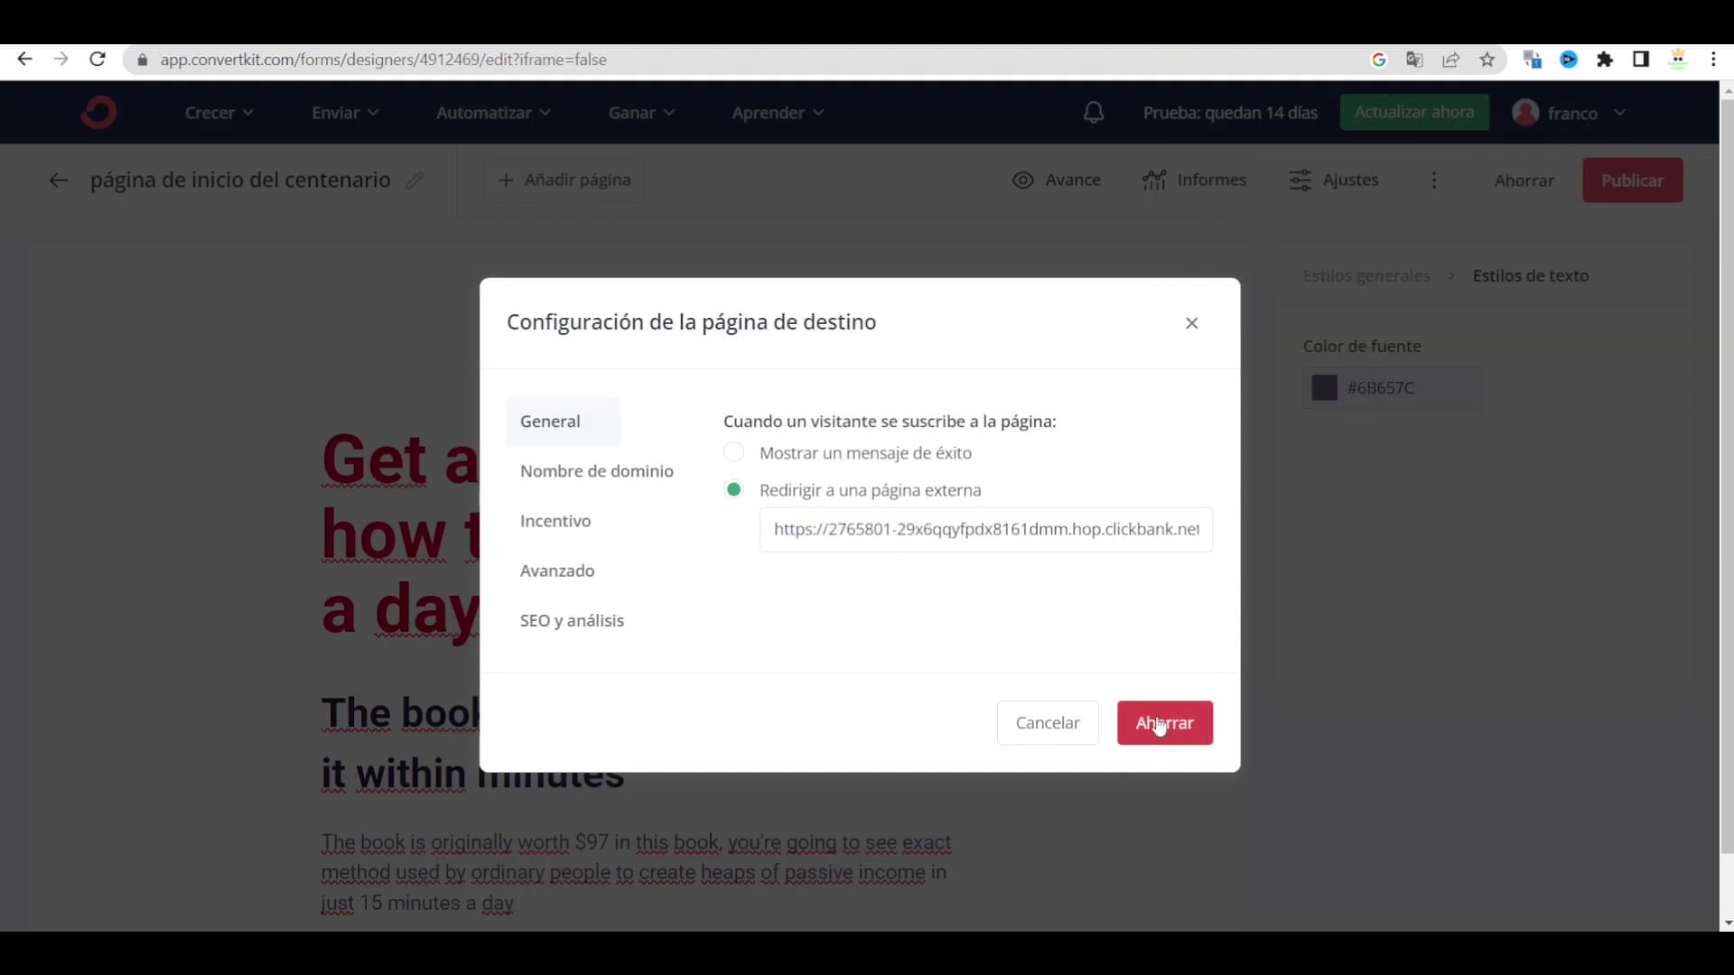
click(1163, 723)
Publish the landing page and enter its share URL as the URL of the Free Ads 247 classified ad
scroll(1160, 724, down, 10)
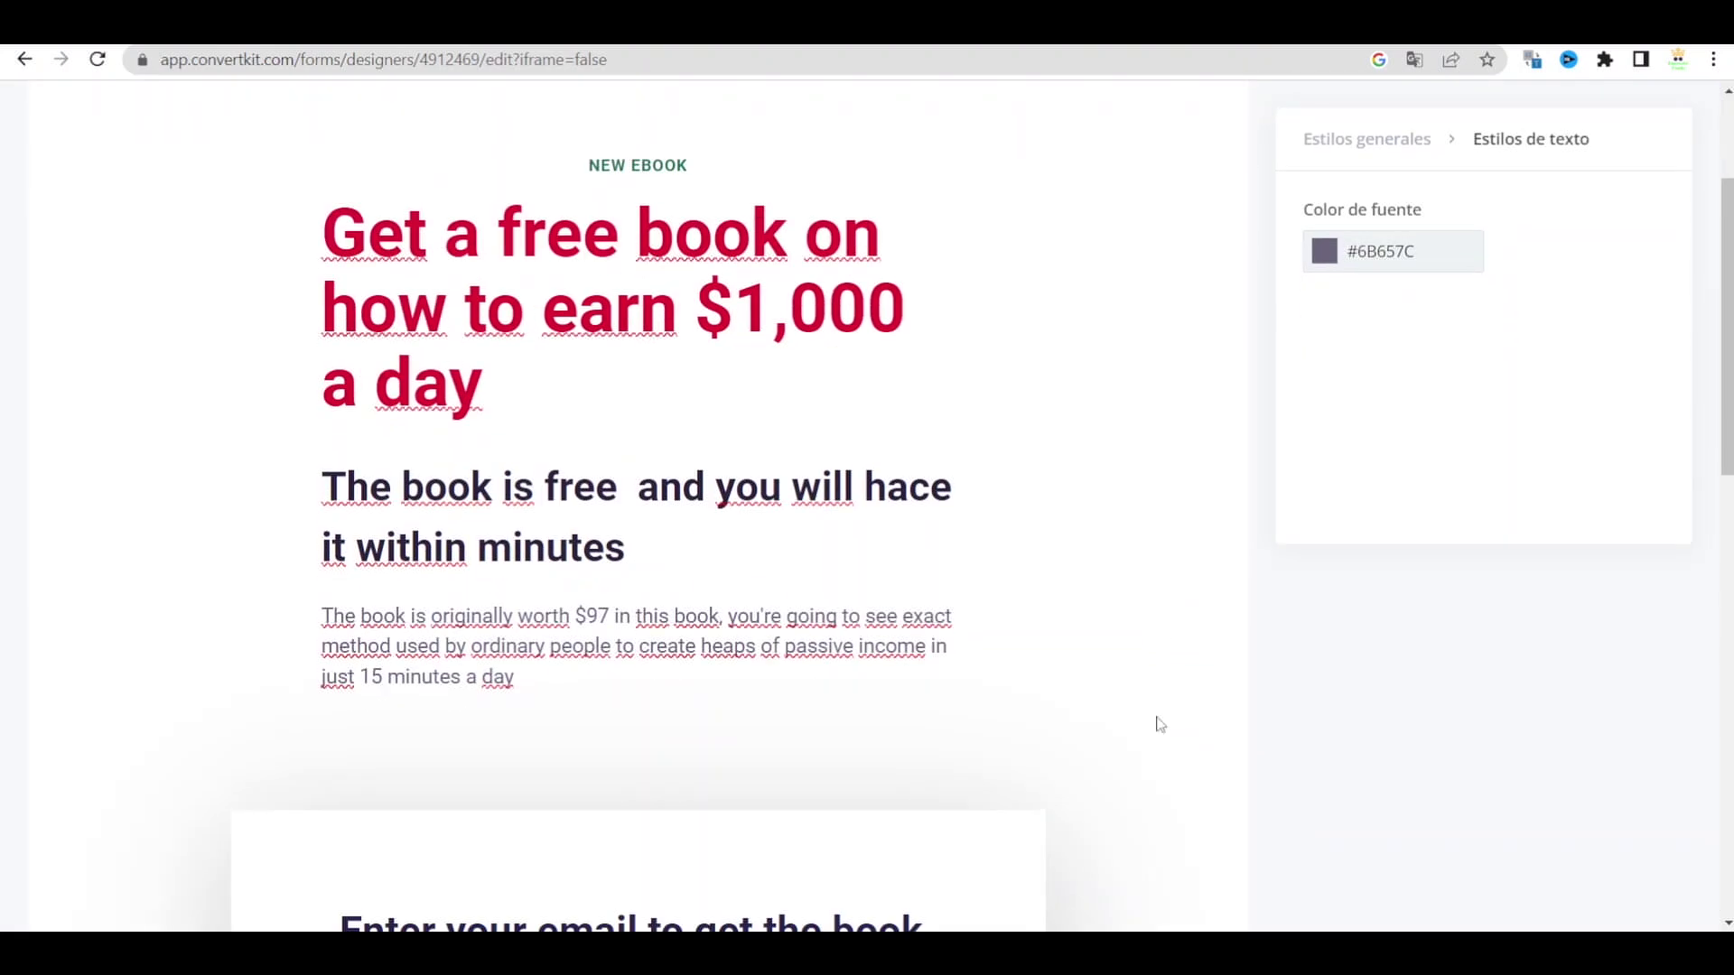
scroll(1160, 724, up, 5)
scroll(1160, 723, up, 5)
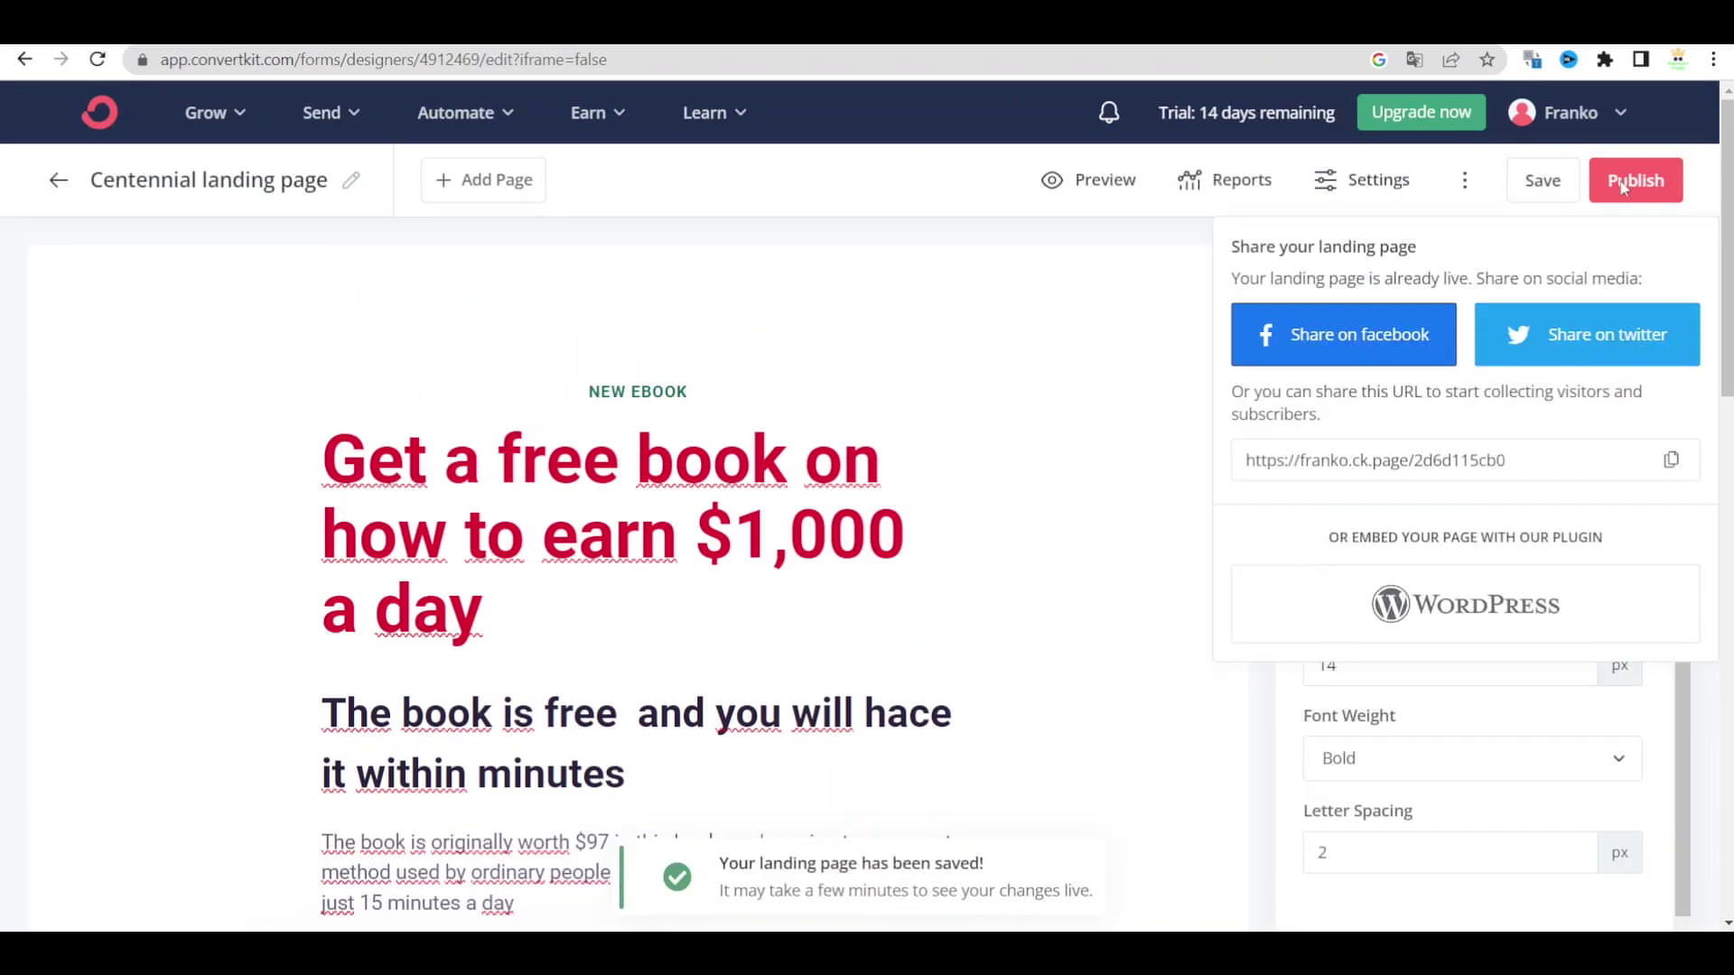
click(1672, 462)
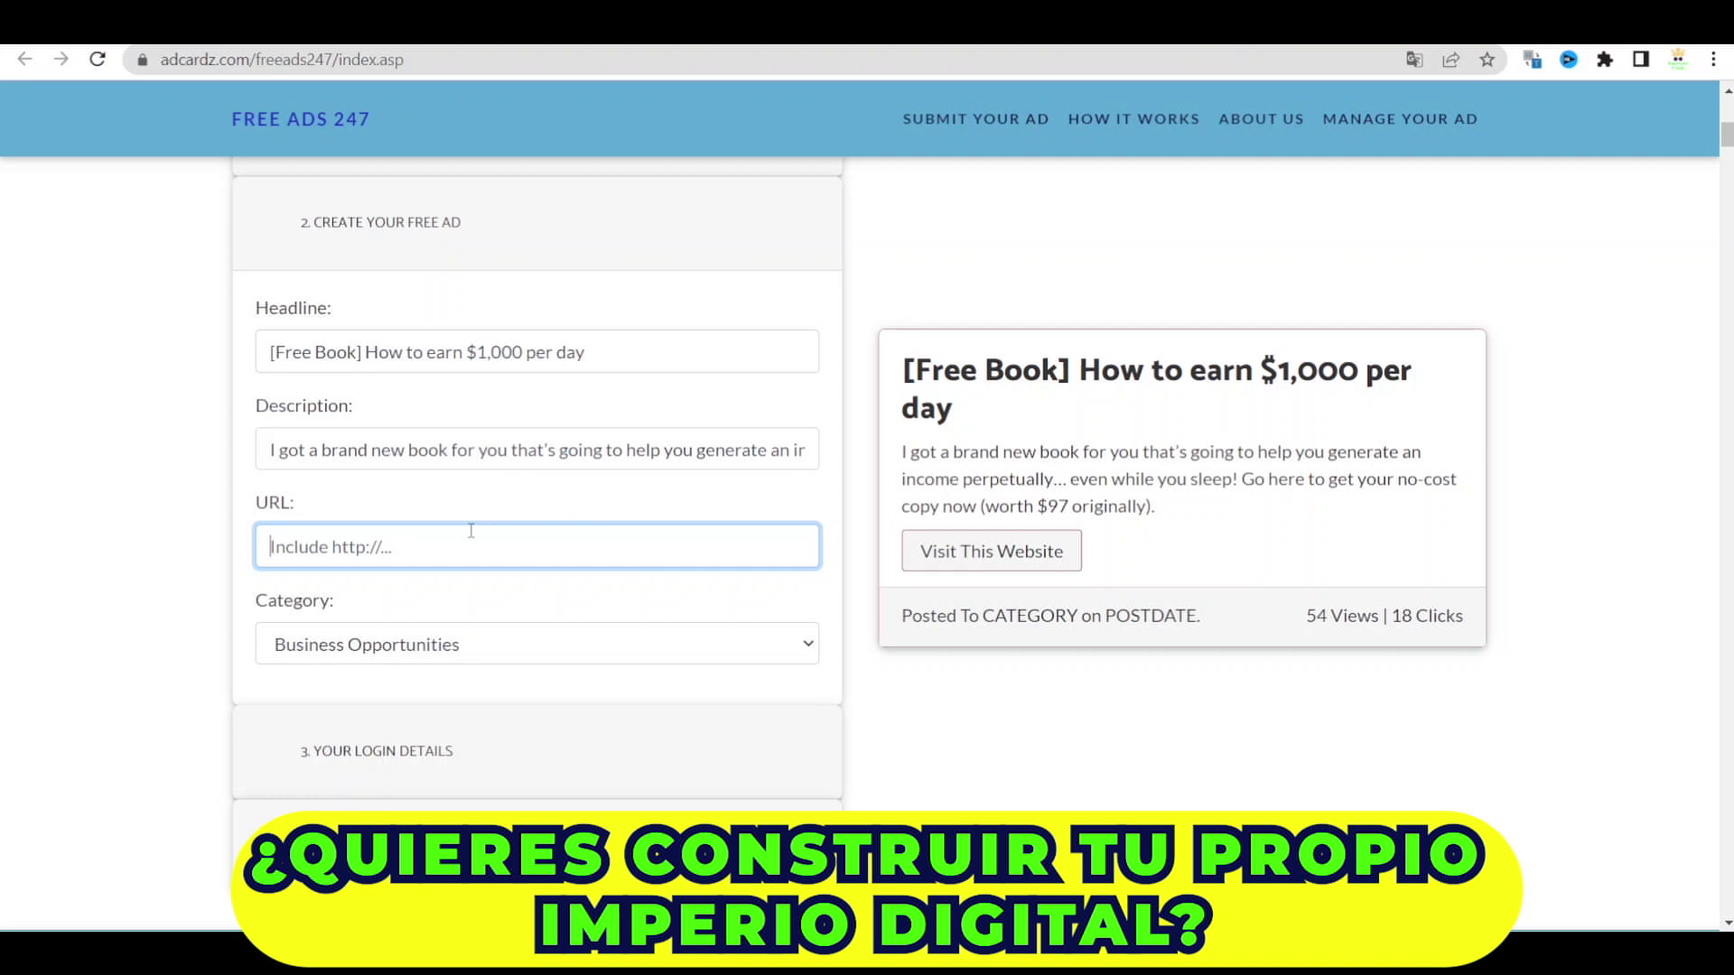
text(https://franko.ck.page/2d6d115cb0)
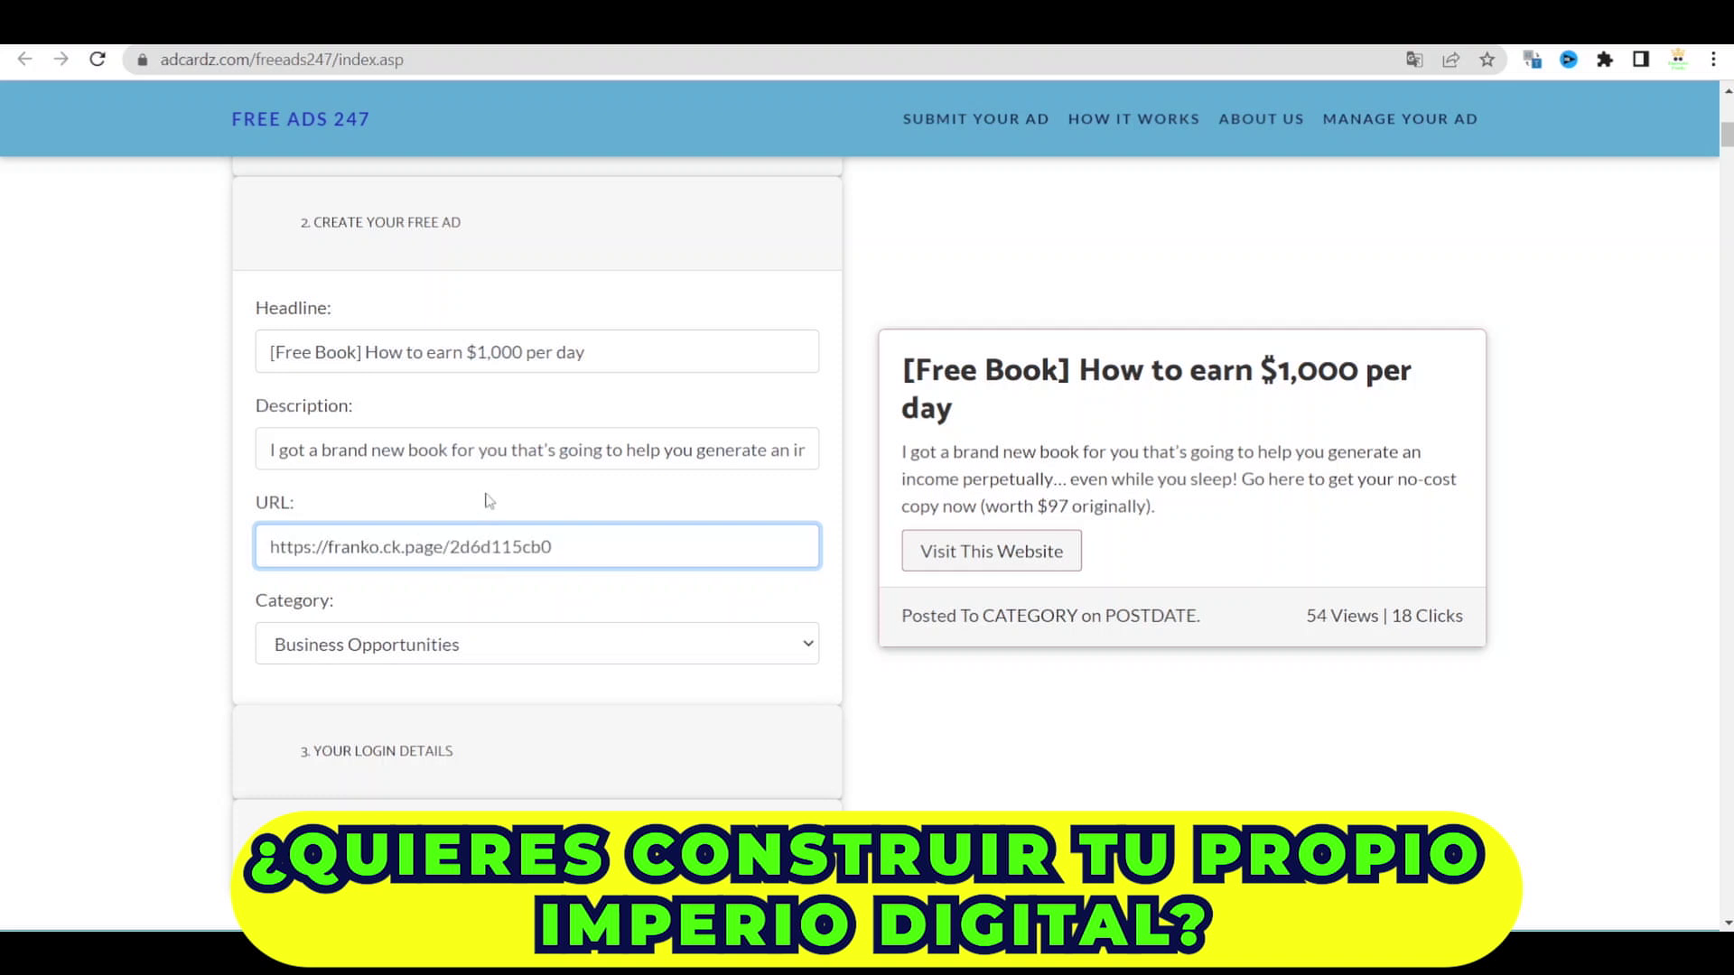
Submit the completed free classified ad from the captcha section at the end of the page
click(723, 614)
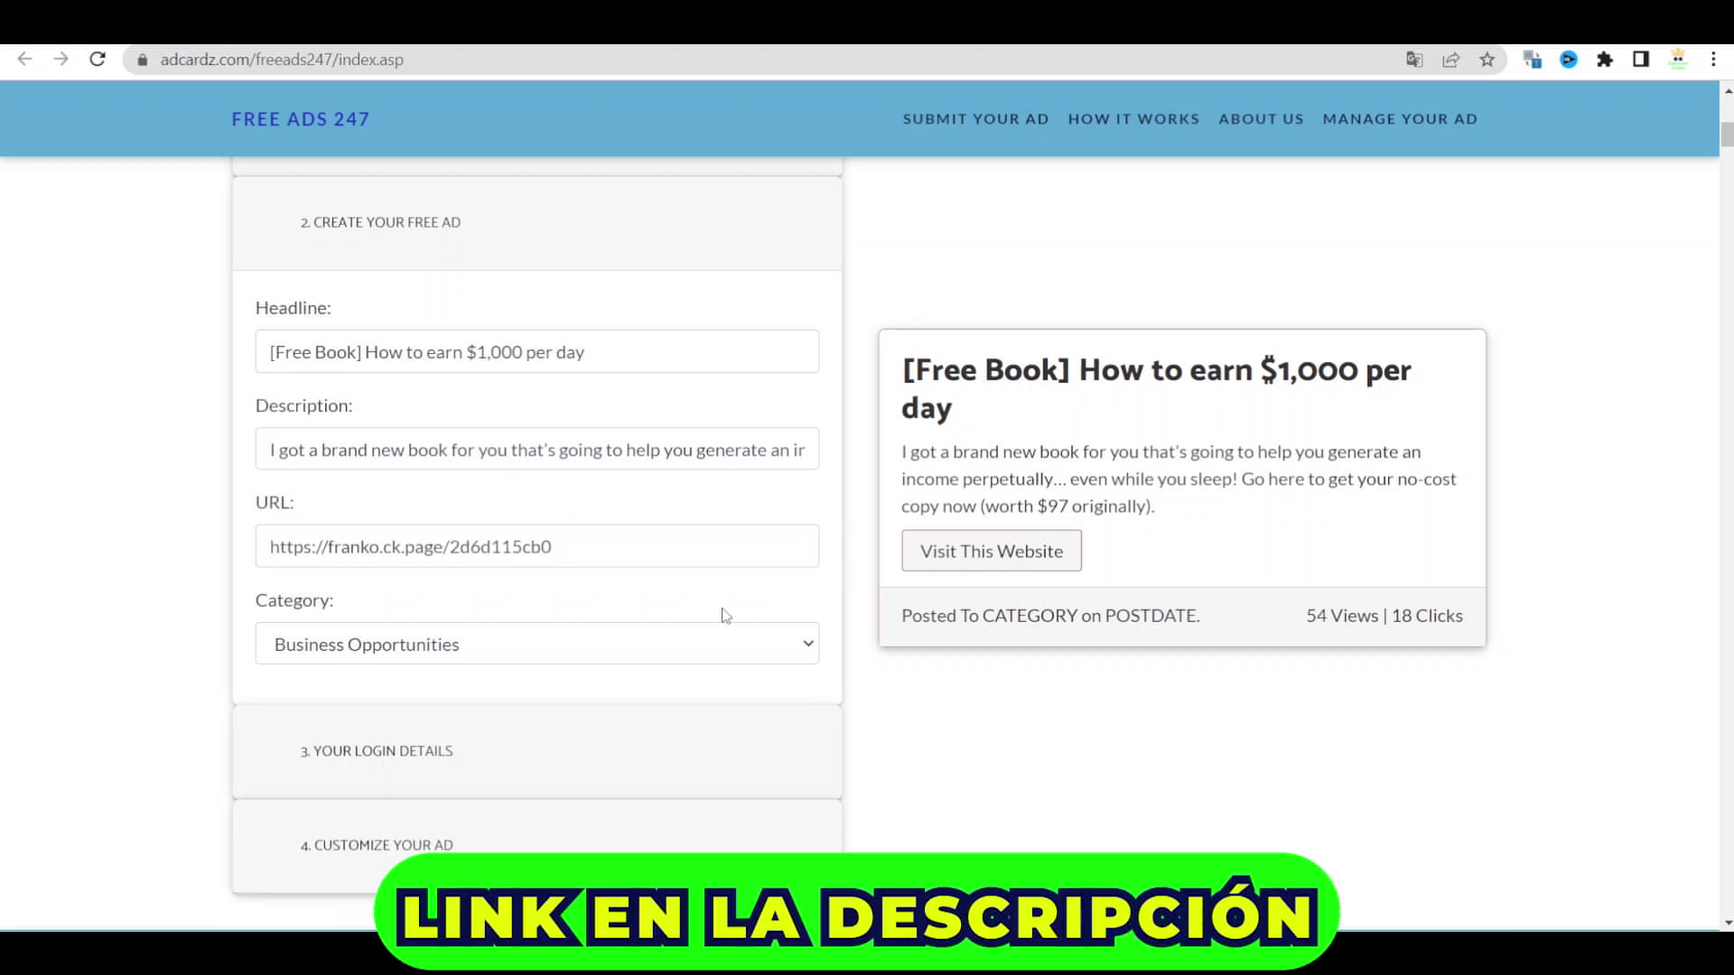
drag(1728, 135, 1663, 911)
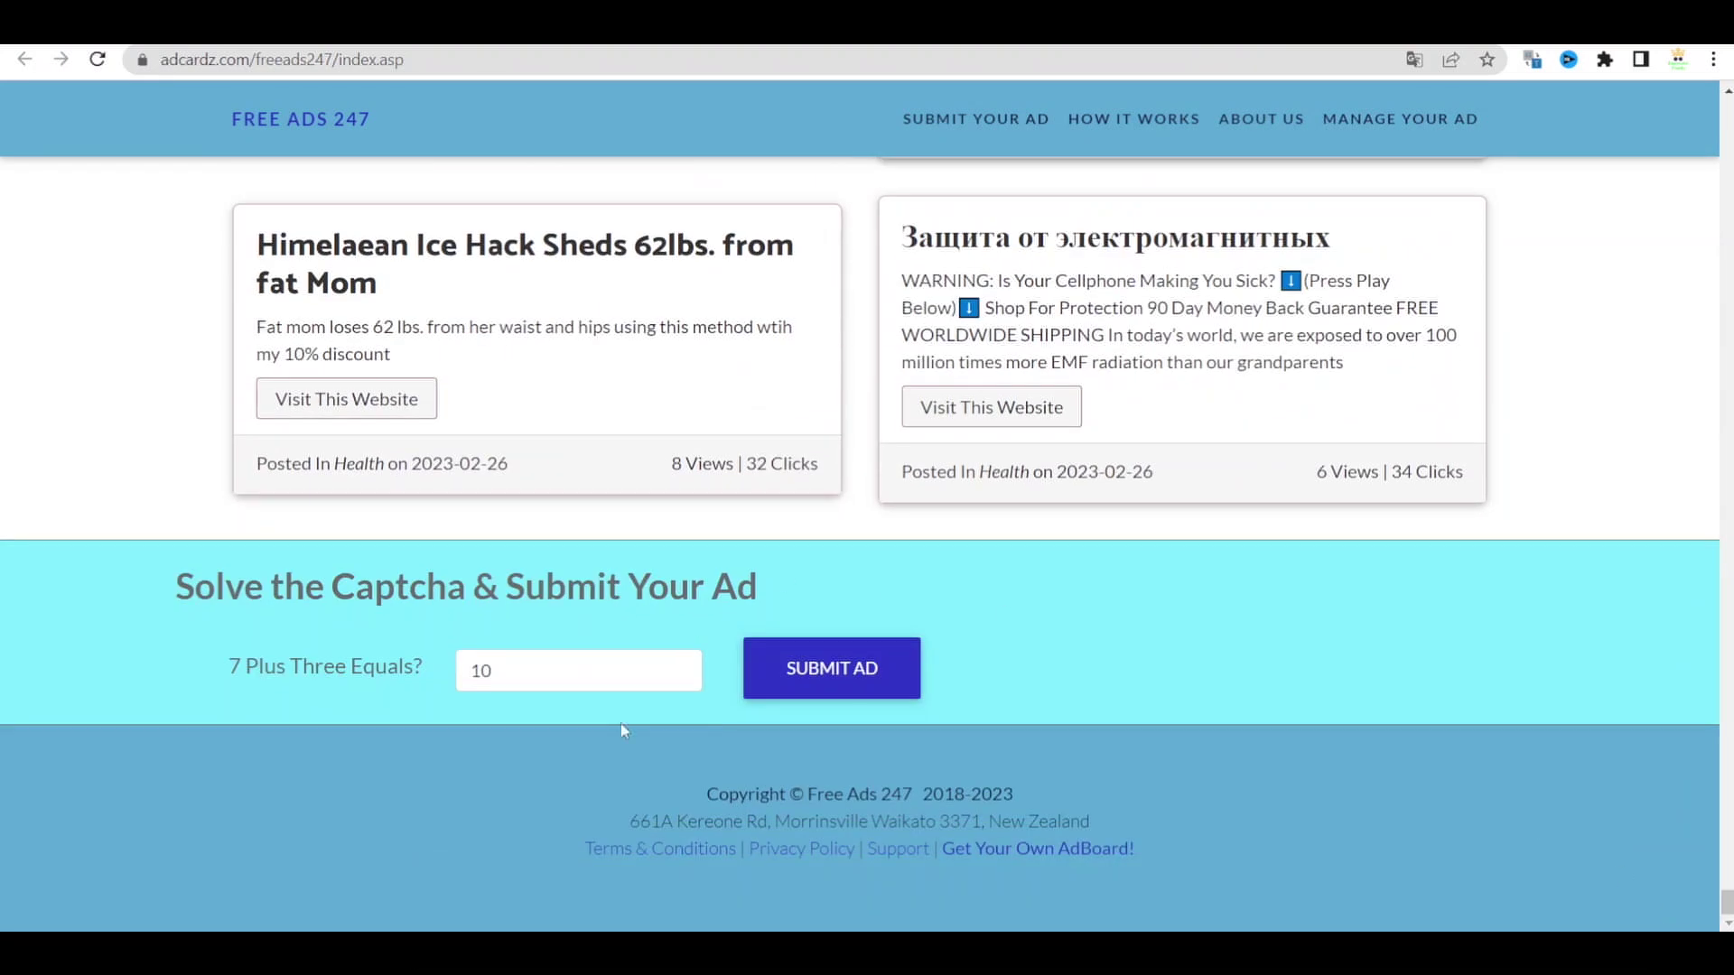
click(853, 670)
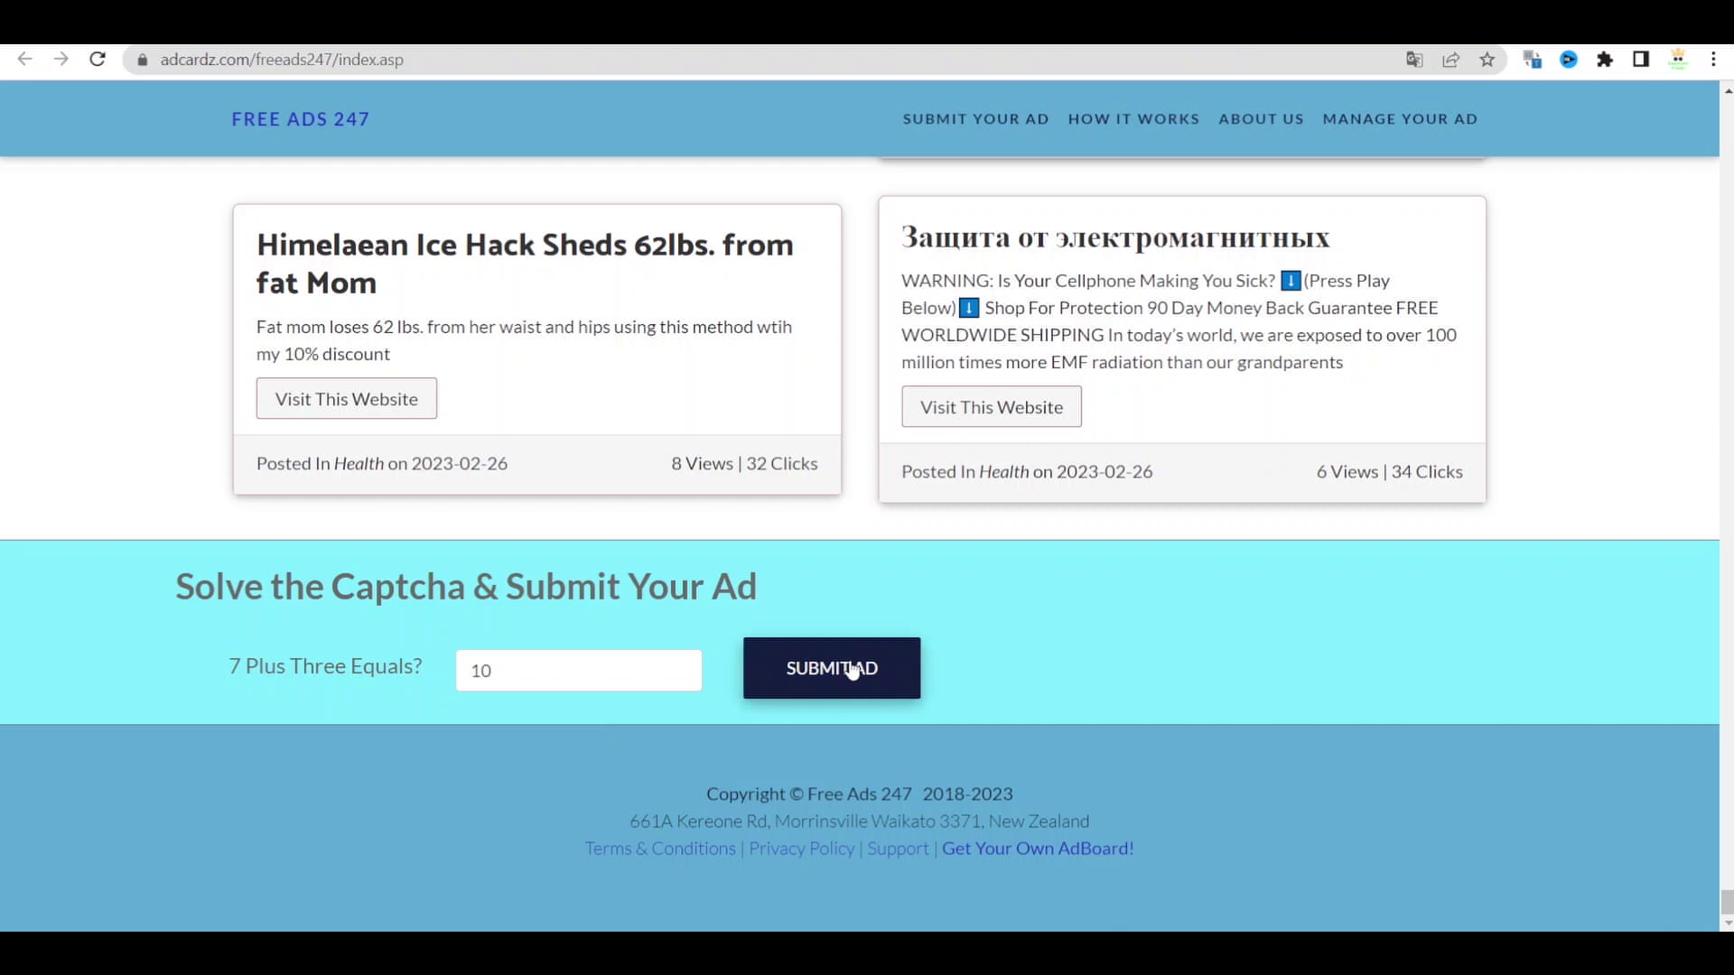
Browse the ads already posted on Free Ads 247 and examine their headlines, posting dates, views and clicks
scroll(804, 632, up, 10)
scroll(804, 632, up, 5)
scroll(858, 542, up, 20)
scroll(859, 542, up, 20)
scroll(858, 542, up, 3)
scroll(764, 542, up, 3)
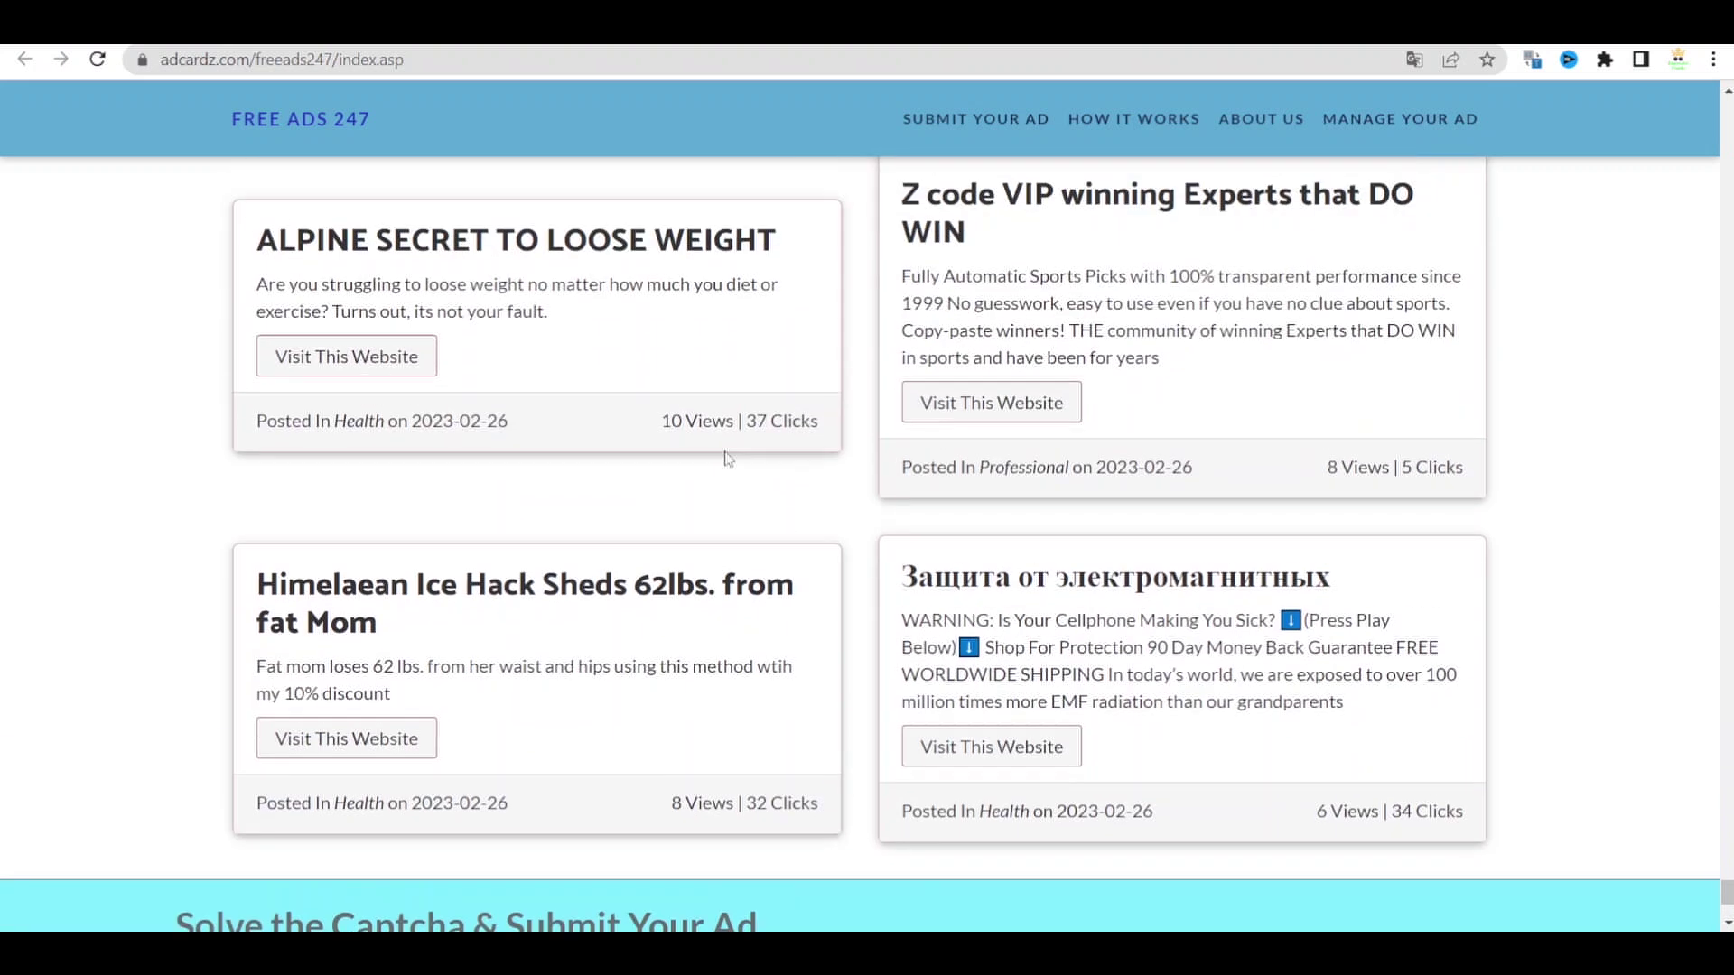
scroll(581, 464, up, 5)
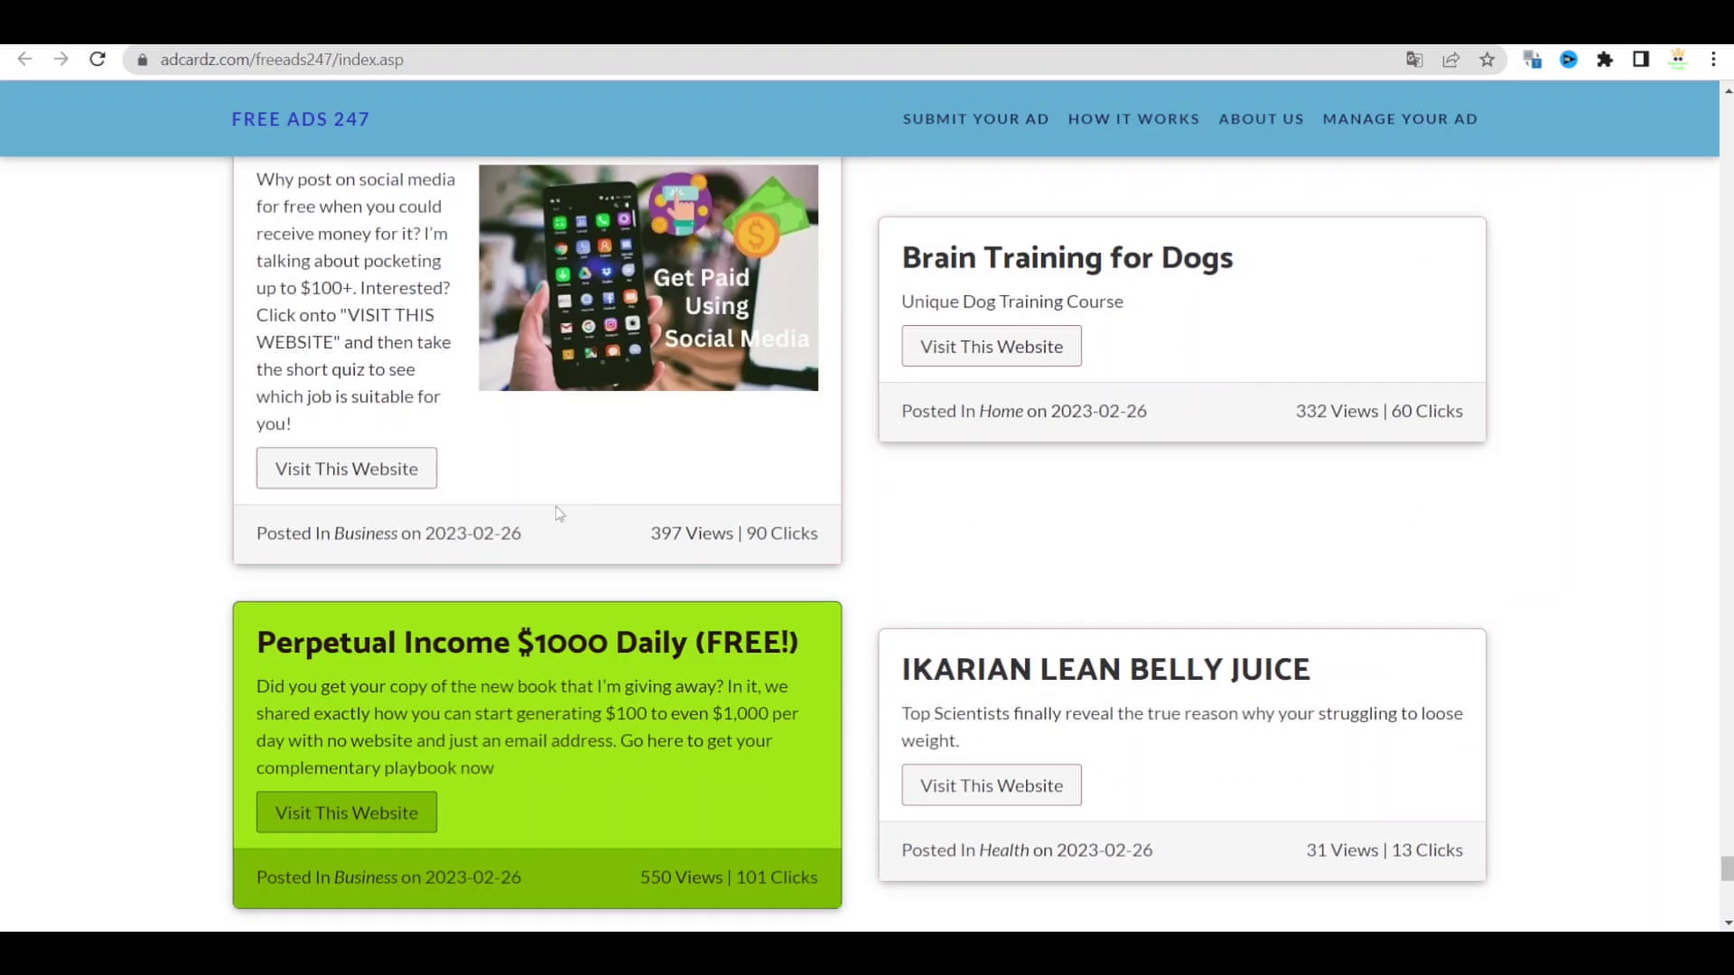
scroll(626, 549, up, 1)
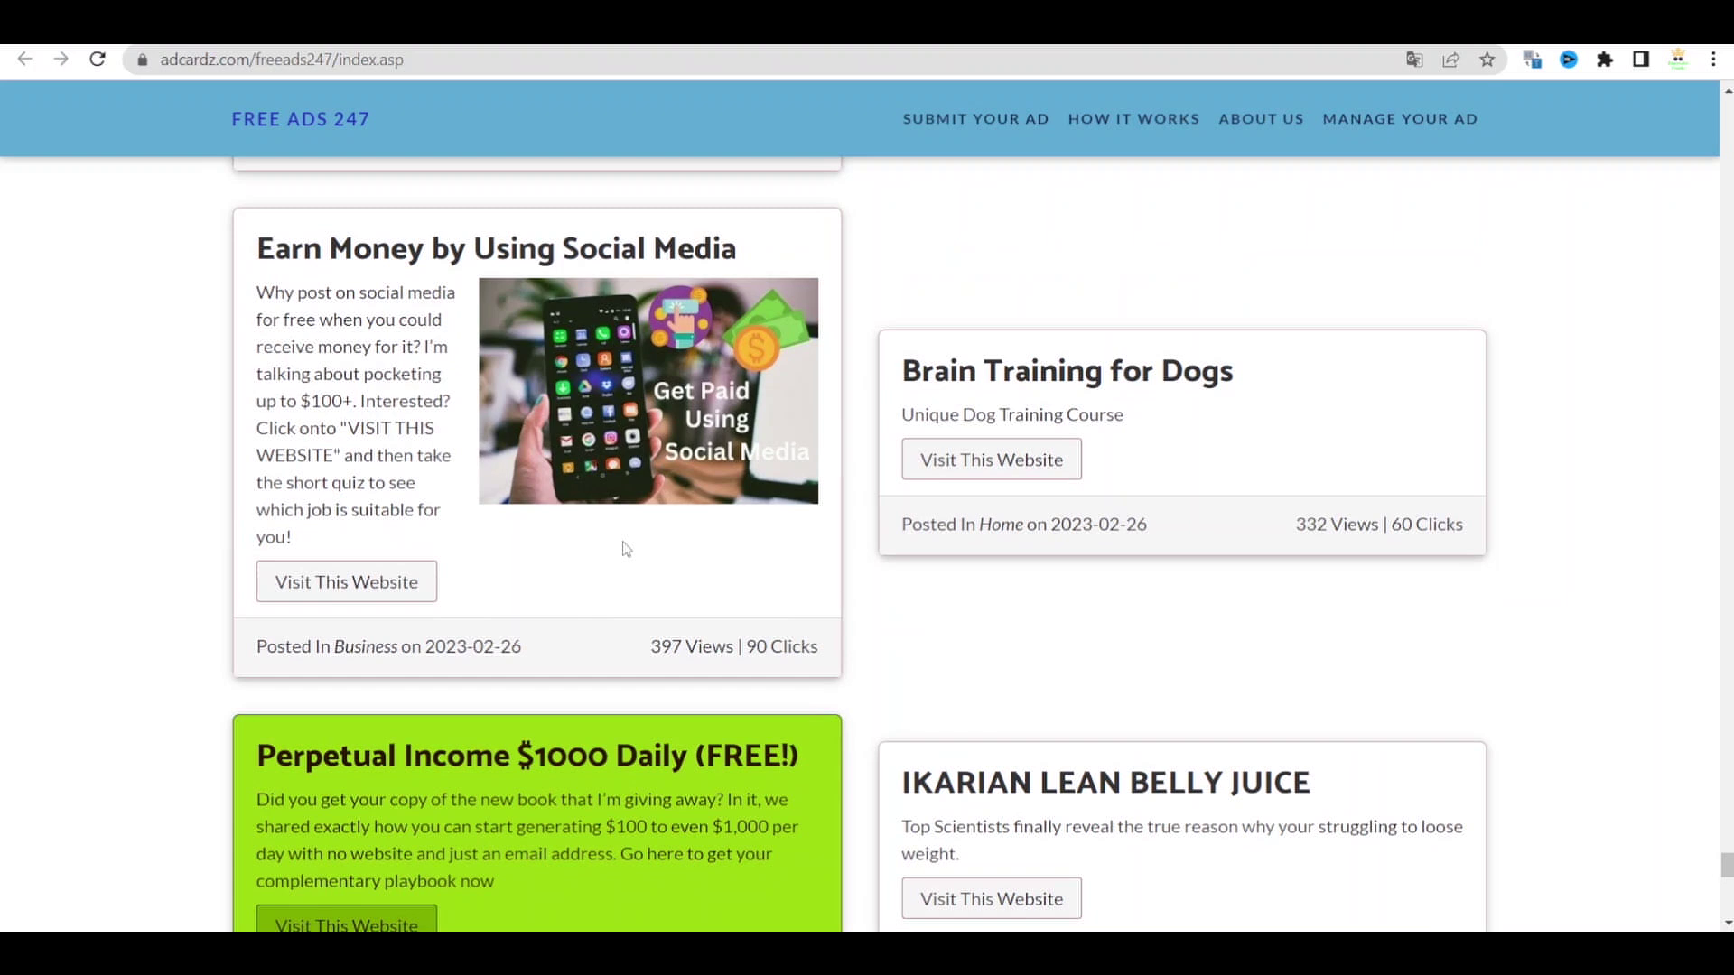
scroll(626, 548, down, 7)
scroll(626, 549, down, 4)
scroll(626, 549, up, 4)
scroll(626, 548, up, 6)
scroll(1723, 164, up, 20)
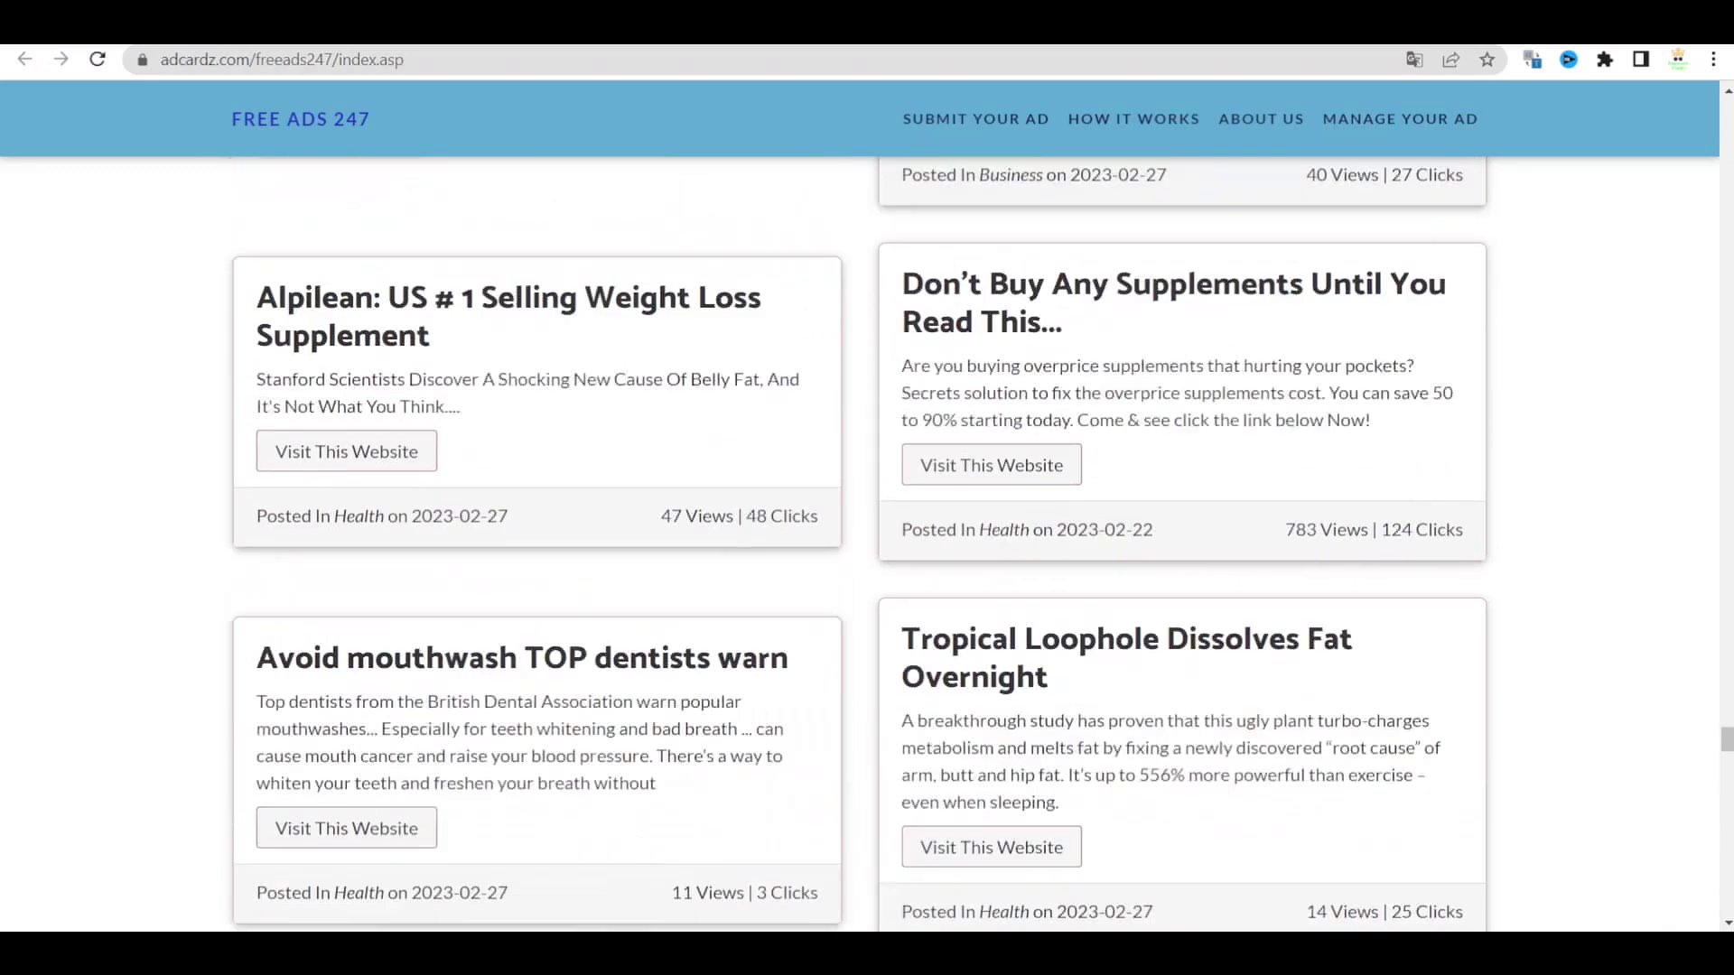
Open the ad customization section and review the paid extras for colour, admin emails, image, recycling and featured position
scroll(1724, 164, up, 8)
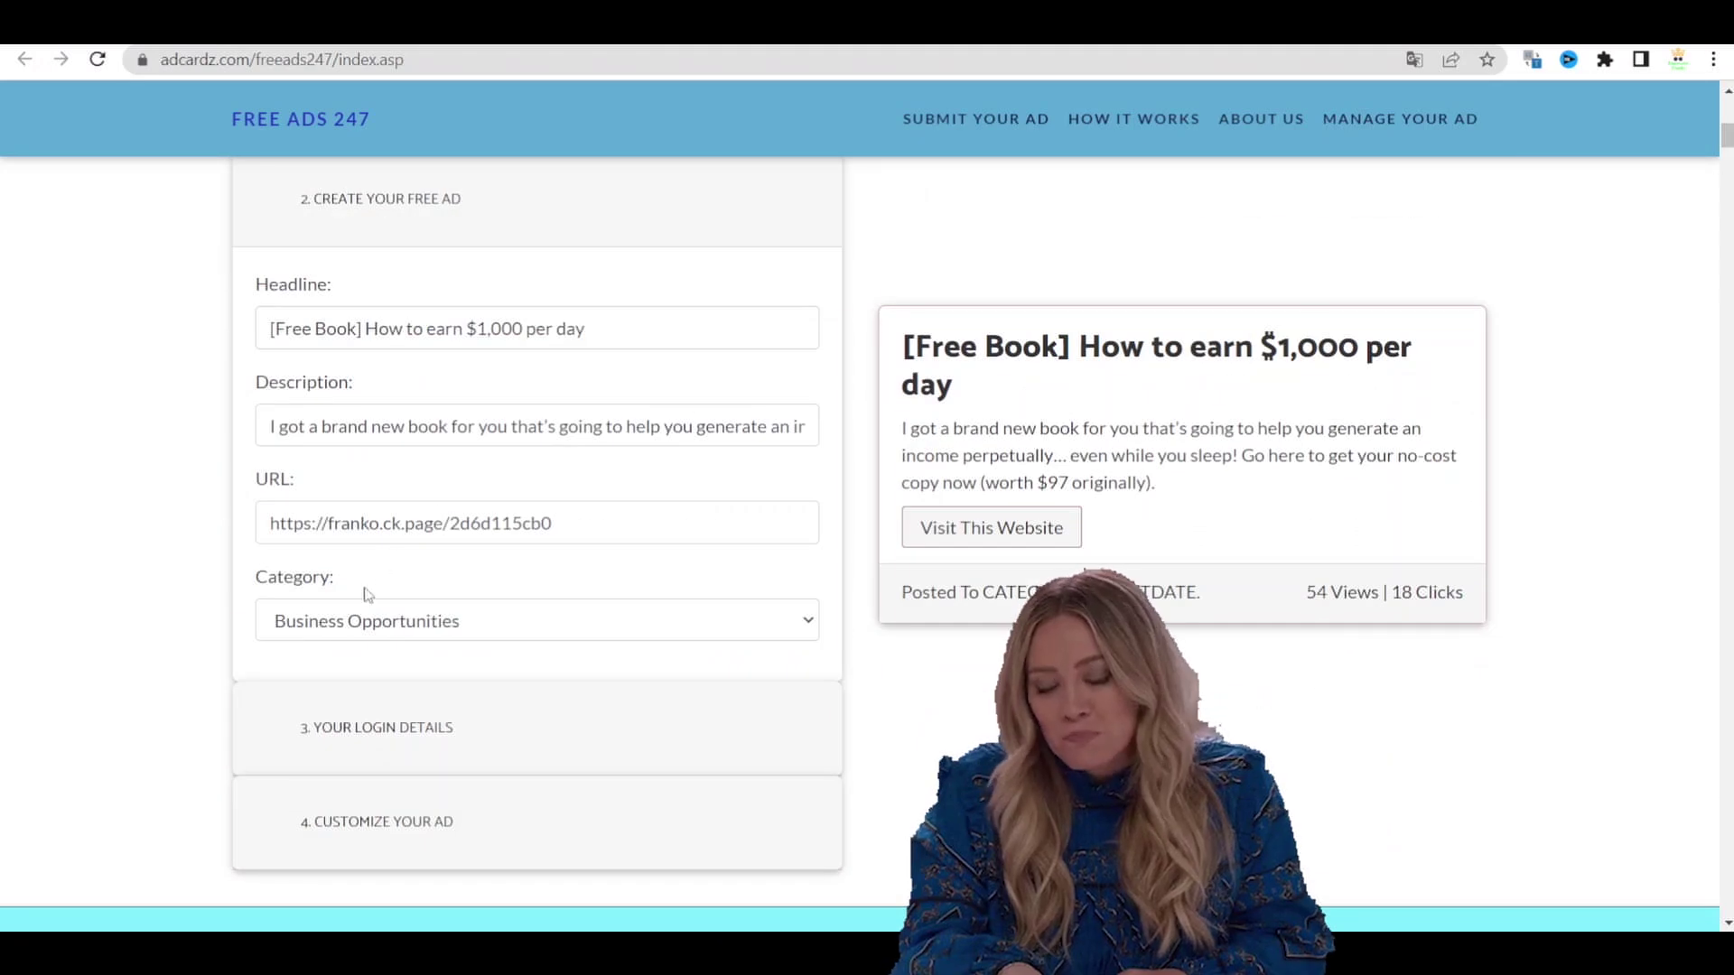
click(305, 820)
scroll(302, 723, down, 4)
scroll(316, 310, down, 6)
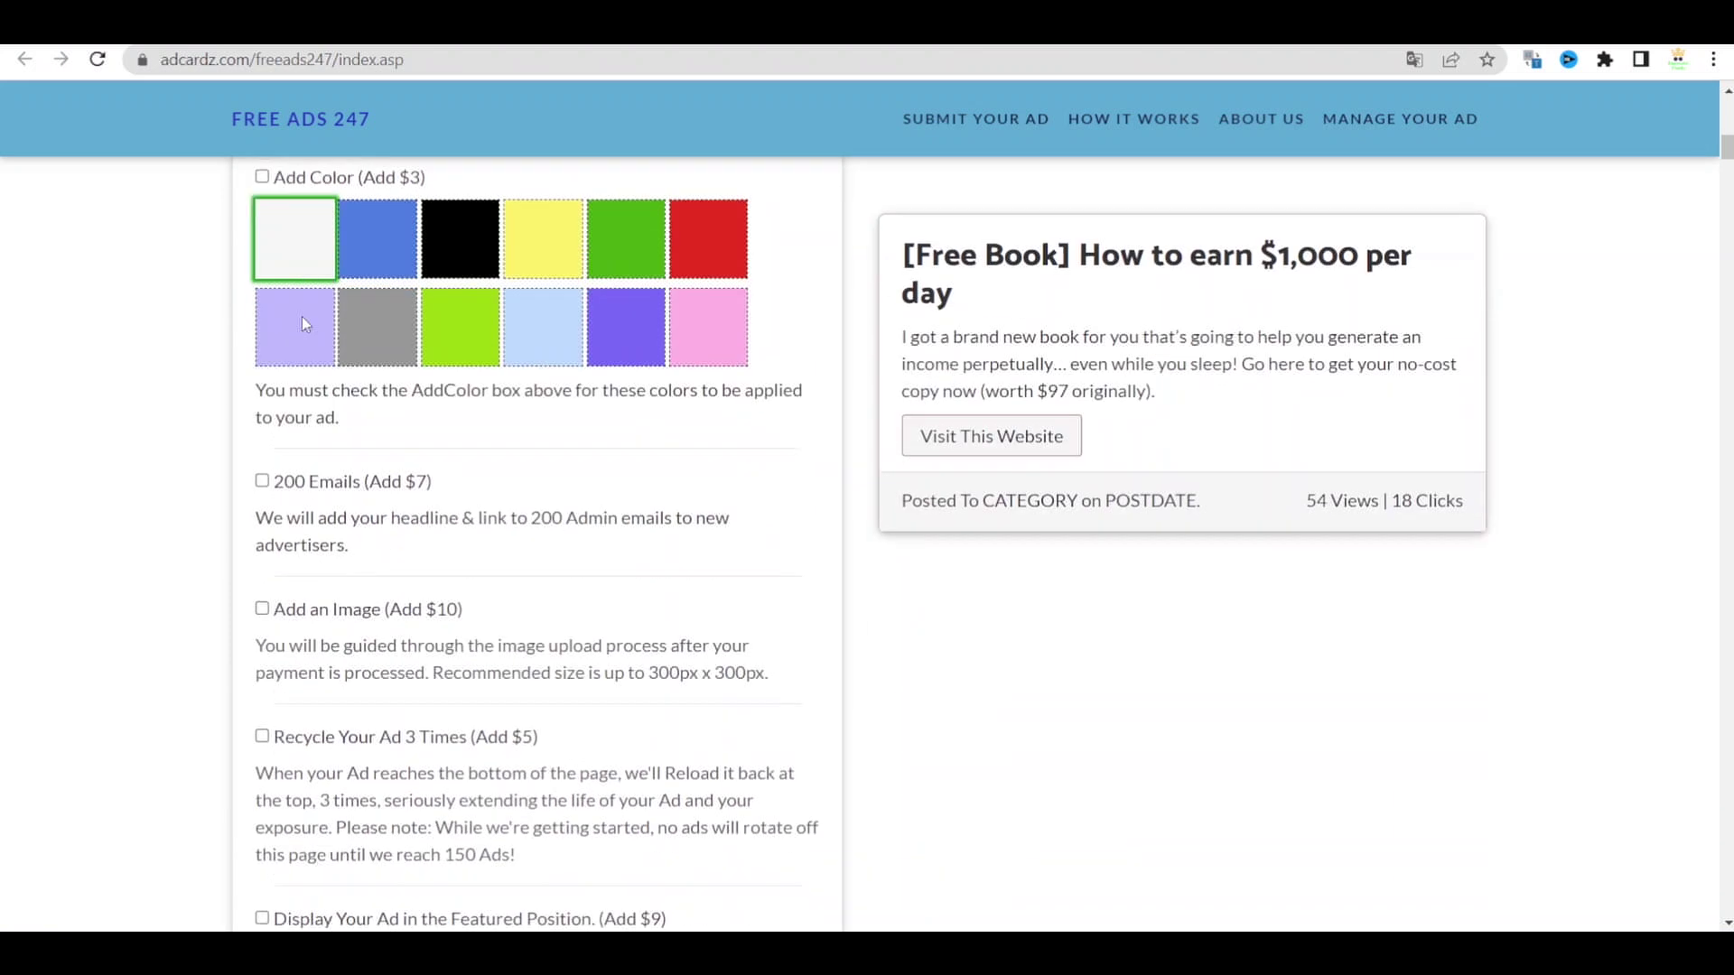